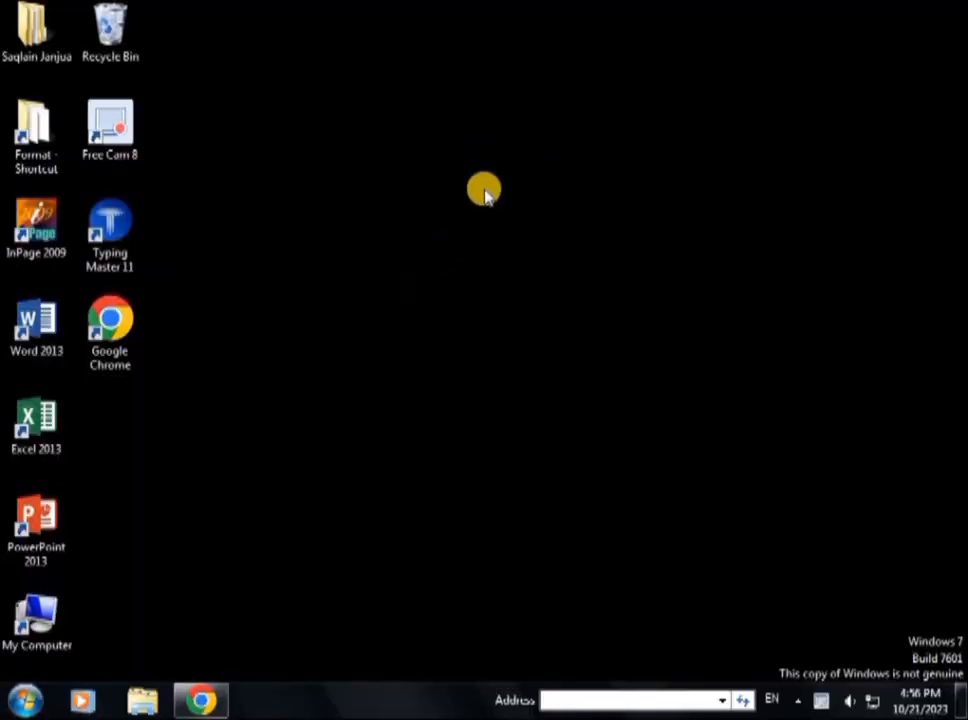
# Launch InPage 2009, dismiss the registry error, and maximize the window
pyautogui.doubleClick(38, 222)
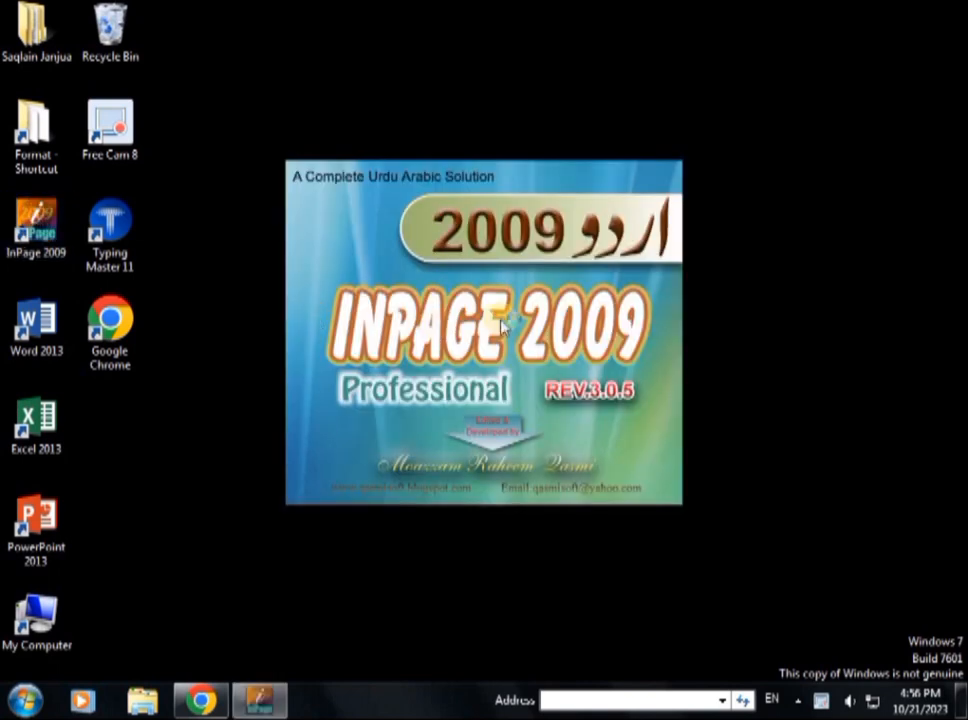
pyautogui.click(595, 391)
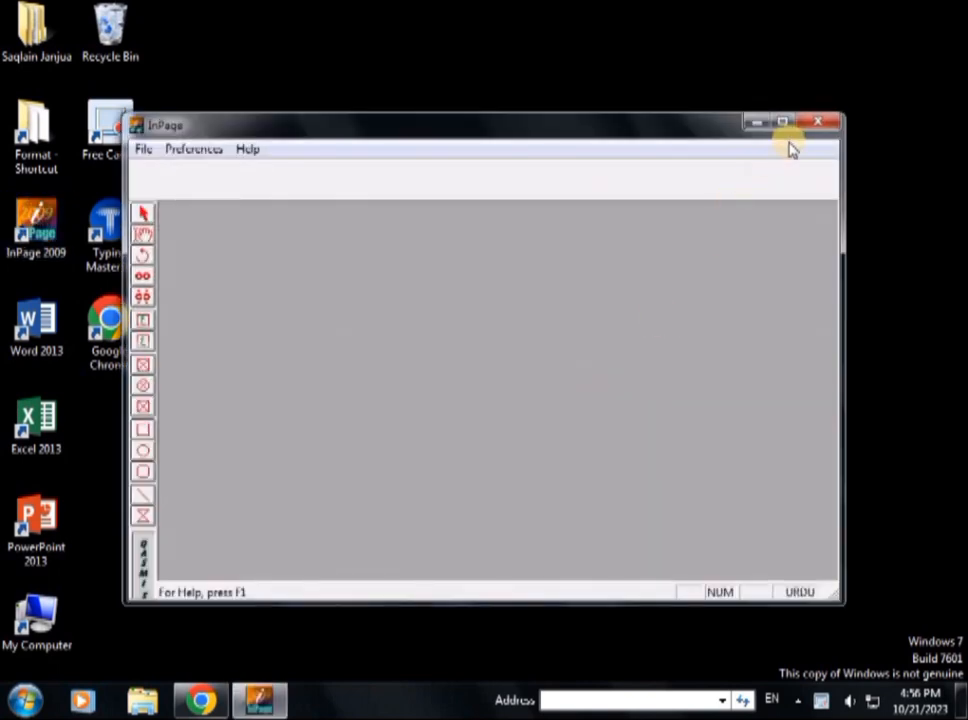
pyautogui.click(782, 129)
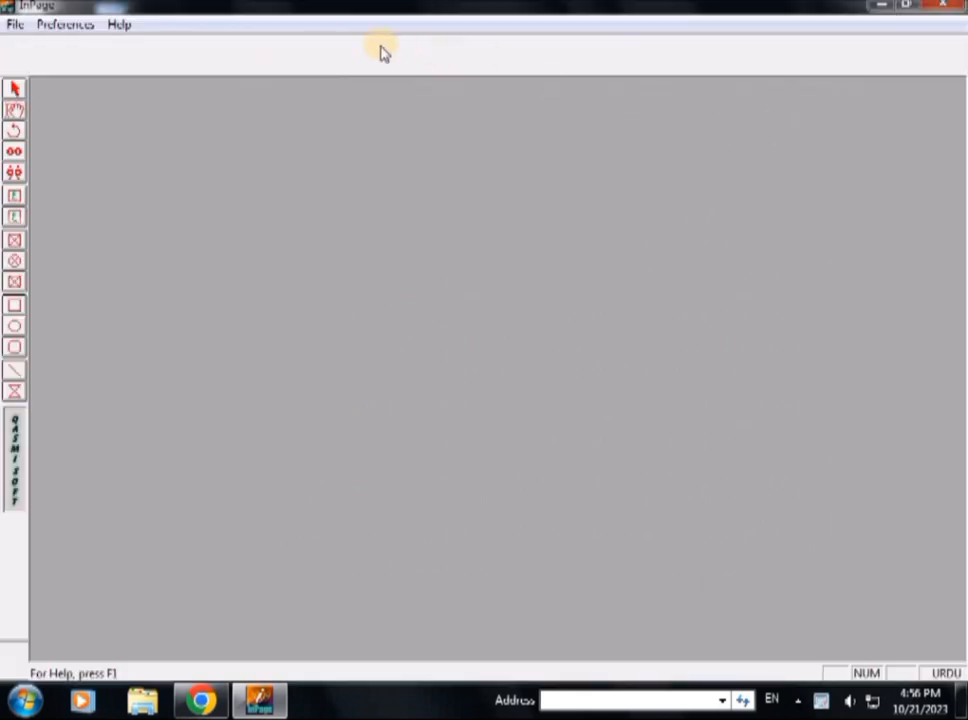
# Bring up the New Document dialog with Ctrl+N
pyautogui.click(11, 25)
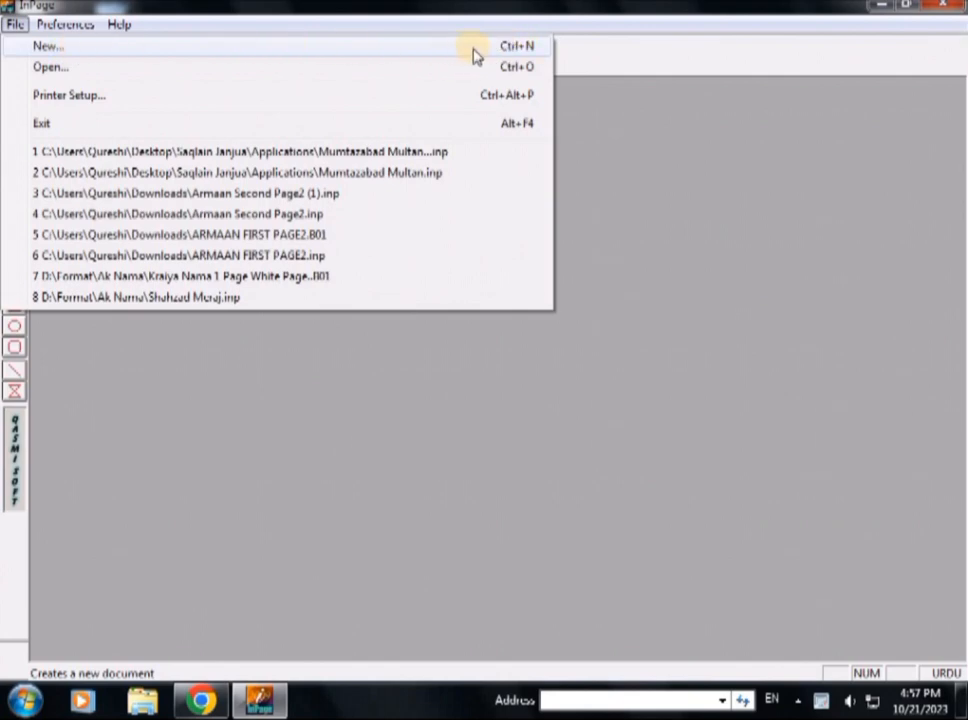
pyautogui.click(633, 152)
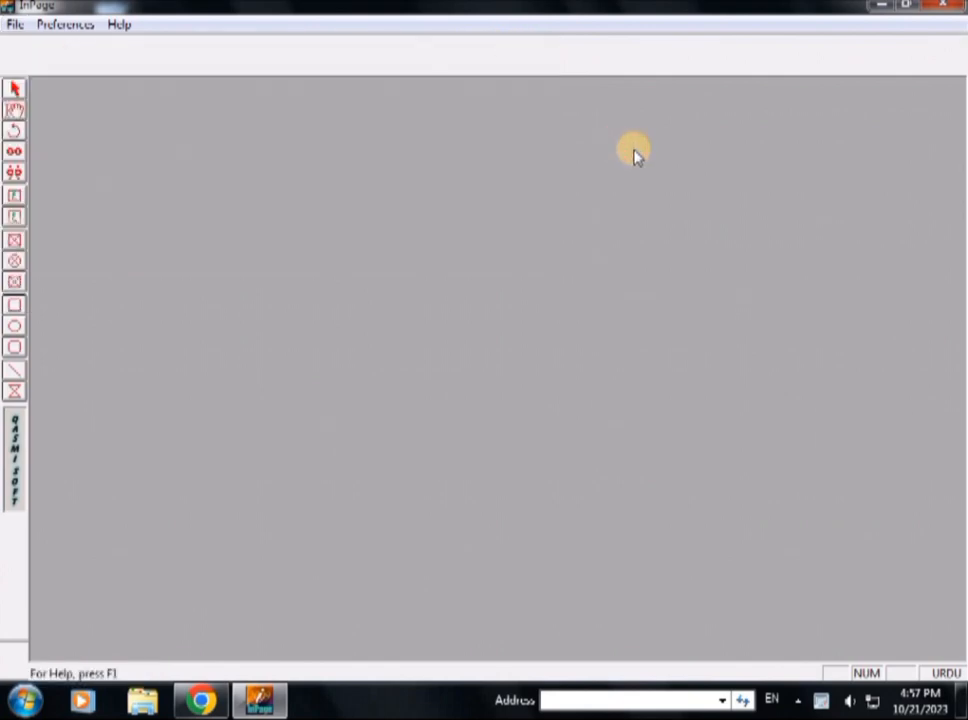
pyautogui.hotkey('ctrl', 'n')
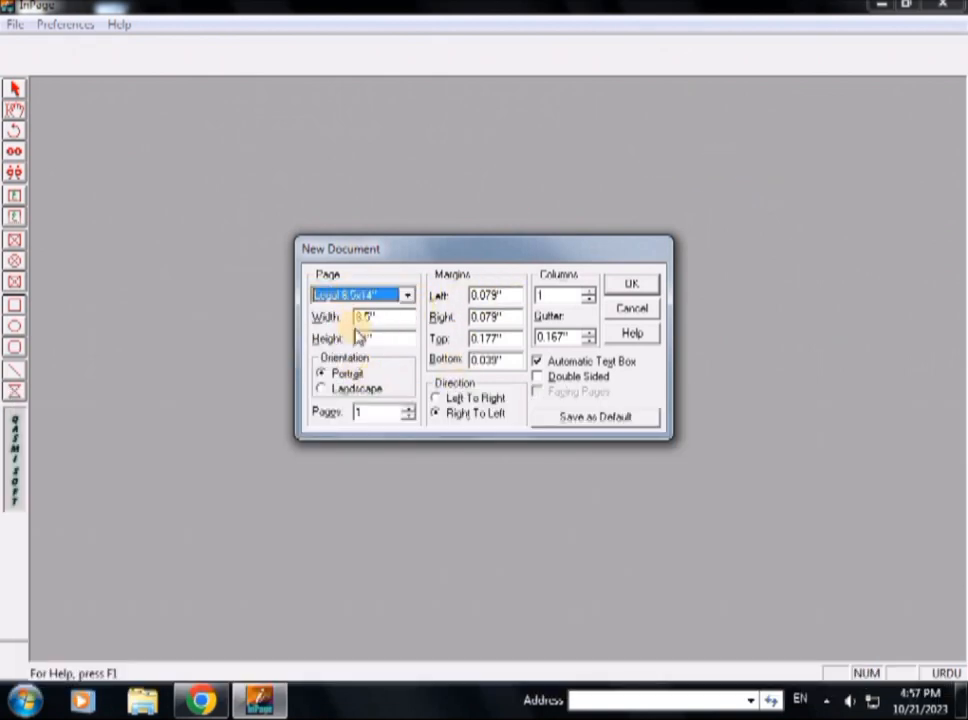
# Set the left, right, top and bottom margins to 1 and create the Legal document
pyautogui.click(517, 298)
pyautogui.doubleClick(517, 298)
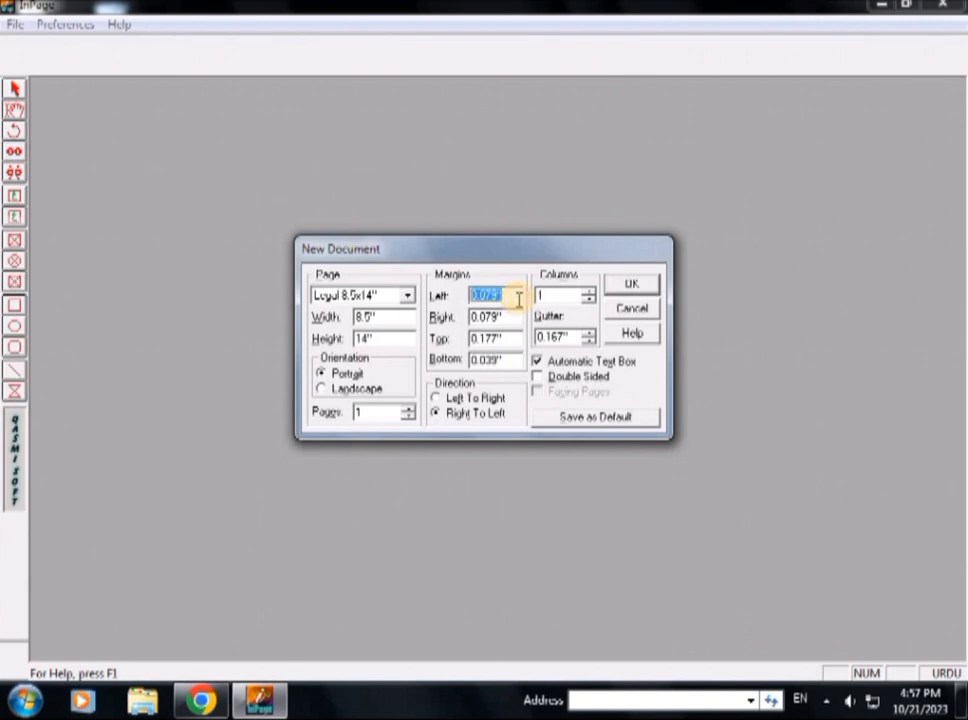
pyautogui.write('1')
pyautogui.click(518, 316)
pyautogui.doubleClick(518, 316)
pyautogui.write('1')
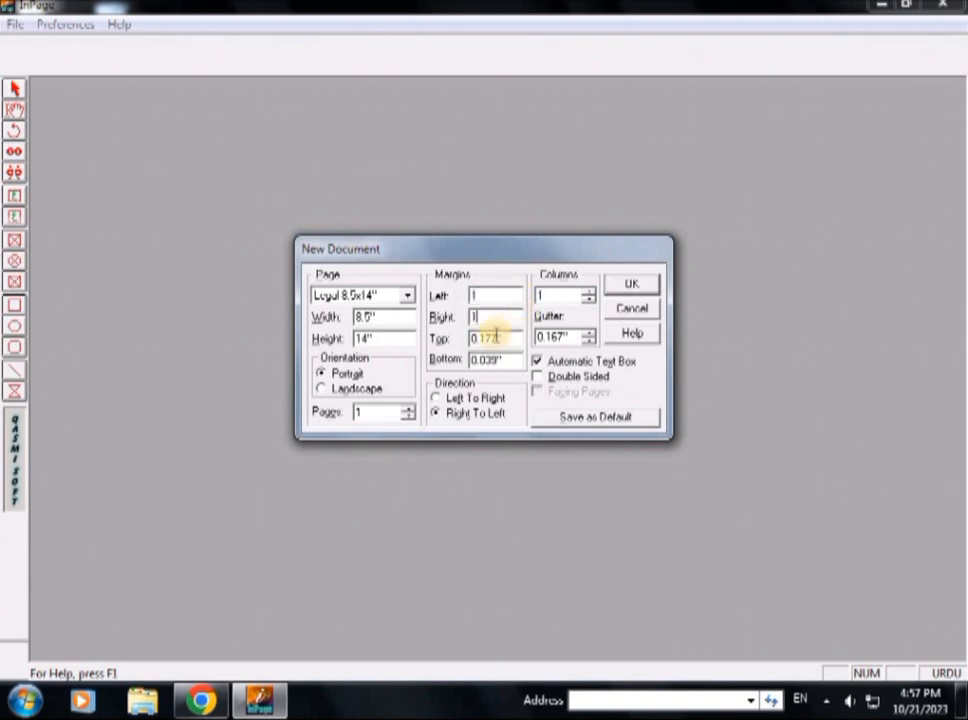
pyautogui.doubleClick(500, 339)
pyautogui.write('1')
pyautogui.doubleClick(501, 359)
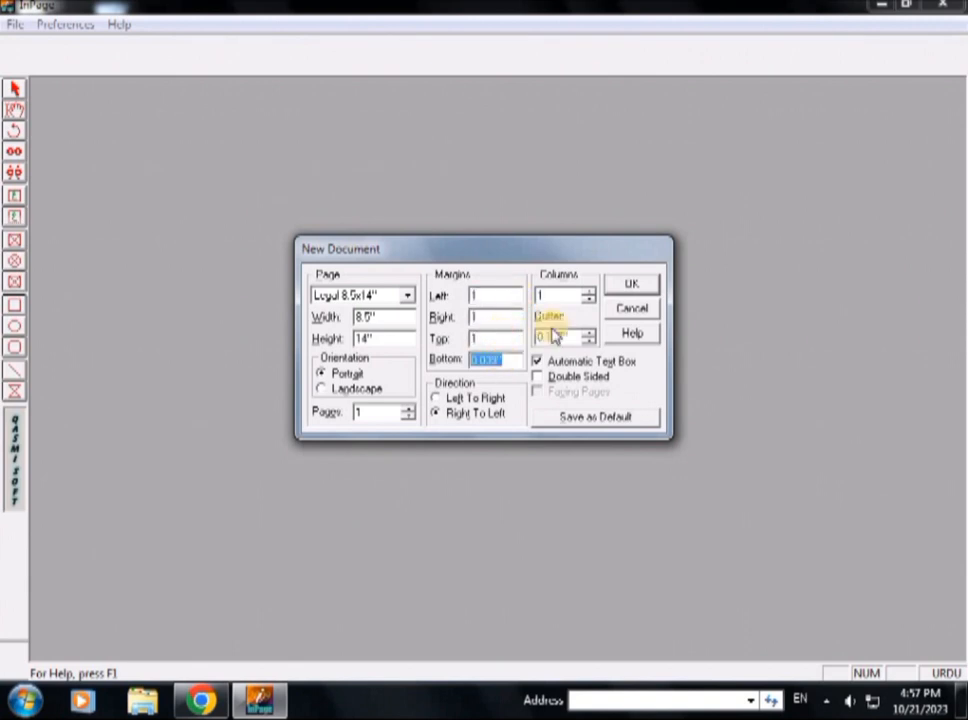
pyautogui.write('1')
pyautogui.click(627, 288)
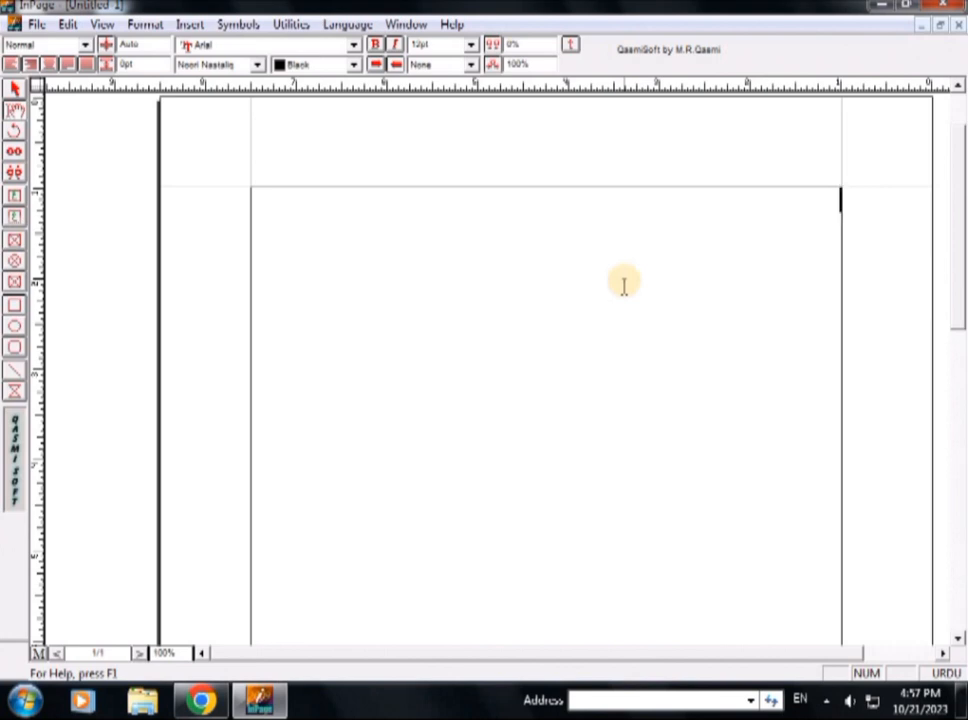
# Choose a larger font size and type the Urdu line, correcting a mistyped letter
pyautogui.click(471, 45)
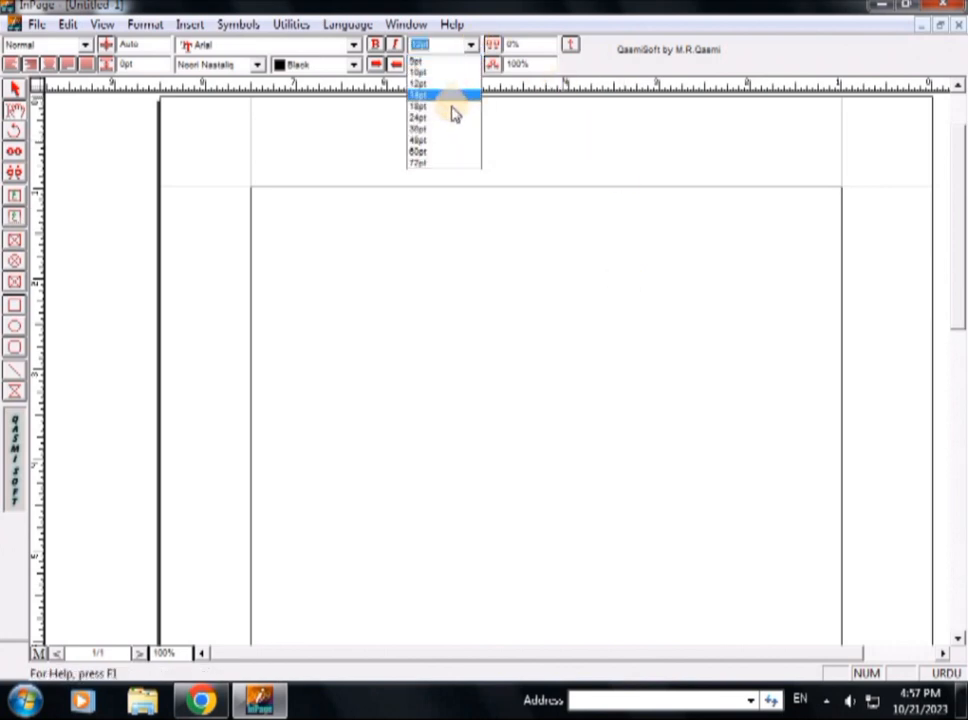
pyautogui.click(429, 131)
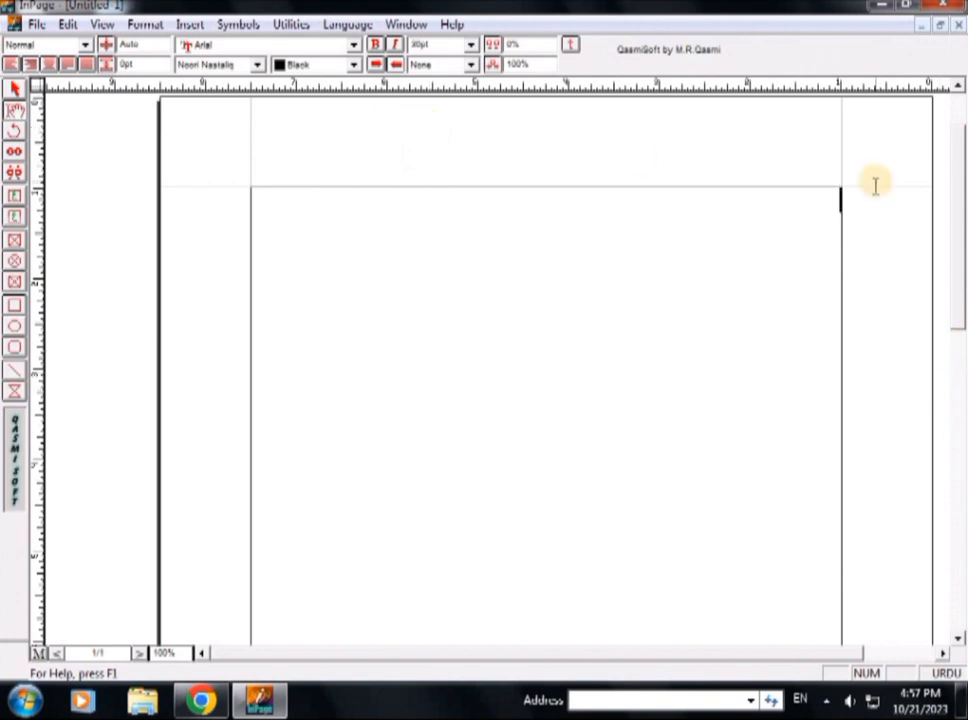
pyautogui.write('لرن عی')
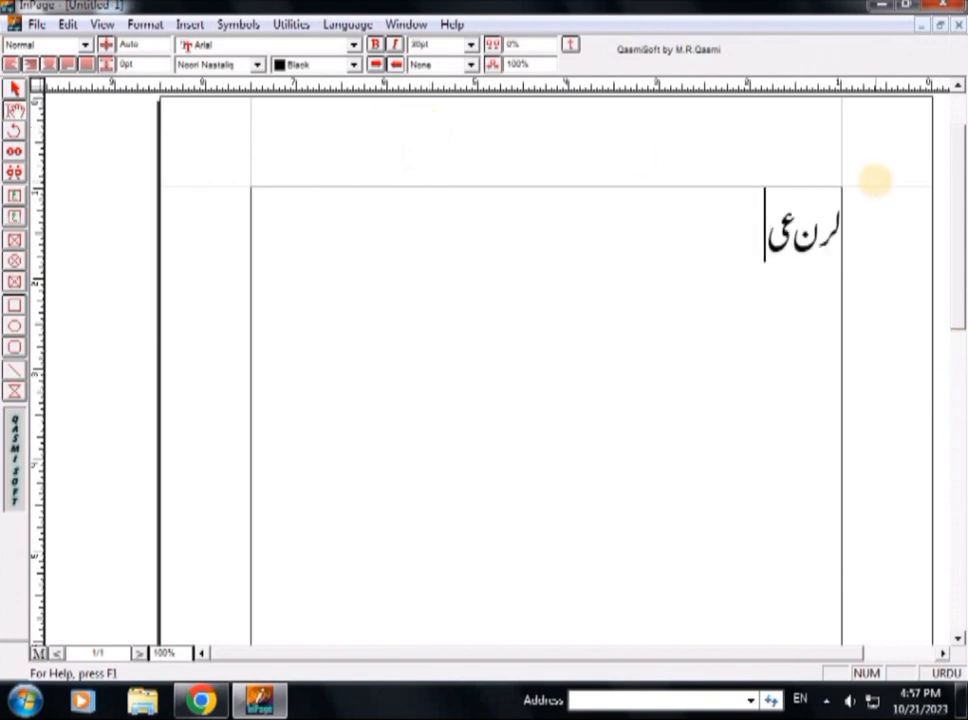
pyautogui.press('BackSpace')
pyautogui.press('BackSpace')
pyautogui.write('وید ')
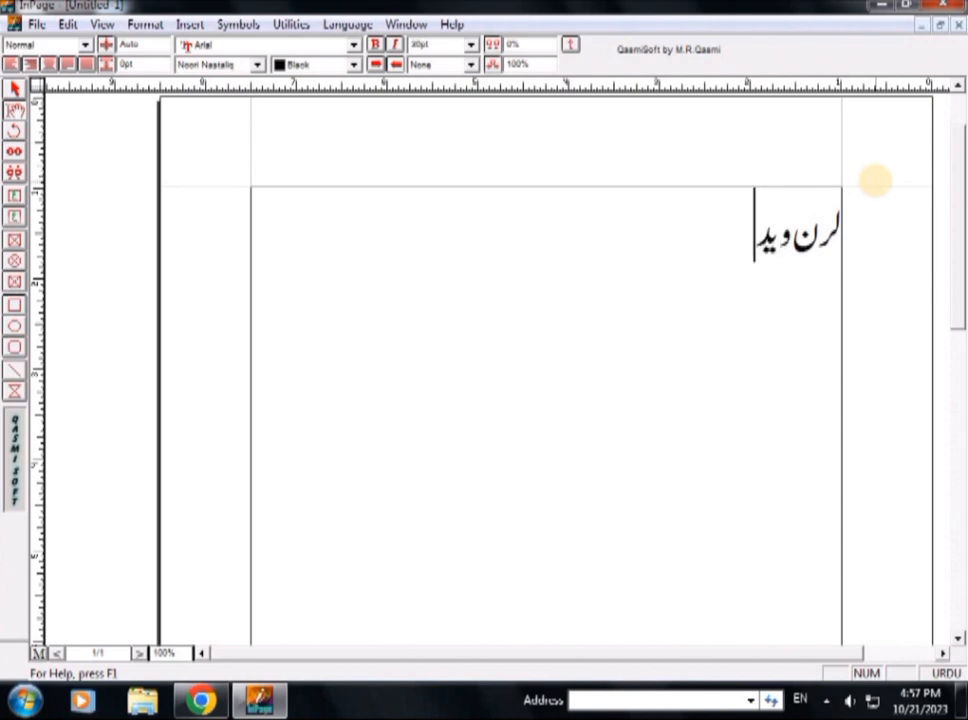
pyautogui.write('ثقلین ج')
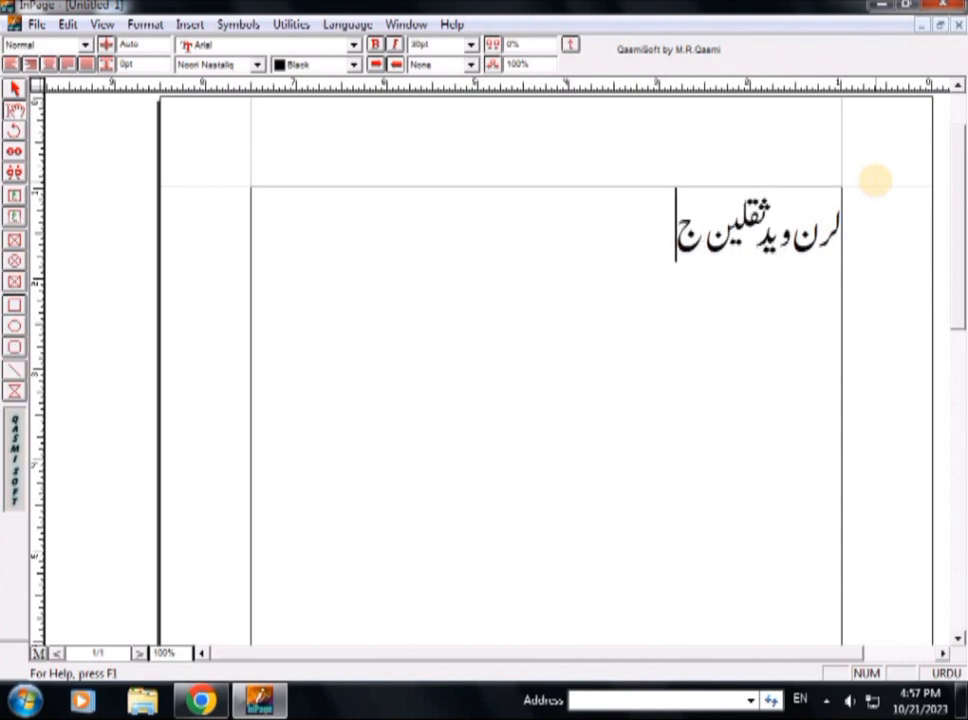
pyautogui.write('نجوعہ')
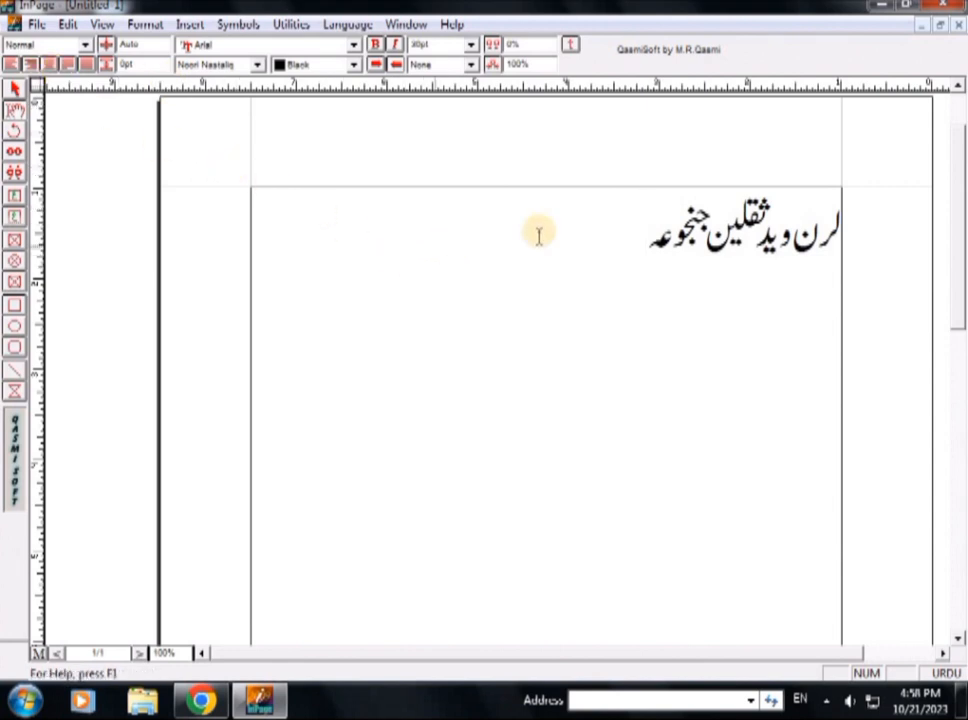
# Select the Urdu line, right-align it, then centre it
pyautogui.moveTo(627, 225); pyautogui.dragTo(853, 216)
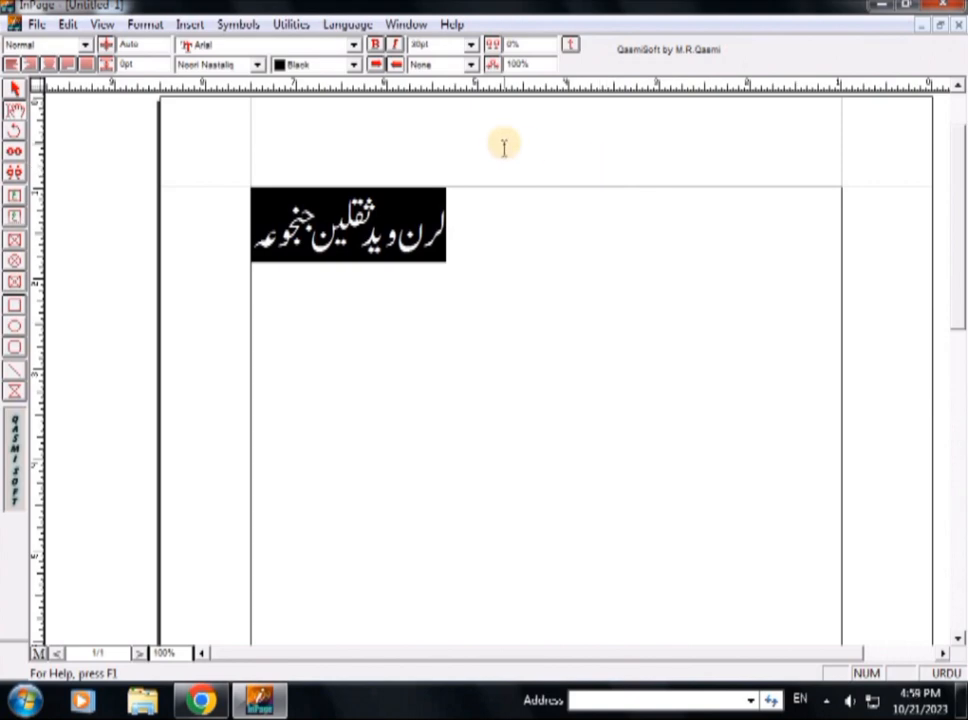
pyautogui.hotkey('ctrl', 'r')
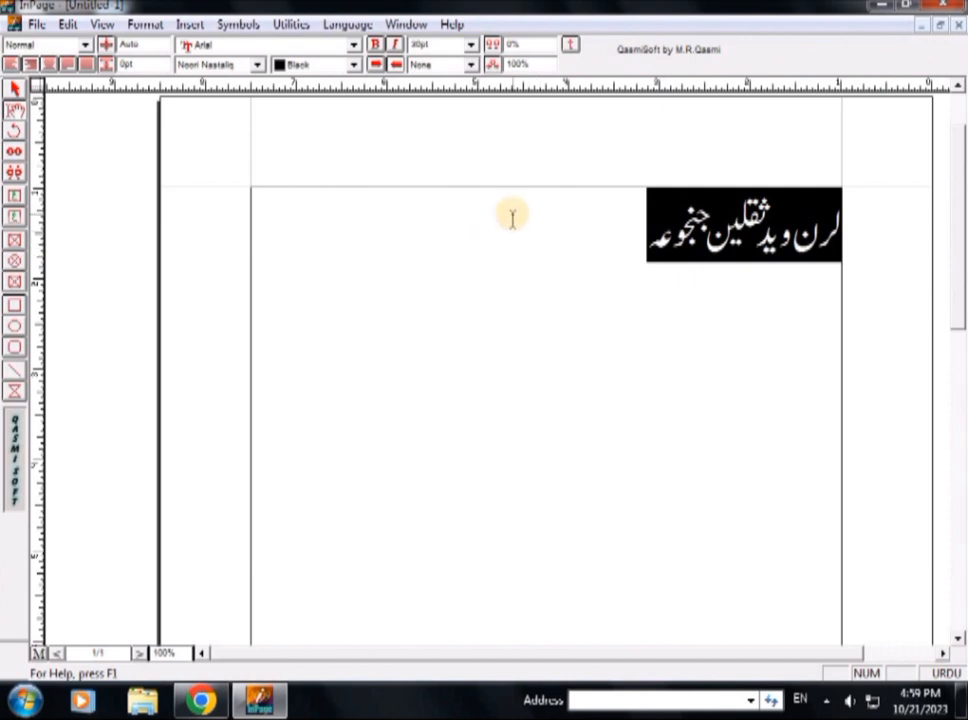
pyautogui.hotkey('ctrl', 'shift', 'c')
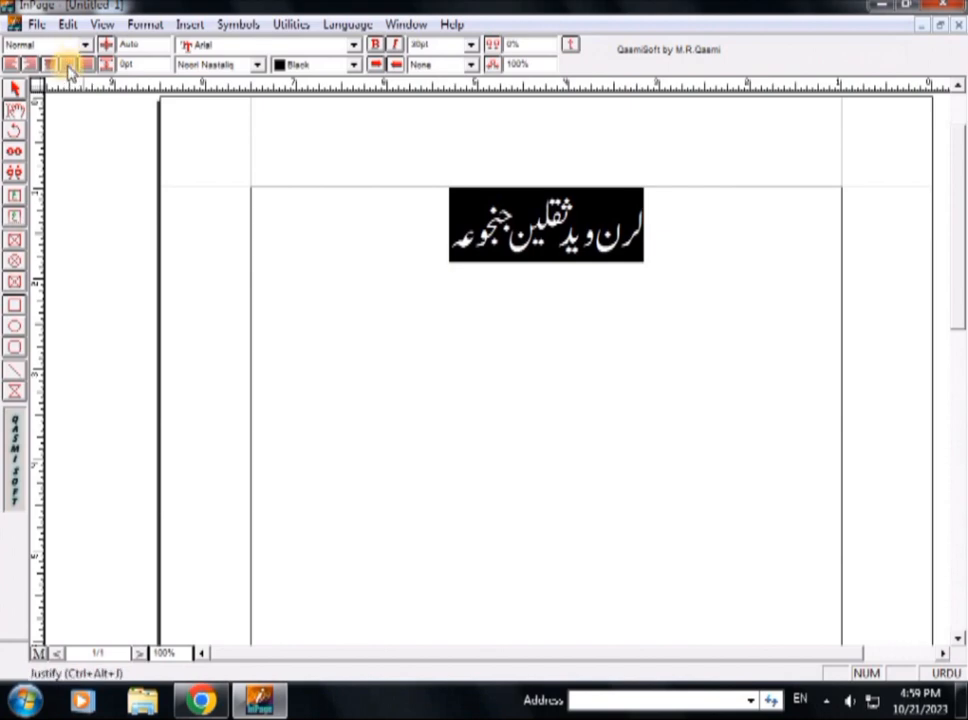
# Delete a character and right-align the Urdu line again
pyautogui.click(460, 248)
pyautogui.press('BackSpace')
pyautogui.press('BackSpace')
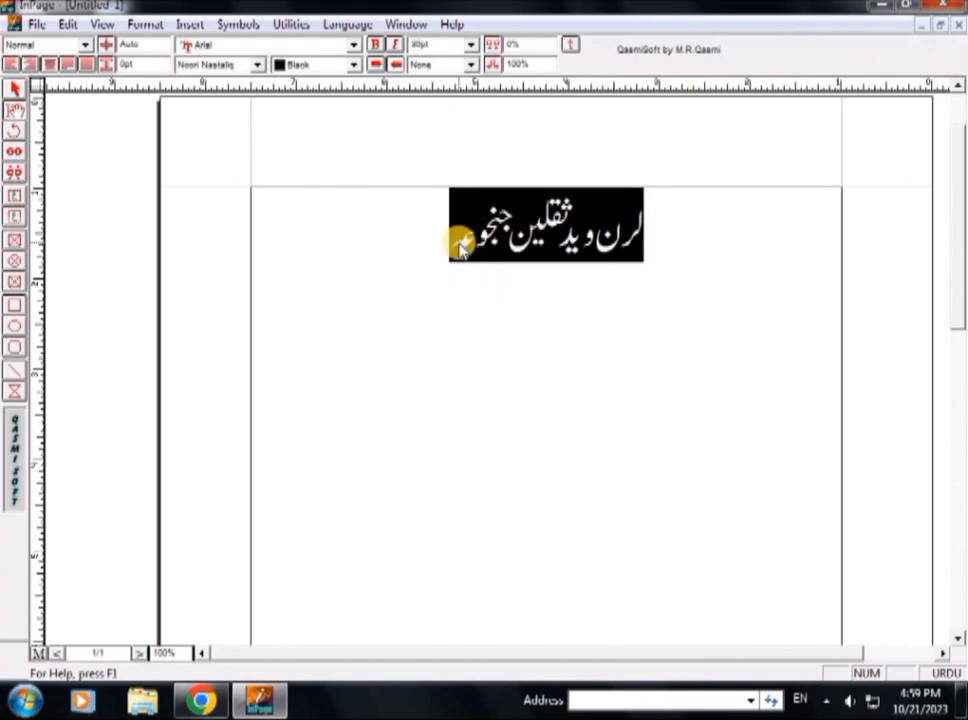
pyautogui.hotkey('ctrl', 'shift', 'j')
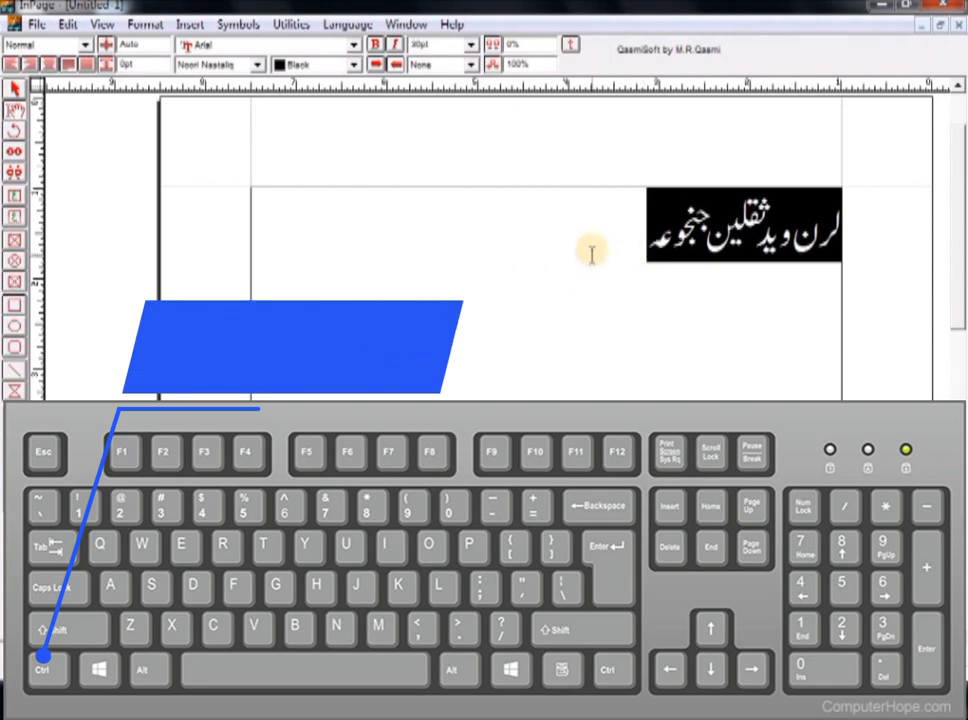
# Paste three more copies of the Urdu phrase at the line's end, then select all the text
pyautogui.click(645, 228)
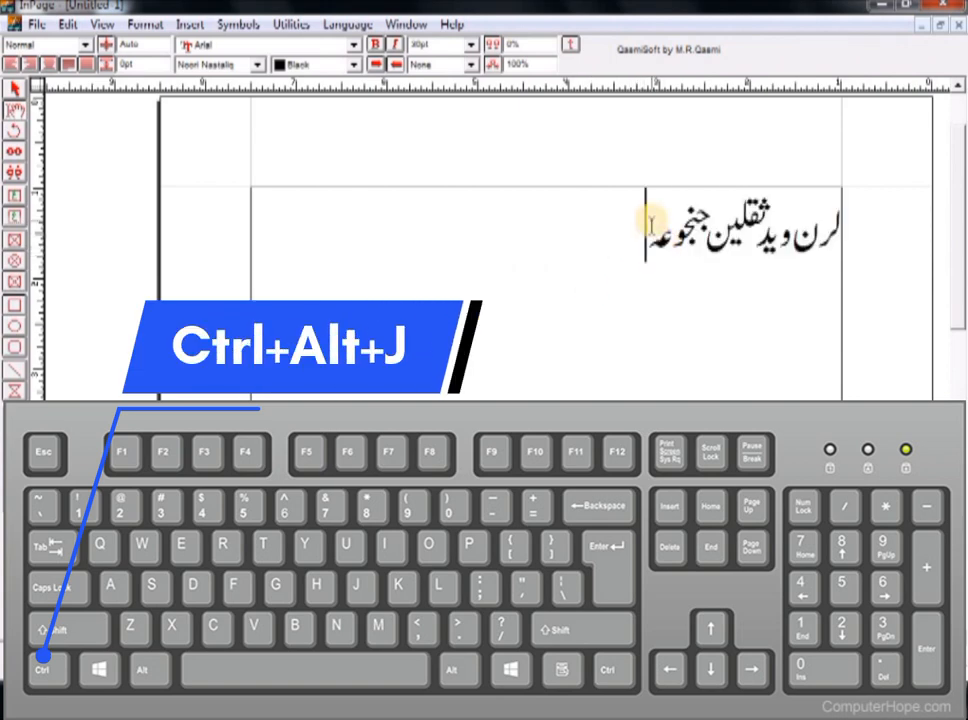
pyautogui.hotkey('shift', 'Right')
pyautogui.hotkey('shift', 'Right')
pyautogui.hotkey('shift', 'Right')
pyautogui.hotkey('shift', 'Right')
pyautogui.hotkey('shift', 'Right')
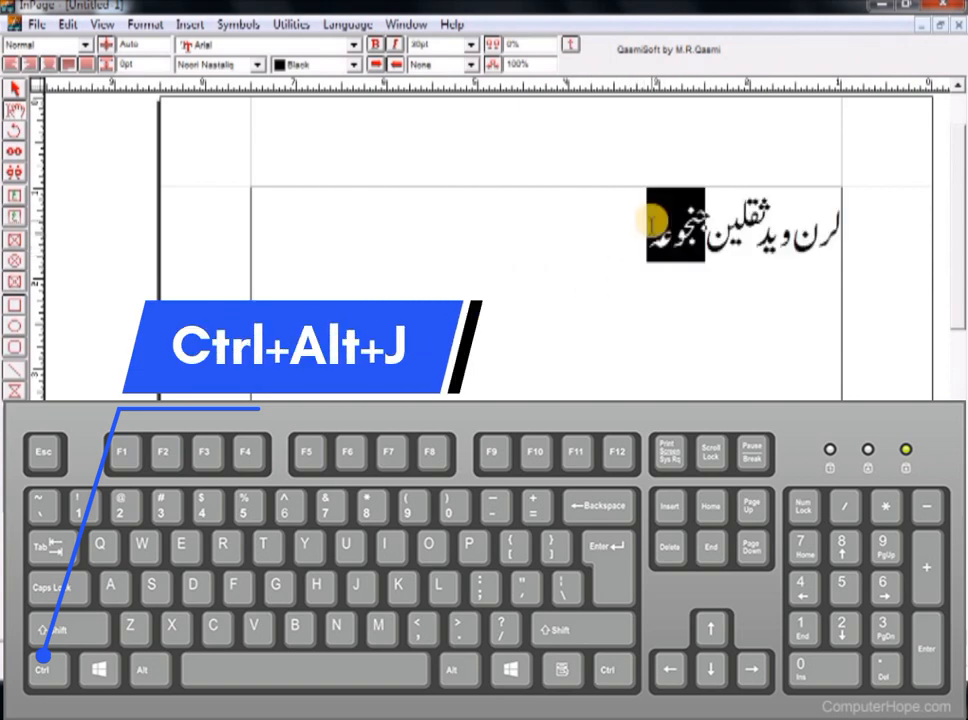
pyautogui.tripleClick(652, 225)
pyautogui.click(651, 225)
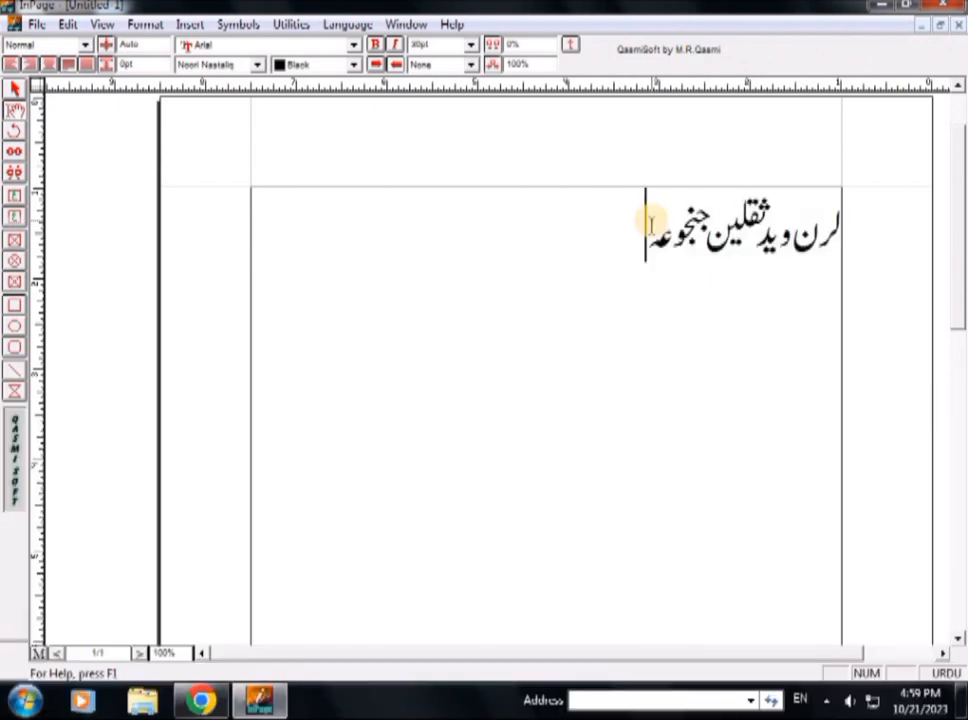
pyautogui.hotkey('ctrl', 'v')
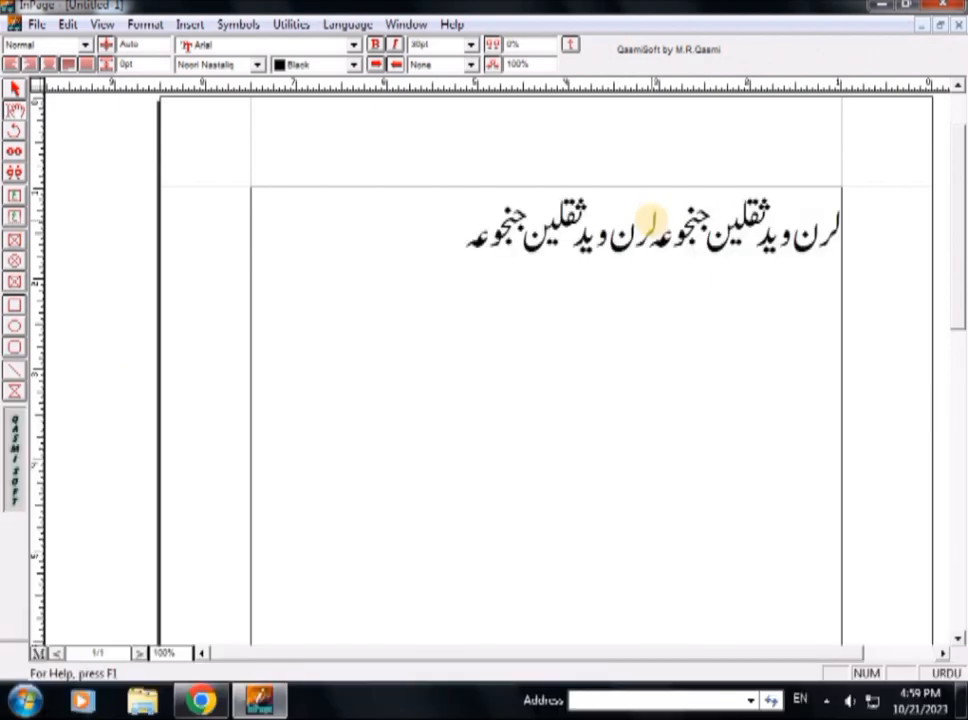
pyautogui.hotkey('ctrl', 'v')
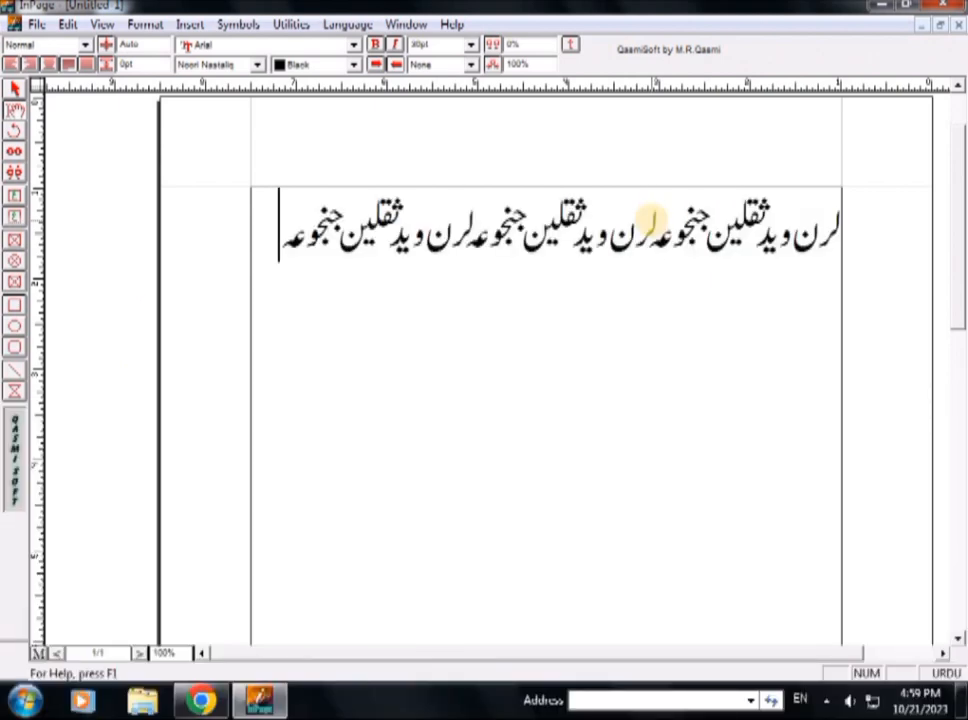
pyautogui.hotkey('ctrl', 'v')
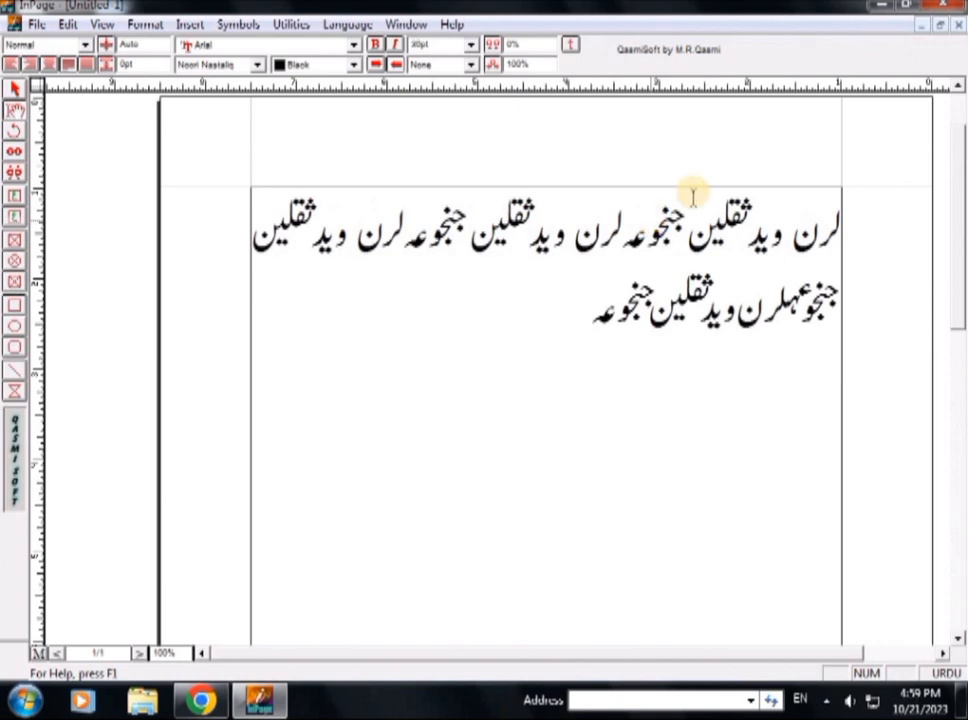
pyautogui.click(797, 298)
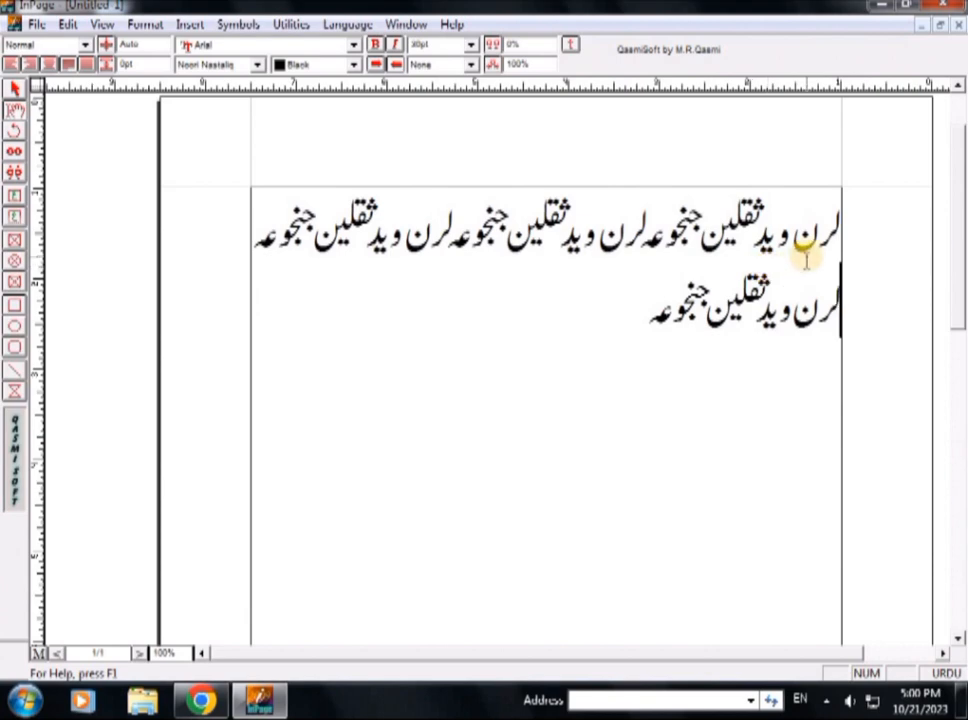
pyautogui.hotkey('ctrl', 'a')
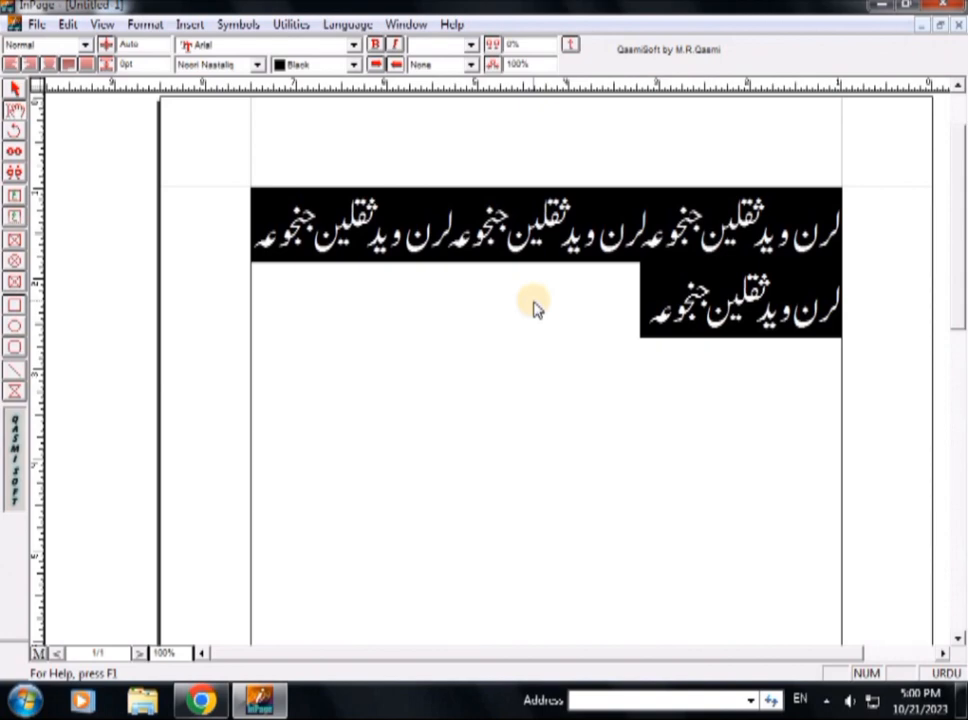
# Force-justify the Urdu text so both lines stretch to full width
pyautogui.hotkey('ctrl', 'shift', 'j')
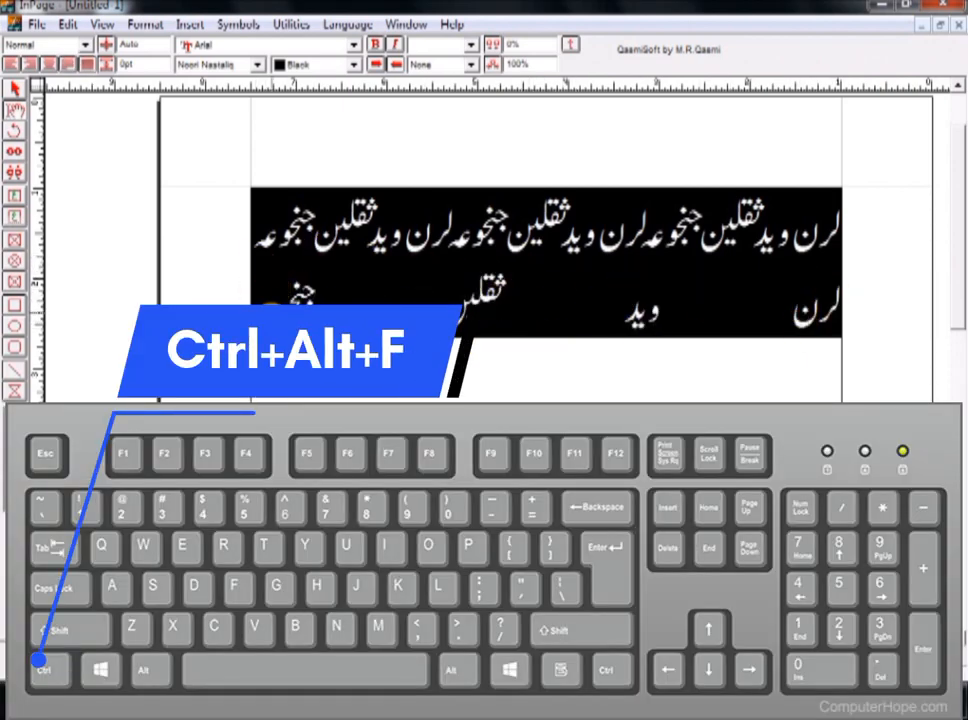
pyautogui.click(365, 305)
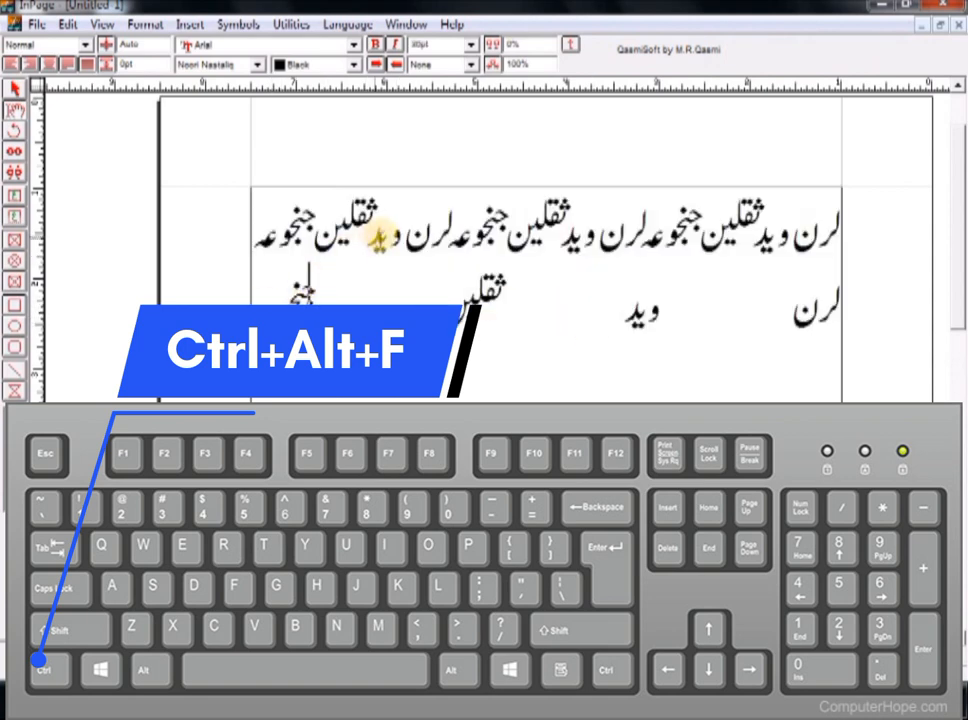
pyautogui.click(383, 237)
pyautogui.hotkey('ctrl', 'alt', 'f')
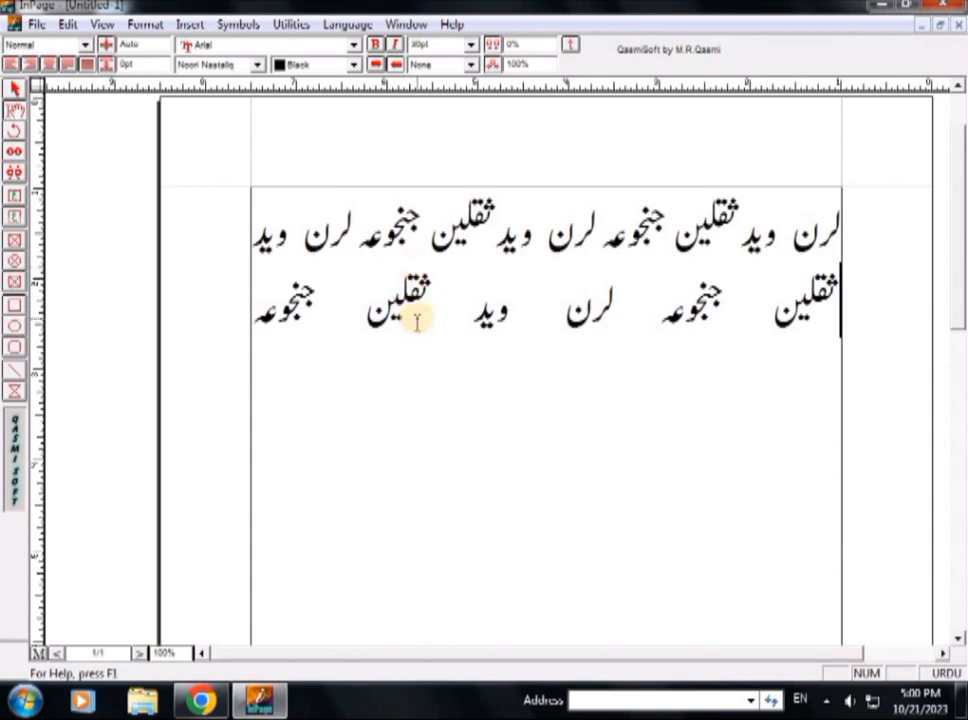
# Open the Save Document As dialog, proposing 21-10-2023 as the file name
pyautogui.click(279, 318)
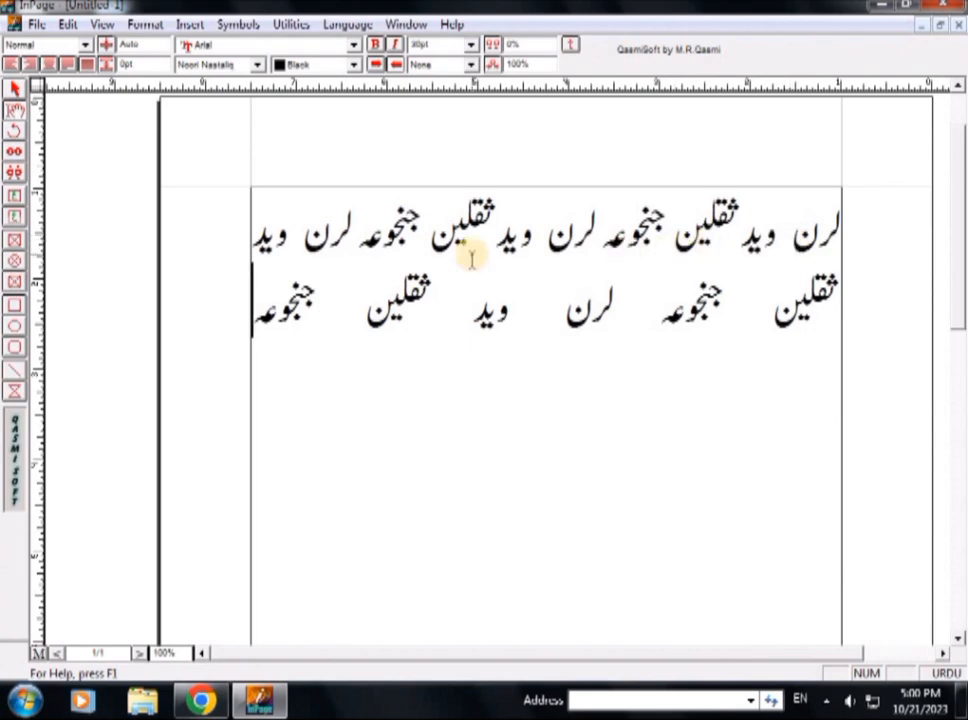
pyautogui.hotkey('ctrl', 's')
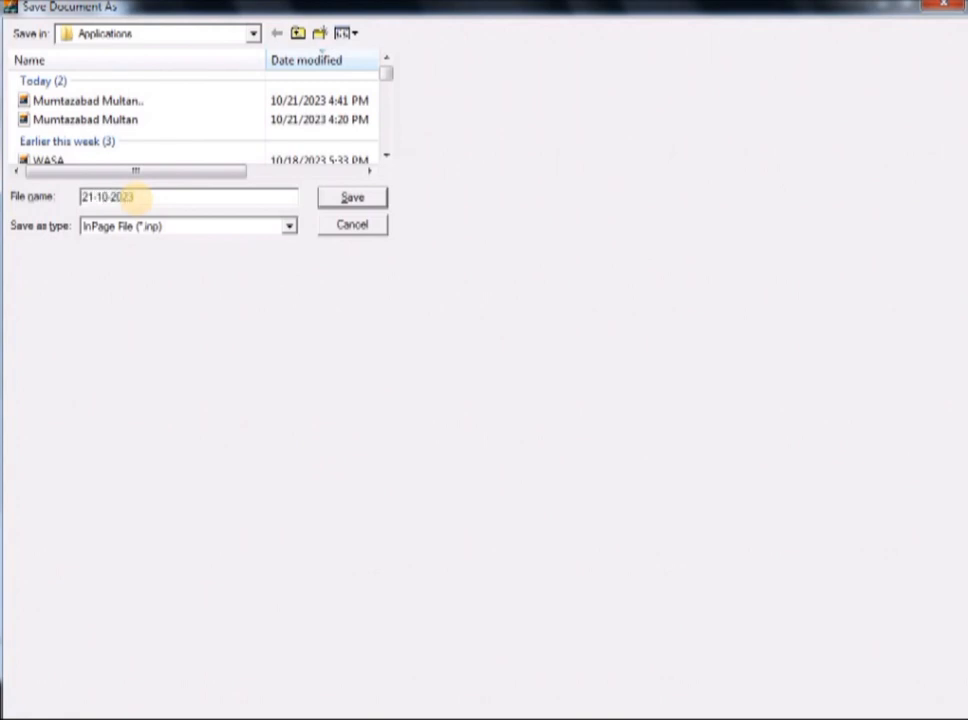
# Save the document as 21-10-2023, then reopen the save-as dialog
pyautogui.doubleClick(133, 197)
pyautogui.press('Return')
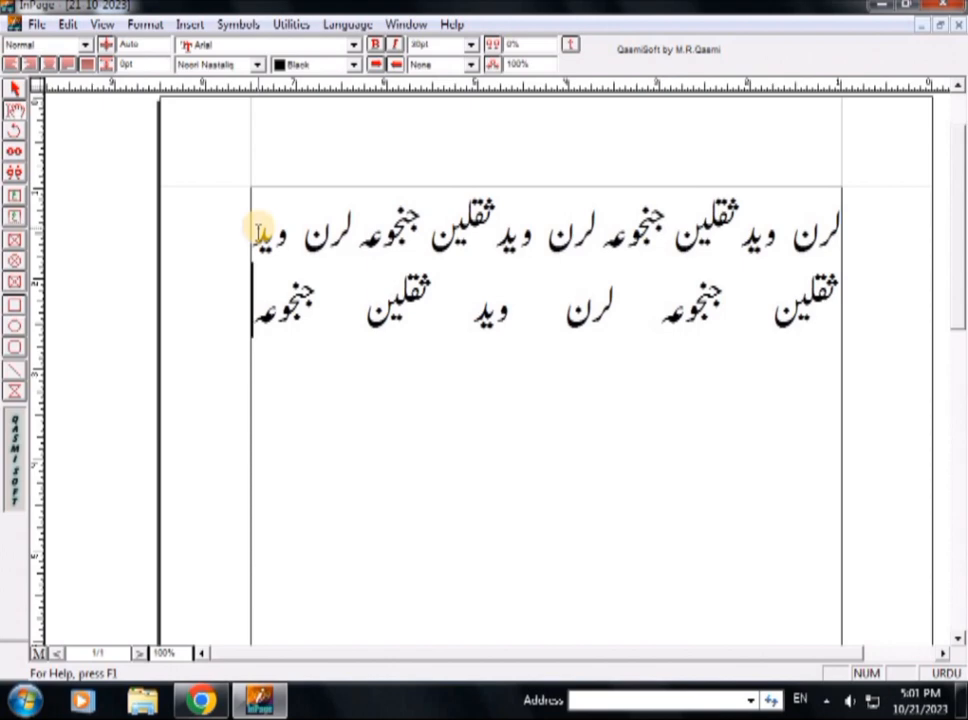
pyautogui.press('F12')
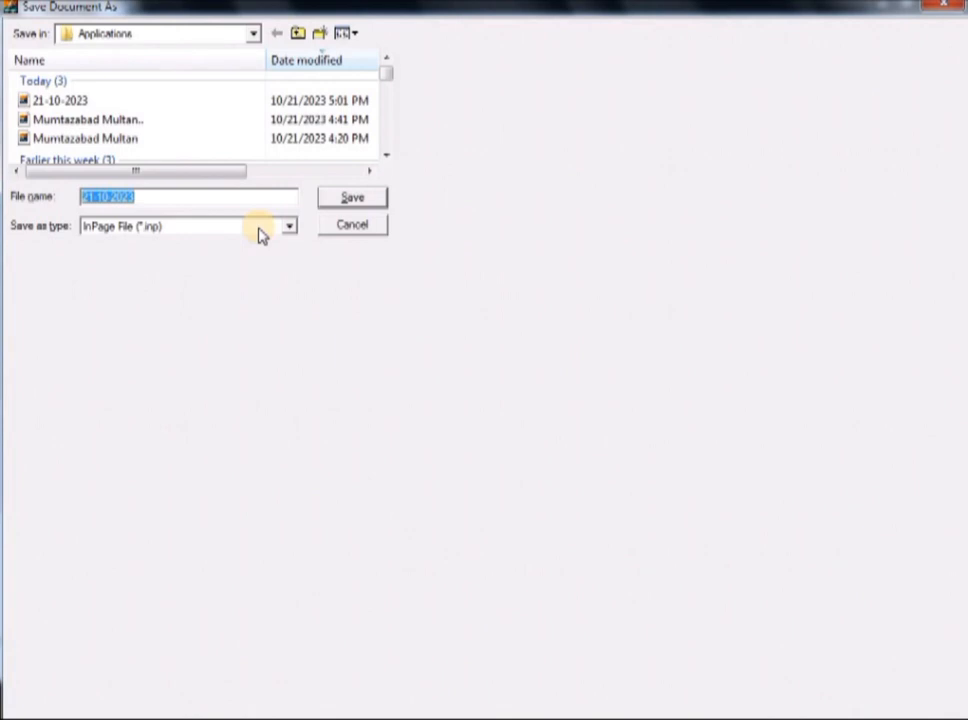
# Cancel the save-as dialog and open and close the File menu
pyautogui.click(368, 229)
pyautogui.click(35, 24)
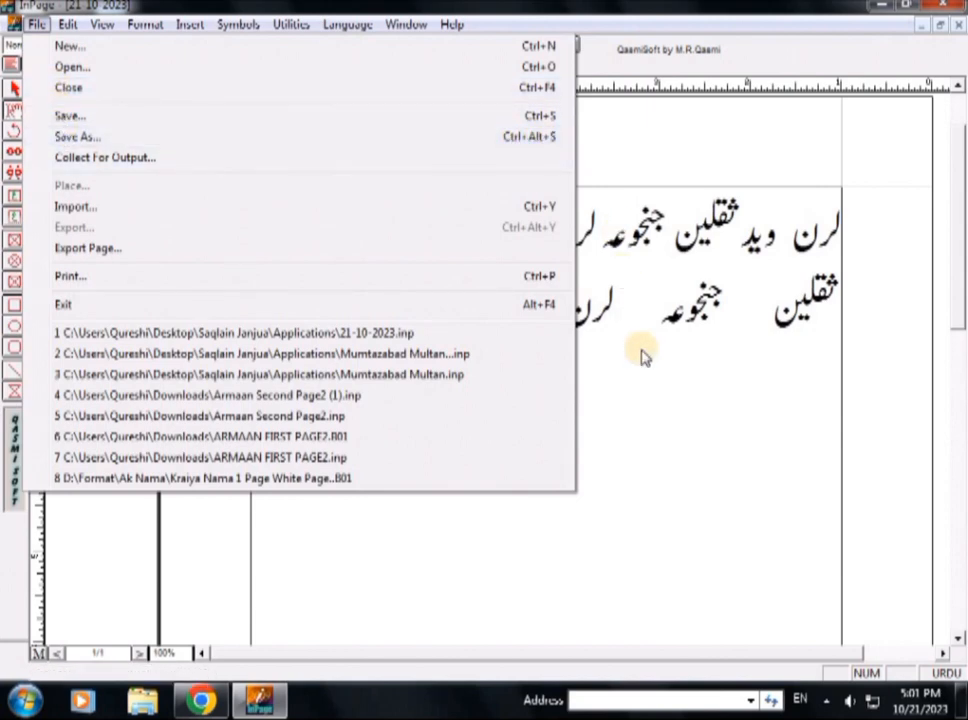
pyautogui.click(662, 388)
pyautogui.hotkey('ctrl', 'shift', 's')
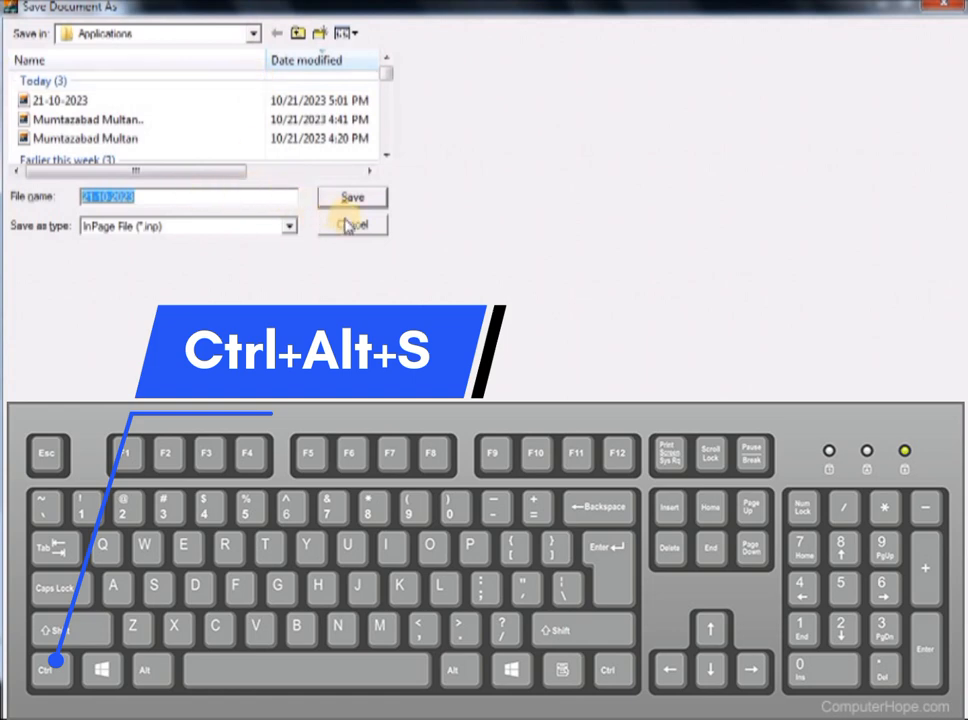
pyautogui.press('Right')
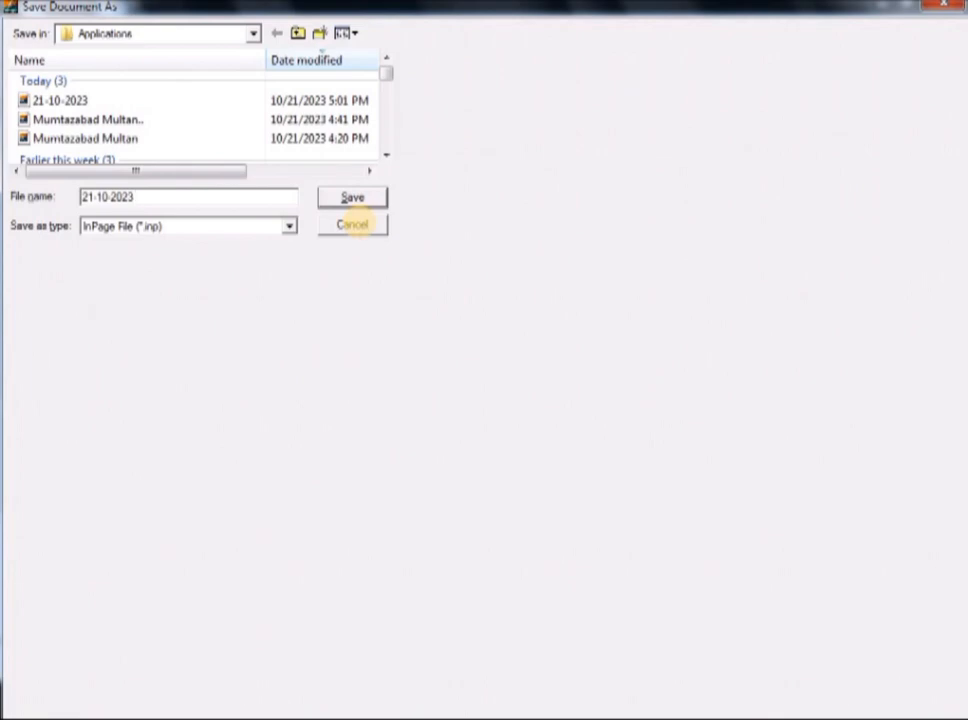
pyautogui.write('200000000000')
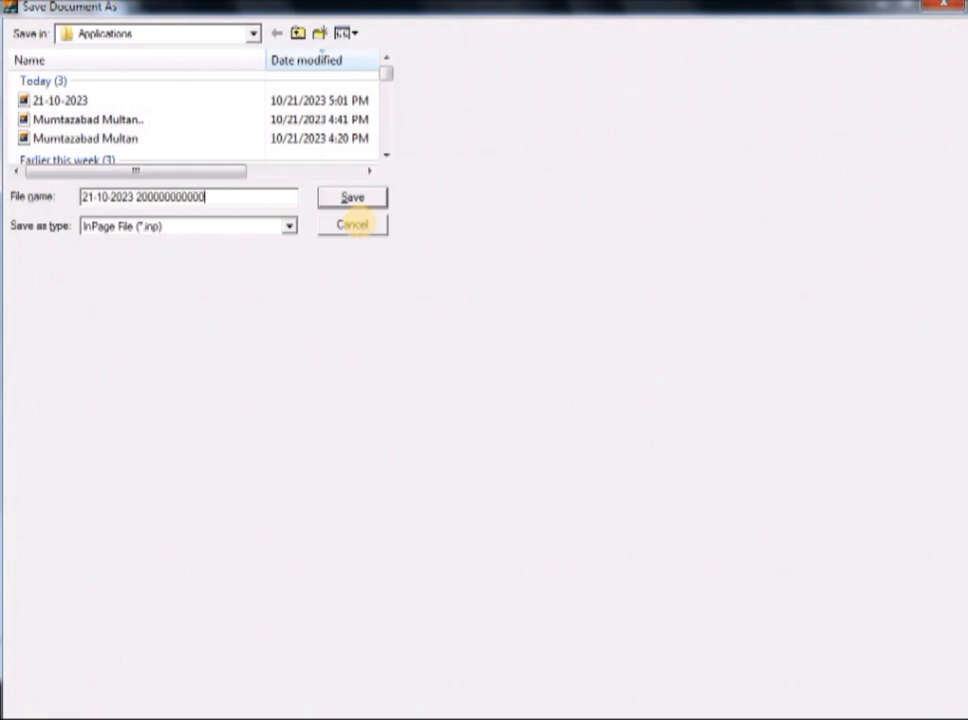
pyautogui.press('Return')
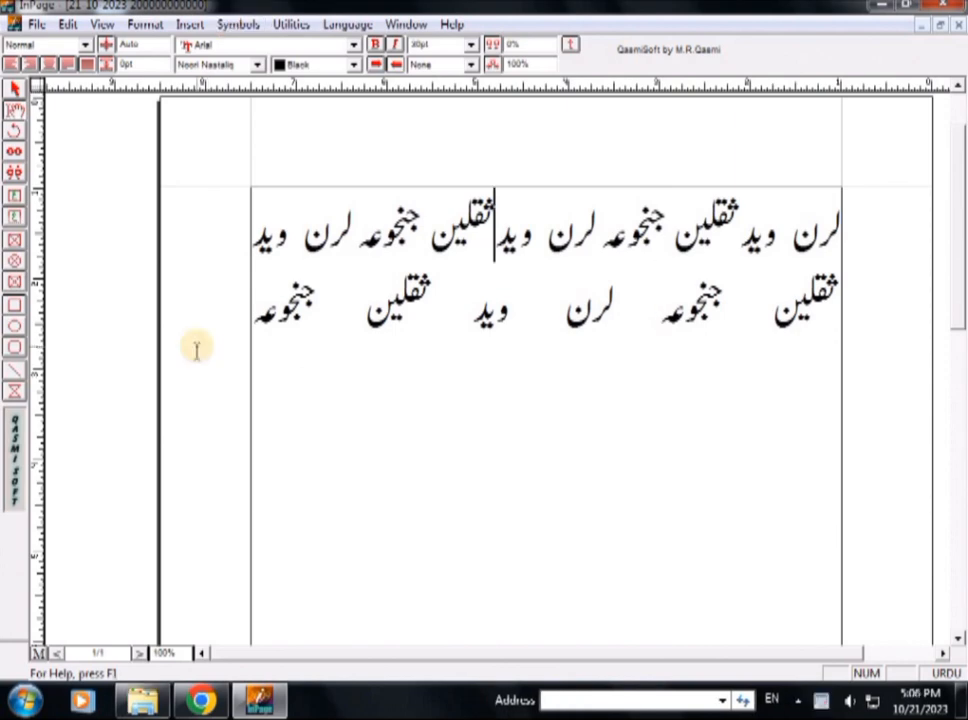
pyautogui.hotkey('ctrl', 'a')
pyautogui.hotkey('ctrl', 'c')
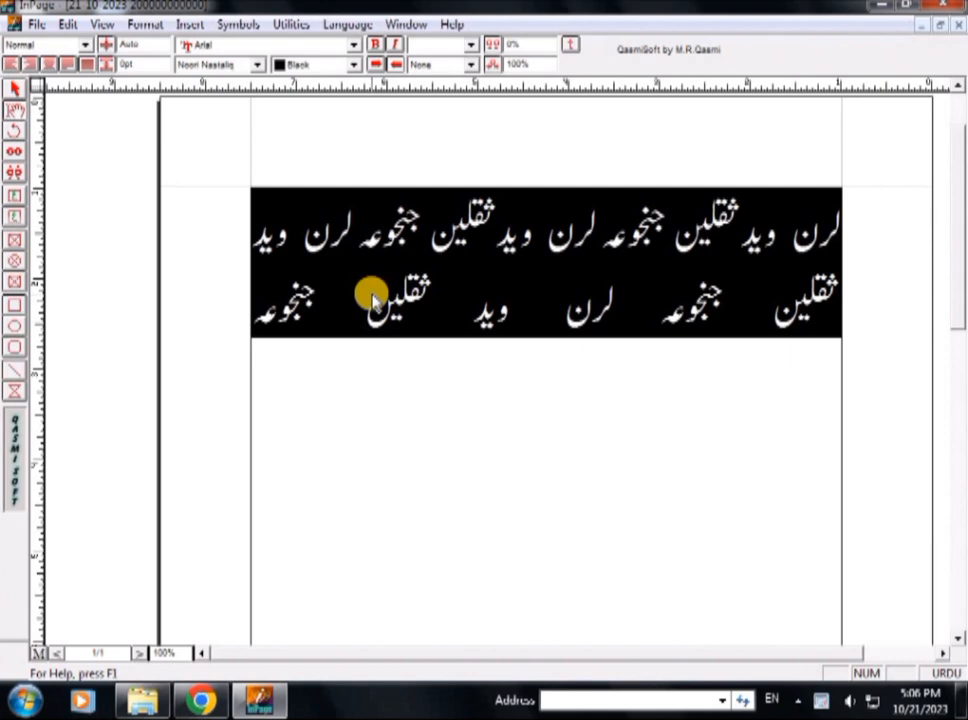
# Remove the force justification and delete the break before the second line
pyautogui.hotkey('ctrl', 'shift', 'j')
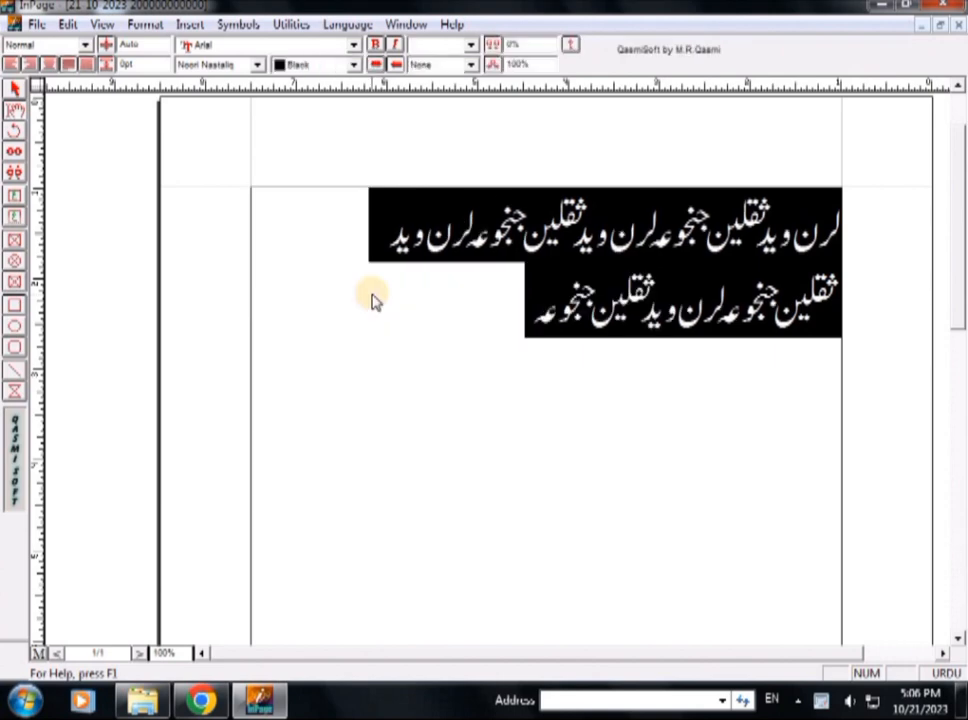
pyautogui.click(836, 313)
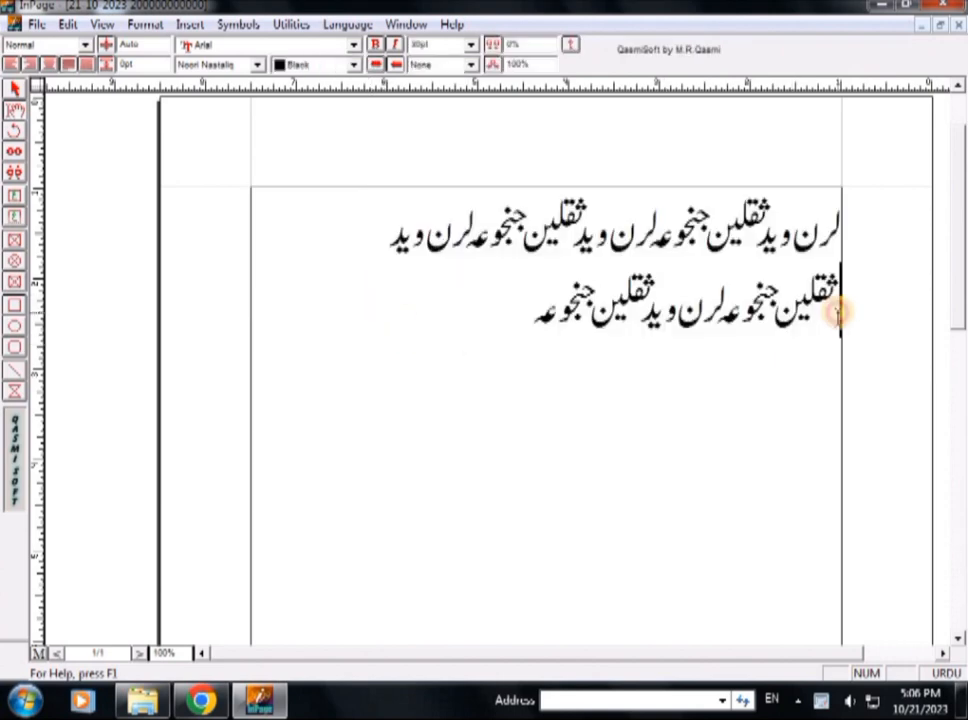
pyautogui.press('BackSpace')
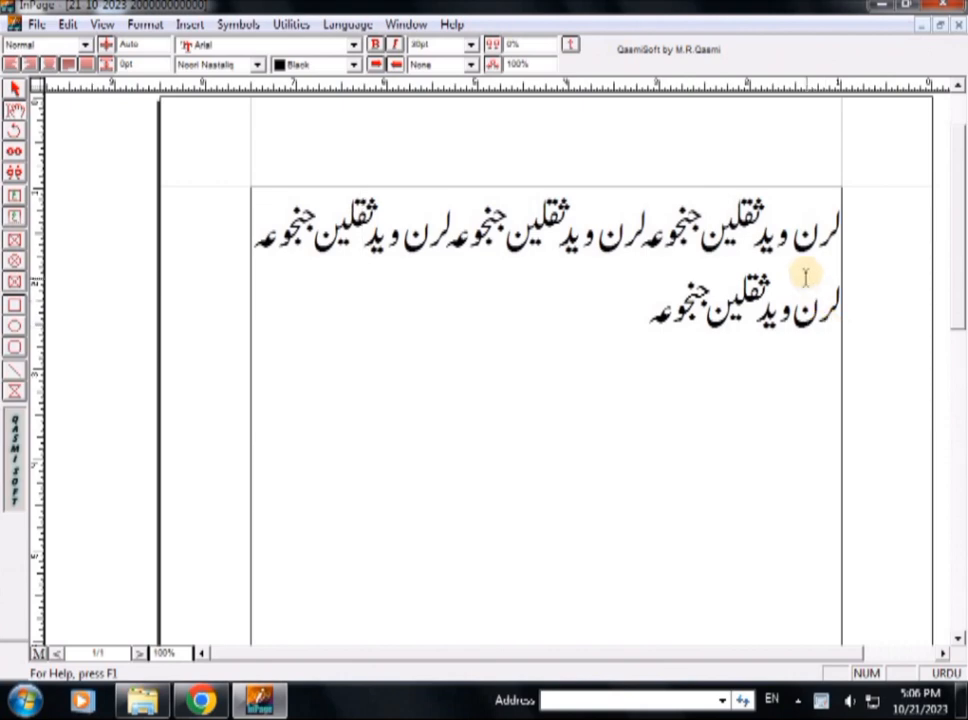
# Delete the trailing words so the line ends at لرن وید, then paste the copied Urdu text
pyautogui.click(617, 325)
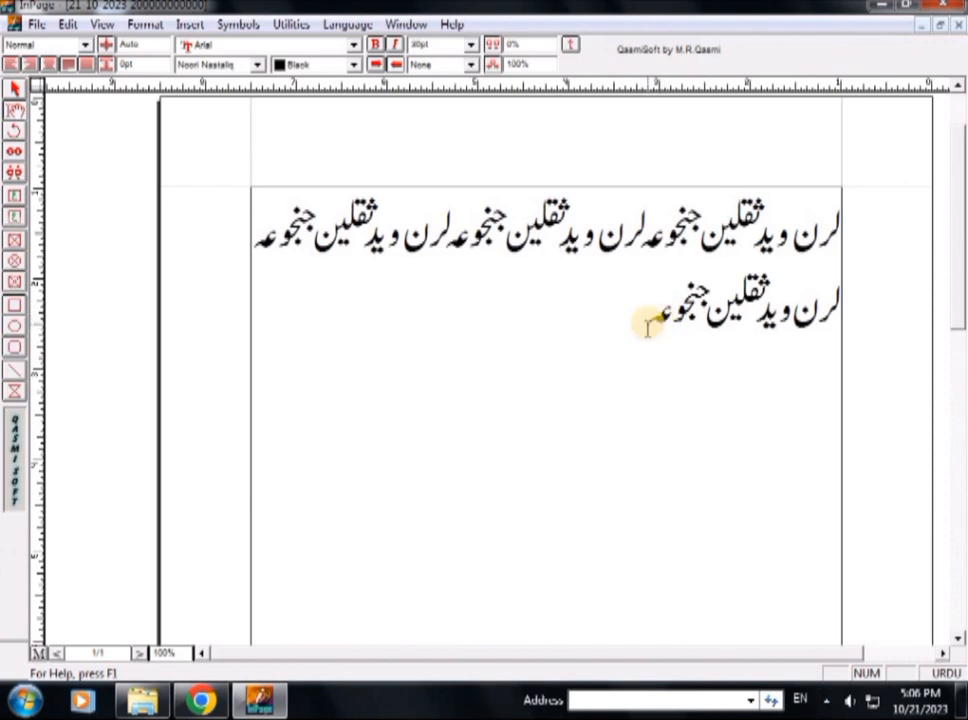
pyautogui.press('BackSpace')
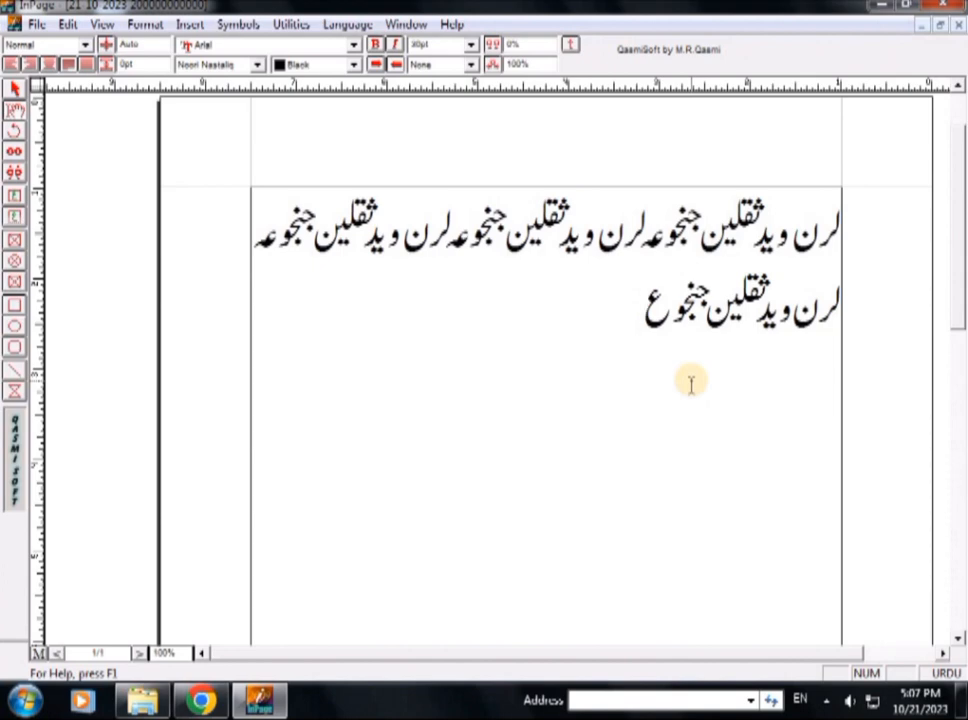
pyautogui.press('BackSpace')
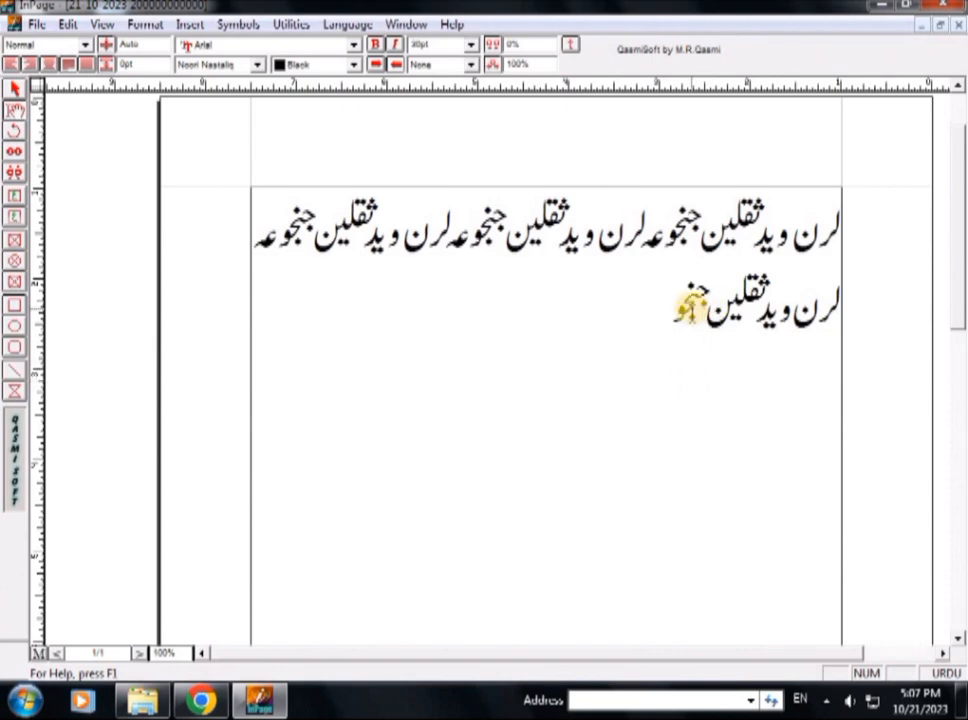
pyautogui.doubleClick(698, 308)
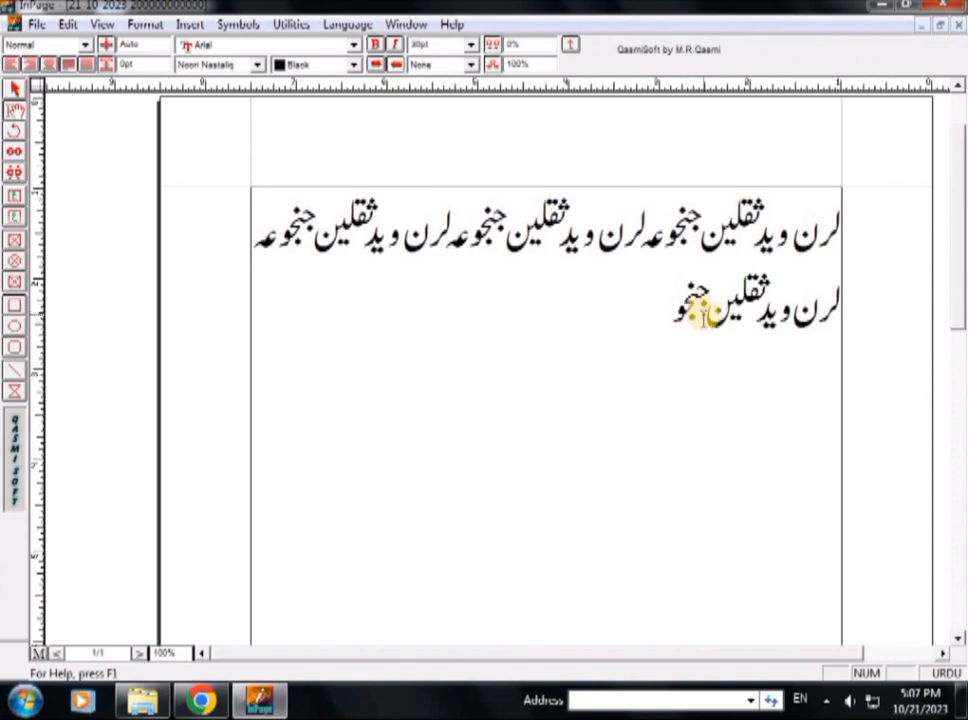
pyautogui.hotkey('ctrl', 'BackSpace')
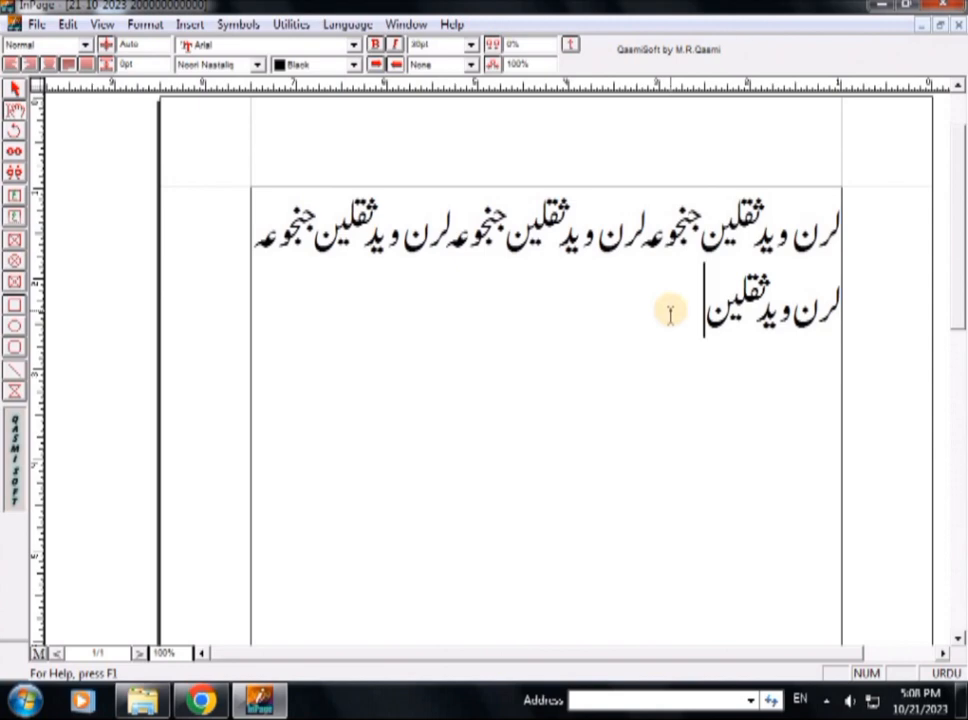
pyautogui.press('BackSpace')
pyautogui.press('BackSpace')
pyautogui.press('BackSpace')
pyautogui.press('BackSpace')
pyautogui.press('BackSpace')
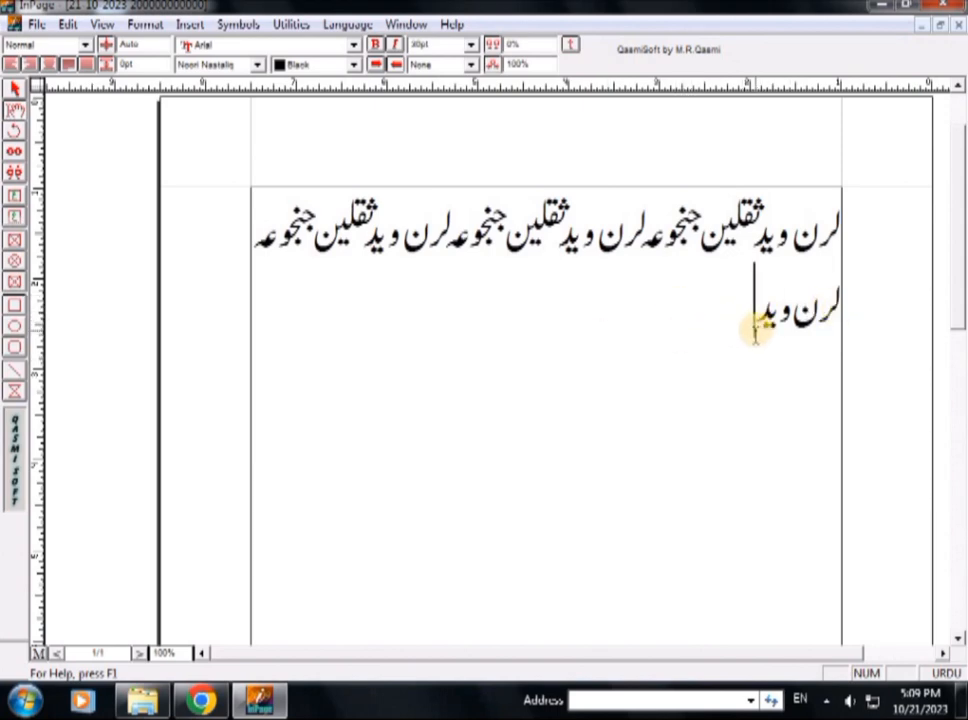
pyautogui.hotkey('ctrl', 'v')
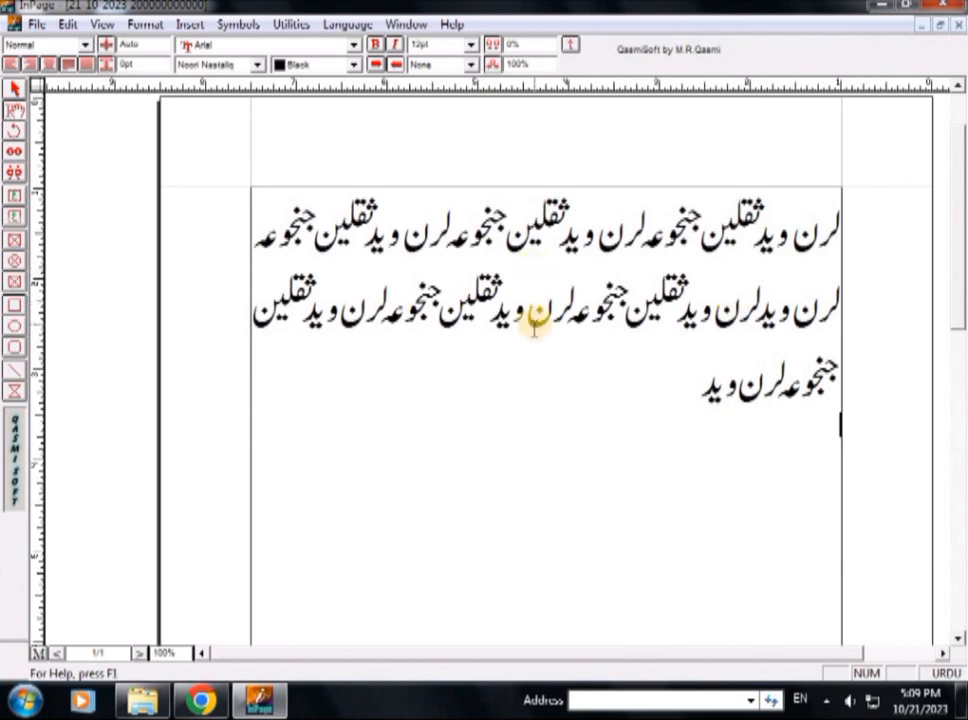
# Undo the long pasted Urdu run so the second line reads just لرن وید
pyautogui.hotkey('ctrl', 'z')
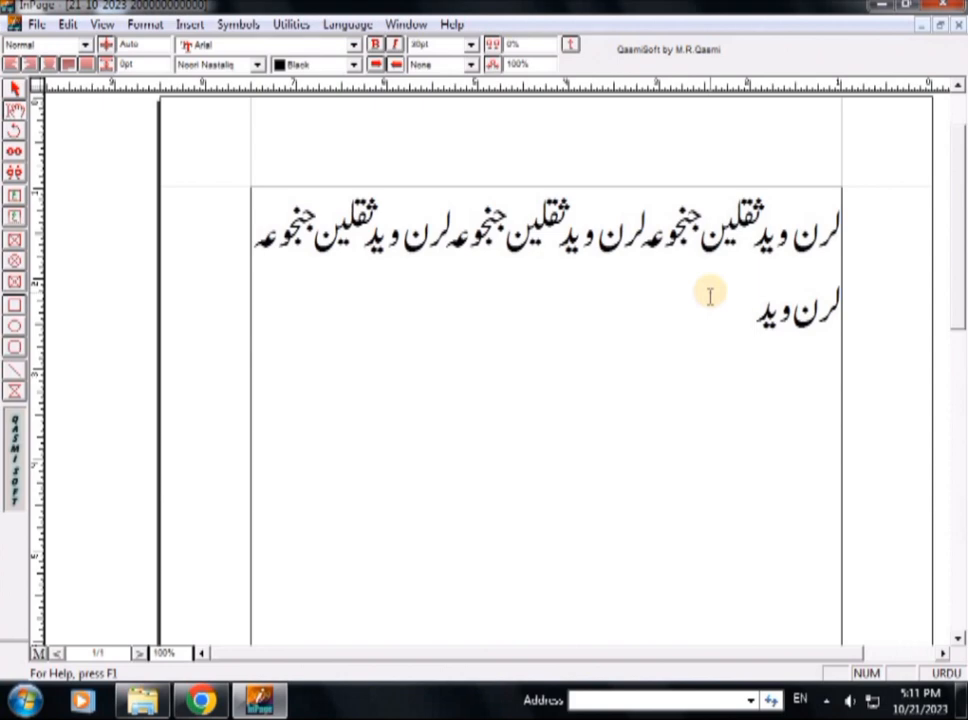
pyautogui.write('لرن ويد ثقلين جنجوعہ لرن ويد ثقلين جنجوعہ لرن ويد ثقلين جنجوعہ لرن ويد')
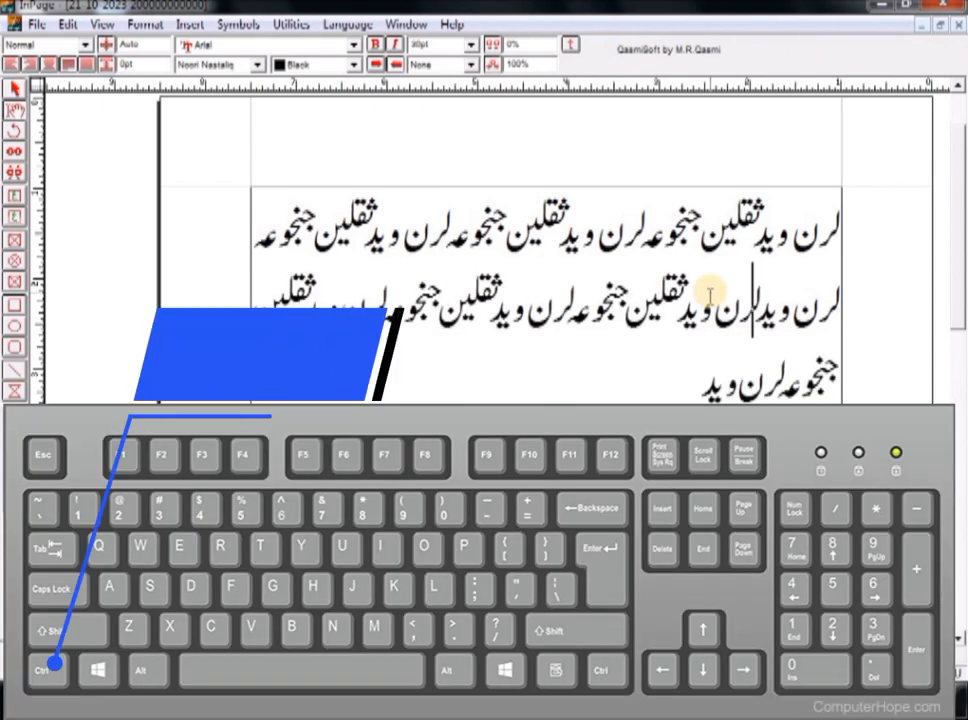
pyautogui.hotkey('ctrl', 'z')
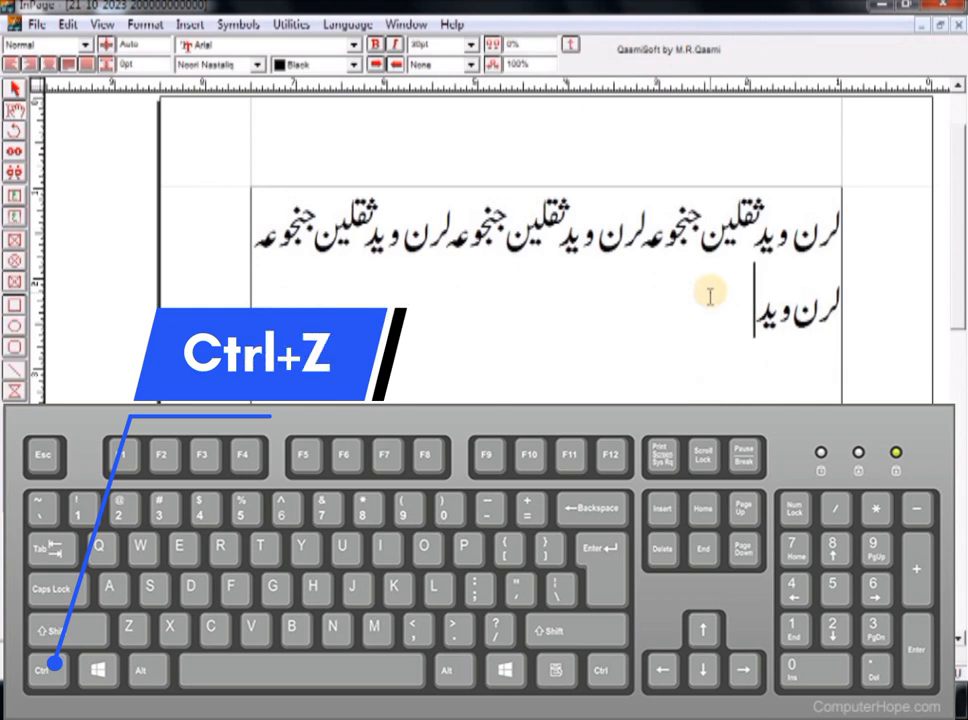
pyautogui.hotkey('ctrl', 'v')
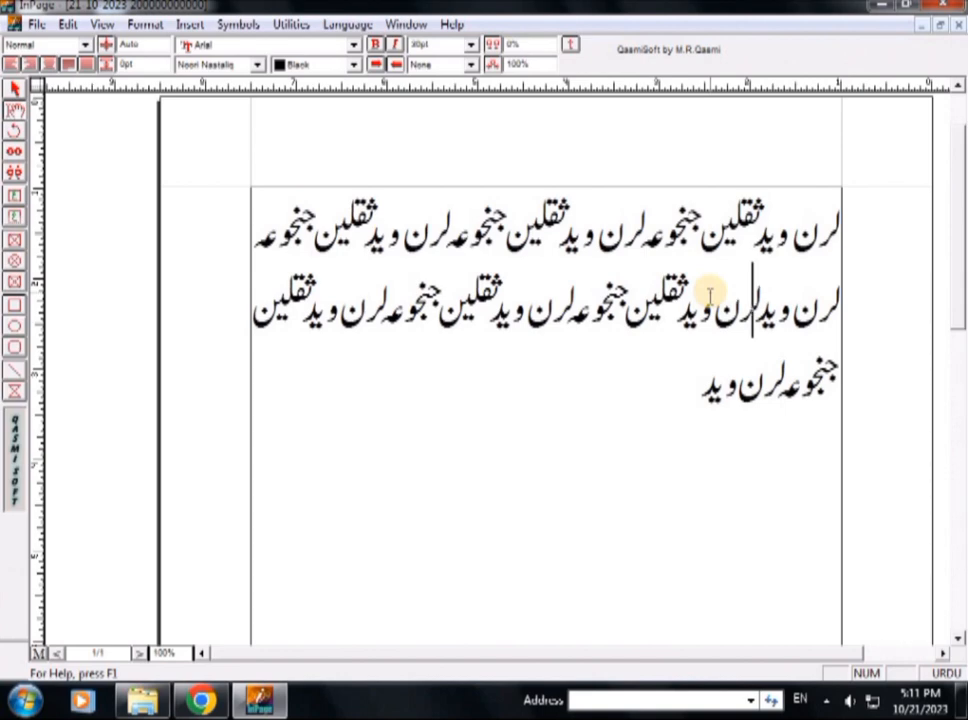
pyautogui.click(670, 380)
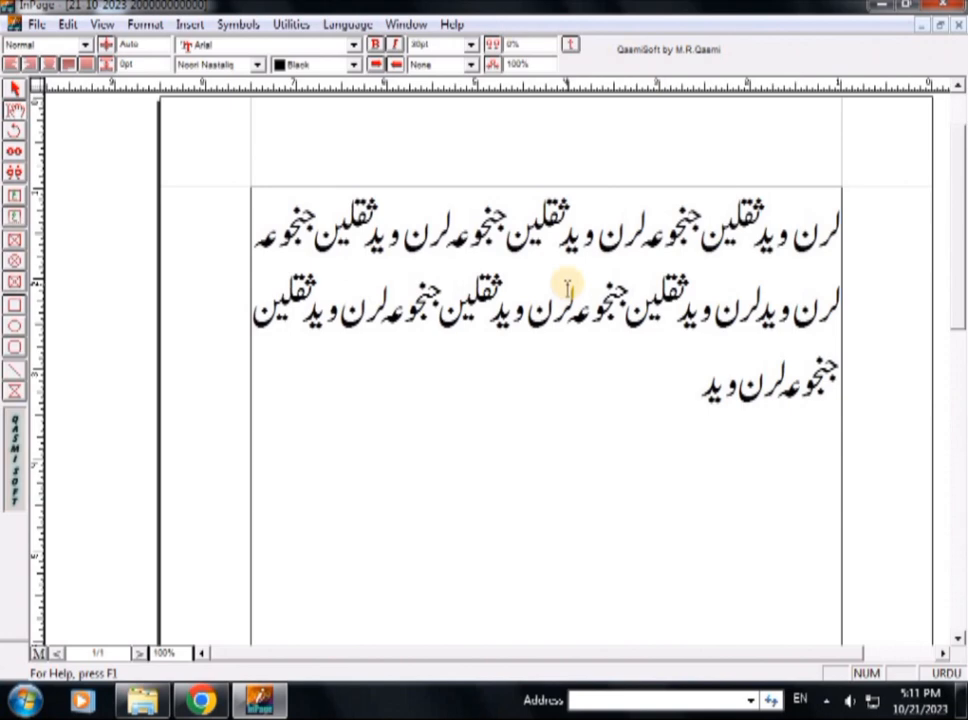
pyautogui.press('Right')
pyautogui.press('Right')
pyautogui.press('Right')
pyautogui.press('Right')
pyautogui.press('Right')
pyautogui.press('Right')
pyautogui.press('Right')
pyautogui.press('Right')
pyautogui.press('Right')
pyautogui.press('Right')
pyautogui.press('Right')
pyautogui.press('Right')
pyautogui.press('Right')
pyautogui.press('Right')
pyautogui.press('Right')
pyautogui.press('Right')
pyautogui.press('Right')
pyautogui.press('Right')
pyautogui.press('Right')
pyautogui.press('Right')
pyautogui.press('Right')
pyautogui.press('Right')
pyautogui.press('Right')
pyautogui.press('Right')
pyautogui.press('Right')
pyautogui.press('Right')
pyautogui.press('Right')
pyautogui.press('Right')
pyautogui.press('Right')
pyautogui.press('Right')
pyautogui.press('Right')
pyautogui.press('Right')
pyautogui.press('Right')
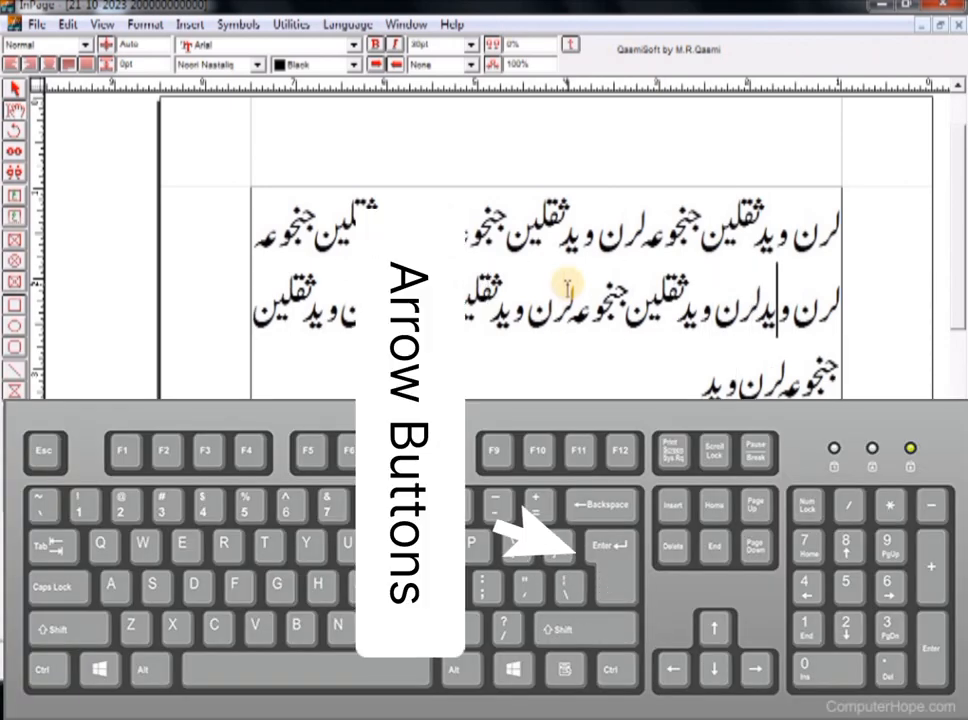
pyautogui.press('Right')
pyautogui.press('Right')
pyautogui.press('Right')
pyautogui.press('Right')
pyautogui.press('Right')
pyautogui.press('Right')
pyautogui.press('Right')
pyautogui.press('Right')
pyautogui.press('Right')
pyautogui.press('Right')
pyautogui.press('Right')
pyautogui.press('Right')
pyautogui.press('Right')
pyautogui.press('Right')
pyautogui.press('Right')
pyautogui.press('Right')
pyautogui.press('Right')
pyautogui.press('Right')
pyautogui.press('Right')
pyautogui.press('Right')
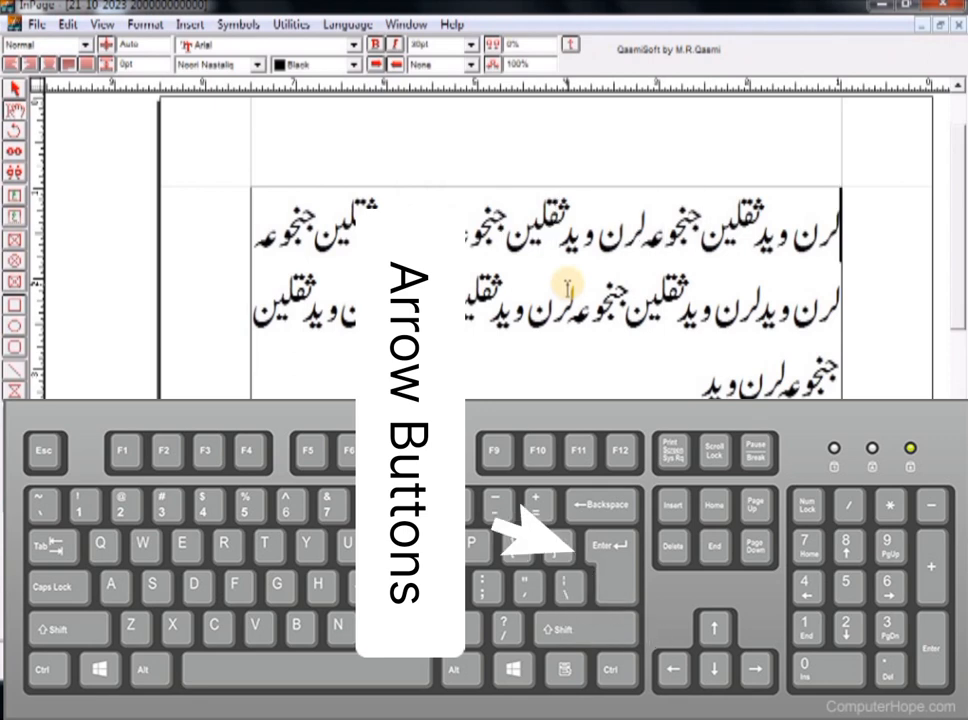
pyautogui.press('Left')
pyautogui.press('Left')
pyautogui.press('Left')
pyautogui.press('Left')
pyautogui.press('Left')
pyautogui.press('Left')
pyautogui.press('Left')
pyautogui.press('Left')
pyautogui.press('Left')
pyautogui.press('Left')
pyautogui.press('Left')
pyautogui.press('Left')
pyautogui.press('Left')
pyautogui.press('Left')
pyautogui.press('Left')
pyautogui.press('Left')
pyautogui.press('Left')
pyautogui.press('Left')
pyautogui.press('Left')
pyautogui.press('Left')
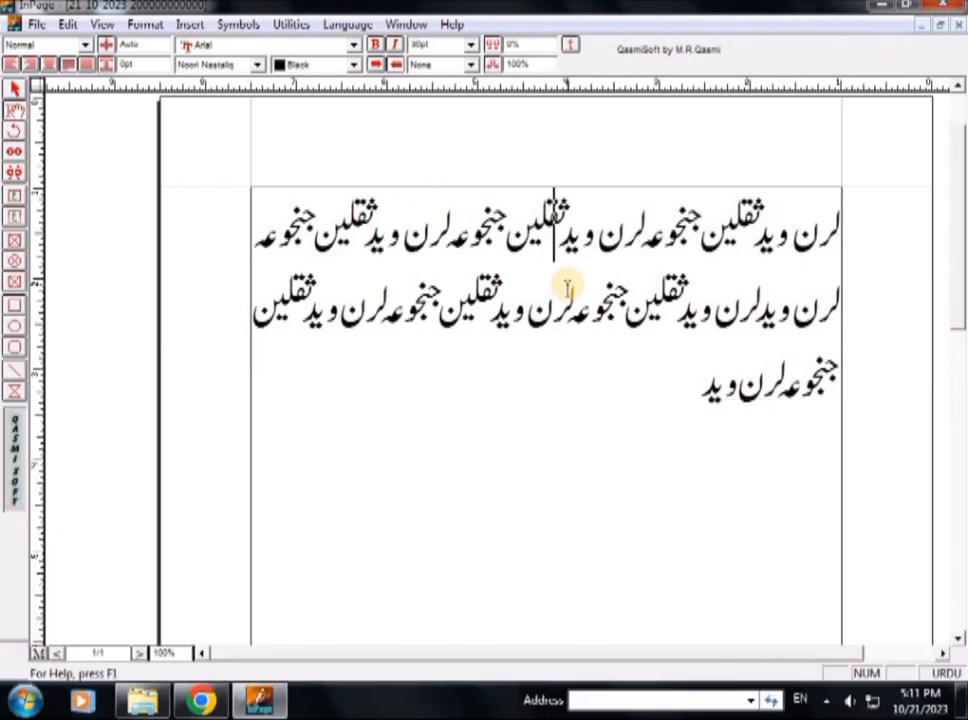
pyautogui.press('Left')
pyautogui.press('Left')
pyautogui.press('Left')
pyautogui.press('Left')
pyautogui.press('Left')
pyautogui.press('Left')
pyautogui.press('Left')
pyautogui.press('Left')
pyautogui.press('Left')
pyautogui.press('Left')
pyautogui.press('Left')
pyautogui.press('Left')
pyautogui.press('Left')
pyautogui.press('Left')
pyautogui.press('Left')
pyautogui.press('Left')
pyautogui.press('Left')
pyautogui.press('Left')
pyautogui.press('Left')
pyautogui.press('Left')
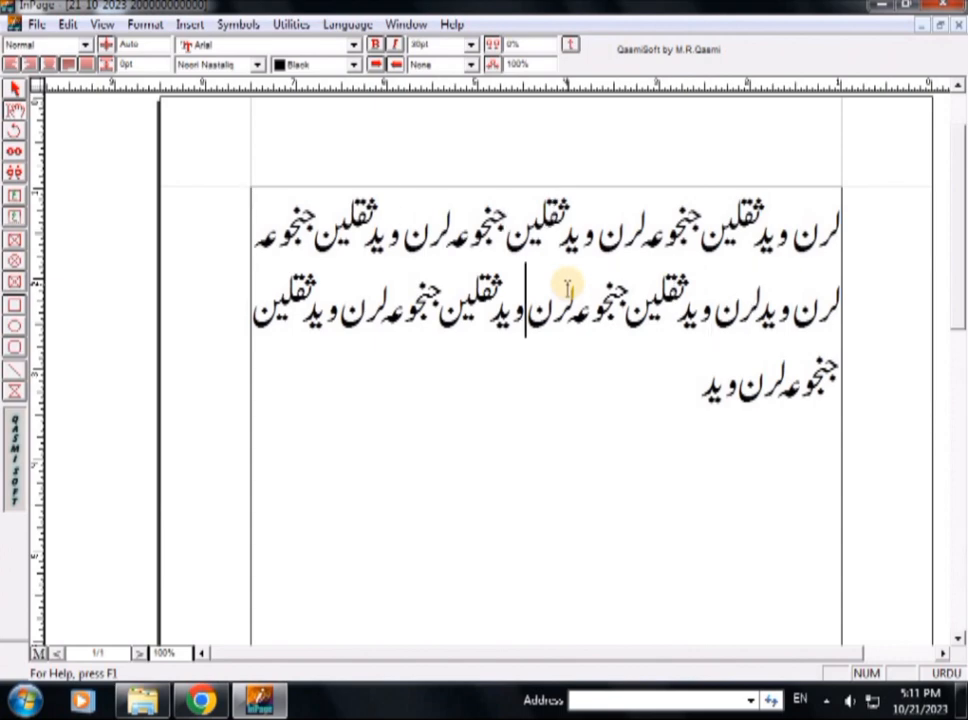
pyautogui.press('Left')
pyautogui.press('Left')
pyautogui.press('Left')
pyautogui.press('Left')
pyautogui.press('Left')
pyautogui.press('Left')
pyautogui.press('Left')
pyautogui.press('Left')
pyautogui.press('Left')
pyautogui.press('Left')
pyautogui.press('Left')
pyautogui.press('Left')
pyautogui.press('Left')
pyautogui.press('Left')
pyautogui.press('Left')
pyautogui.press('Left')
pyautogui.press('Left')
pyautogui.press('Left')
pyautogui.press('Left')
pyautogui.press('Left')
pyautogui.press('Up')
pyautogui.press('Up')
pyautogui.press('Up')
pyautogui.press('Left')
pyautogui.press('Left')
pyautogui.press('Left')
pyautogui.press('Left')
pyautogui.press('Left')
pyautogui.press('Left')
pyautogui.press('Left')
pyautogui.press('Left')
pyautogui.press('Left')
pyautogui.press('Left')
pyautogui.press('Left')
pyautogui.press('Left')
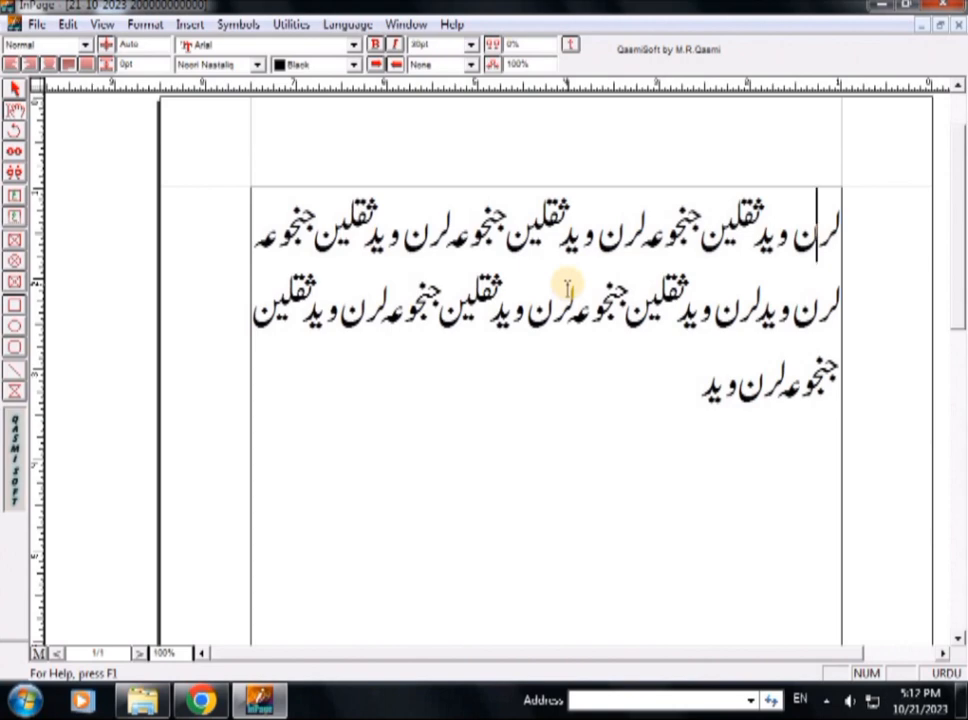
pyautogui.press('Down')
pyautogui.press('Down')
pyautogui.press('Up')
pyautogui.press('Up')
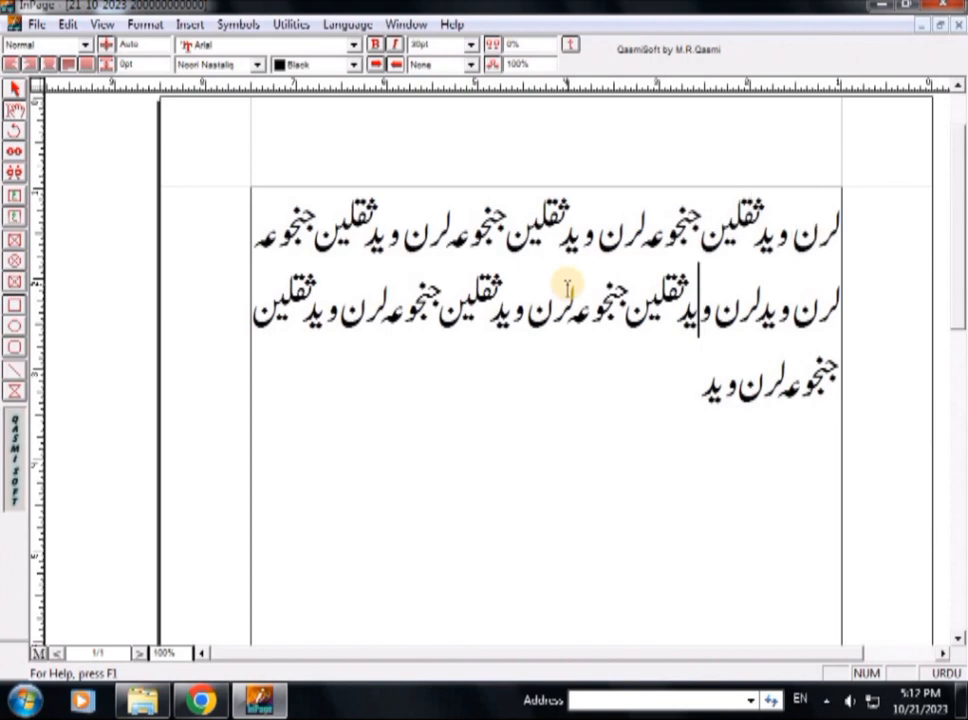
pyautogui.press('Down')
pyautogui.press('Up')
pyautogui.press('Down')
pyautogui.press('Down')
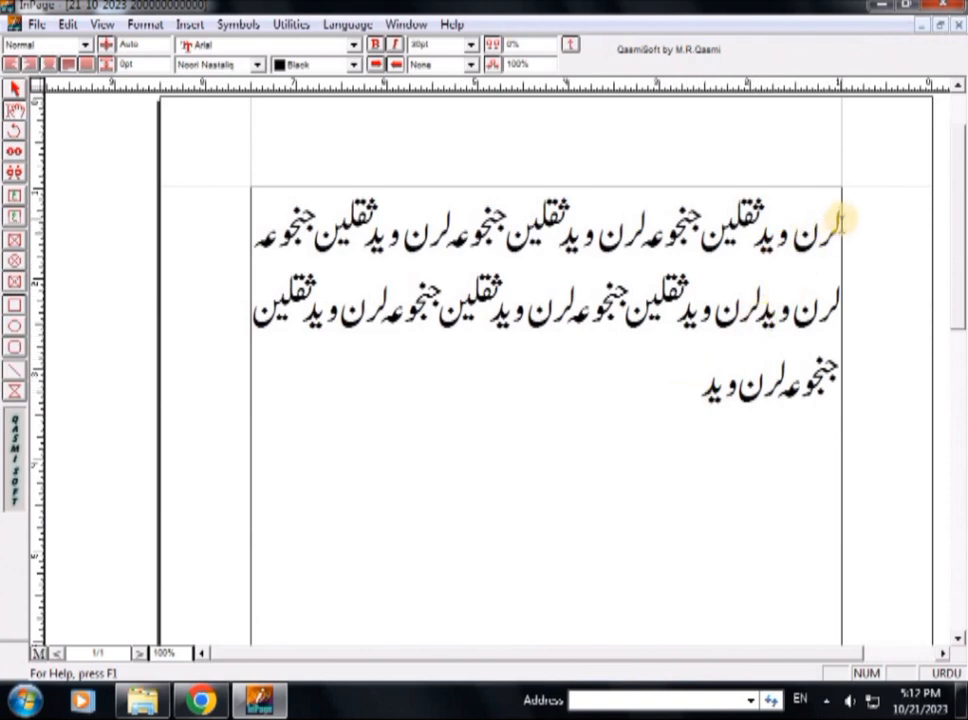
# Page through the document, then bring up Insert Page set to add 1 page after the text
pyautogui.scroll(2, 841, 219)
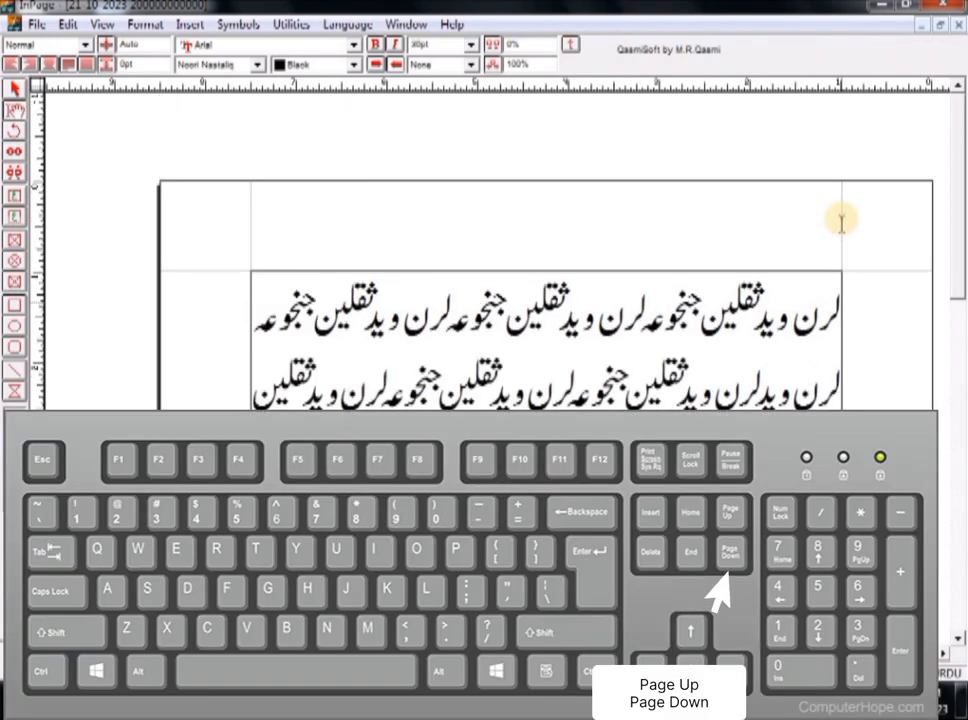
pyautogui.press('pagedown')
pyautogui.press('pageup')
pyautogui.press('pagedown')
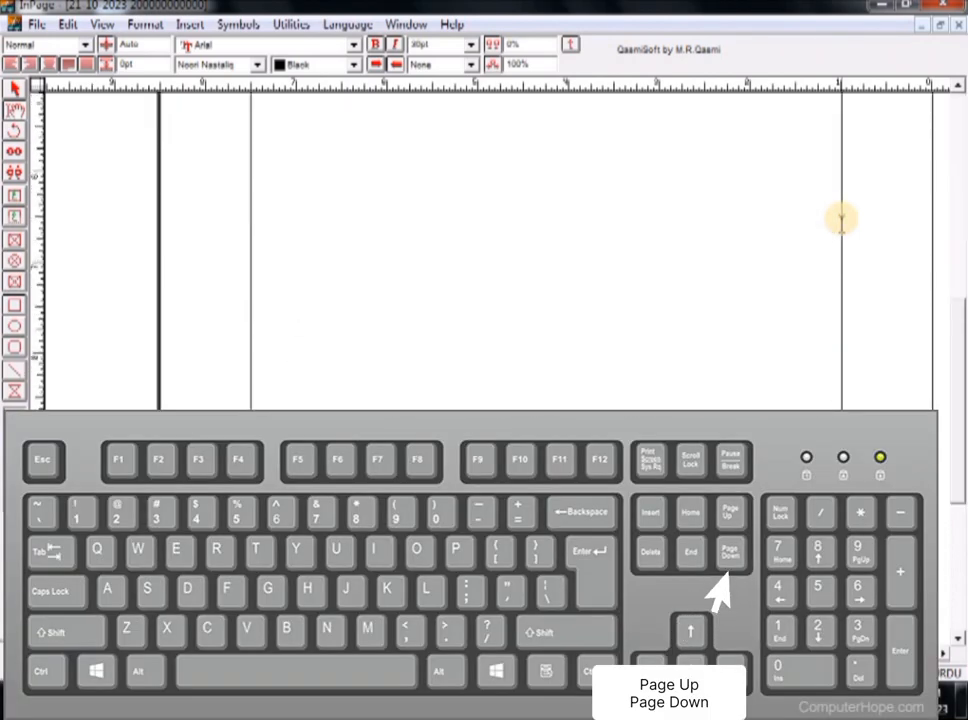
pyautogui.press('pageup')
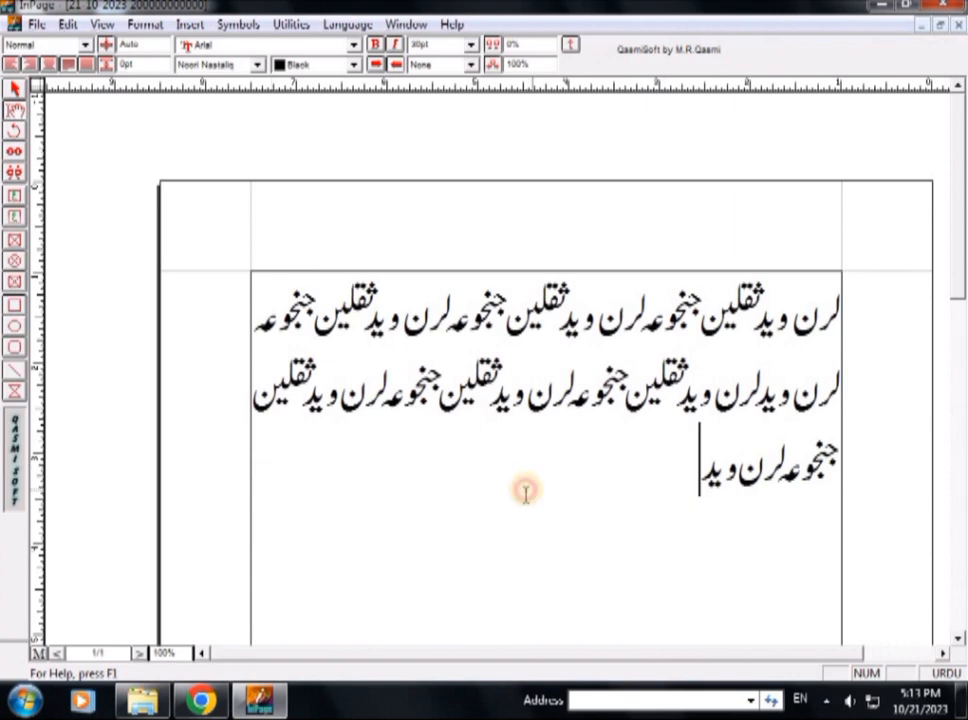
pyautogui.press('alt+Insert')
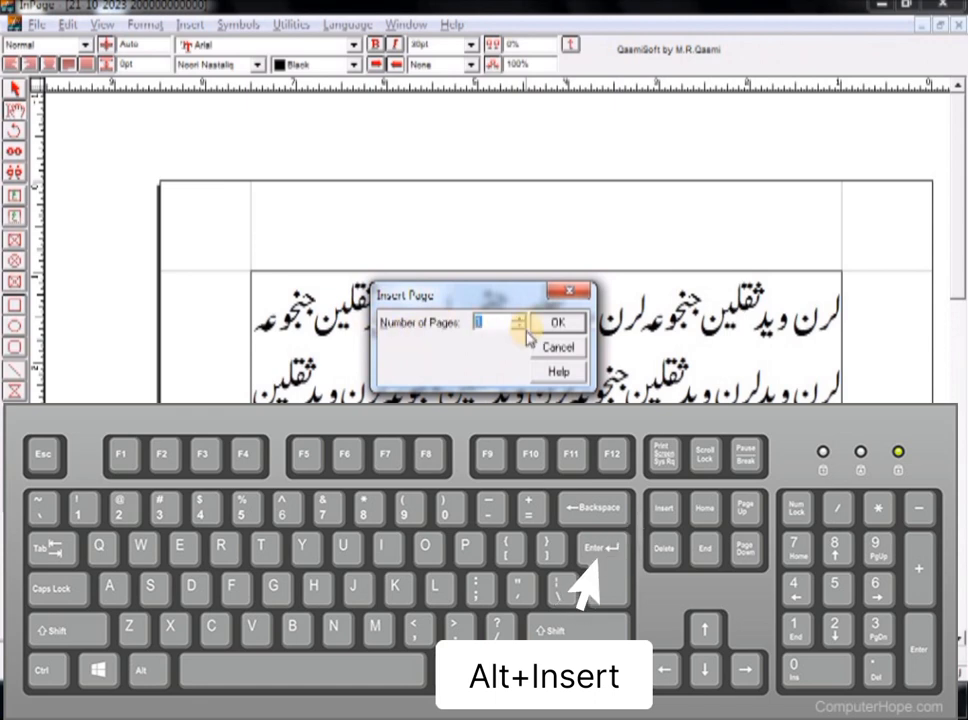
# Add blank pages after the Urdu text until the document runs to 4 pages
pyautogui.press('Return')
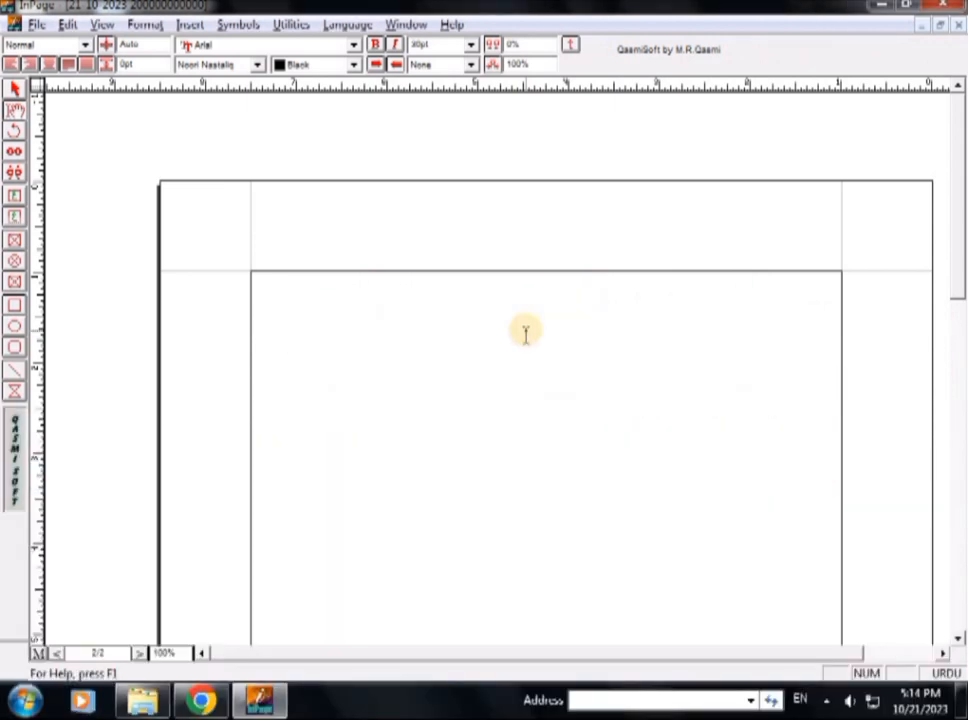
pyautogui.click(99, 651)
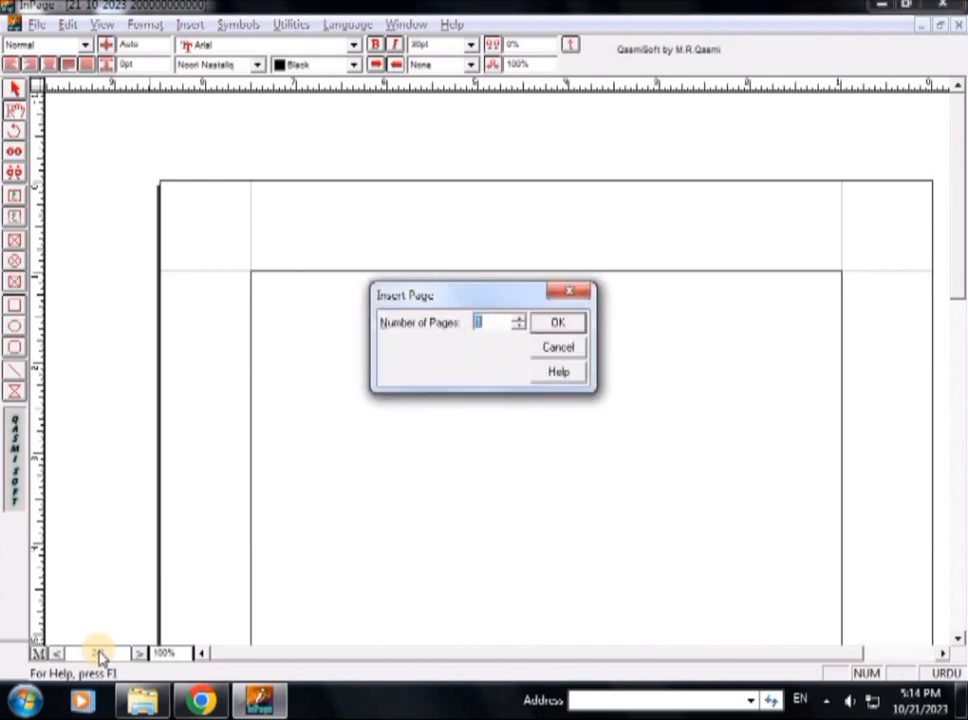
pyautogui.press('Return')
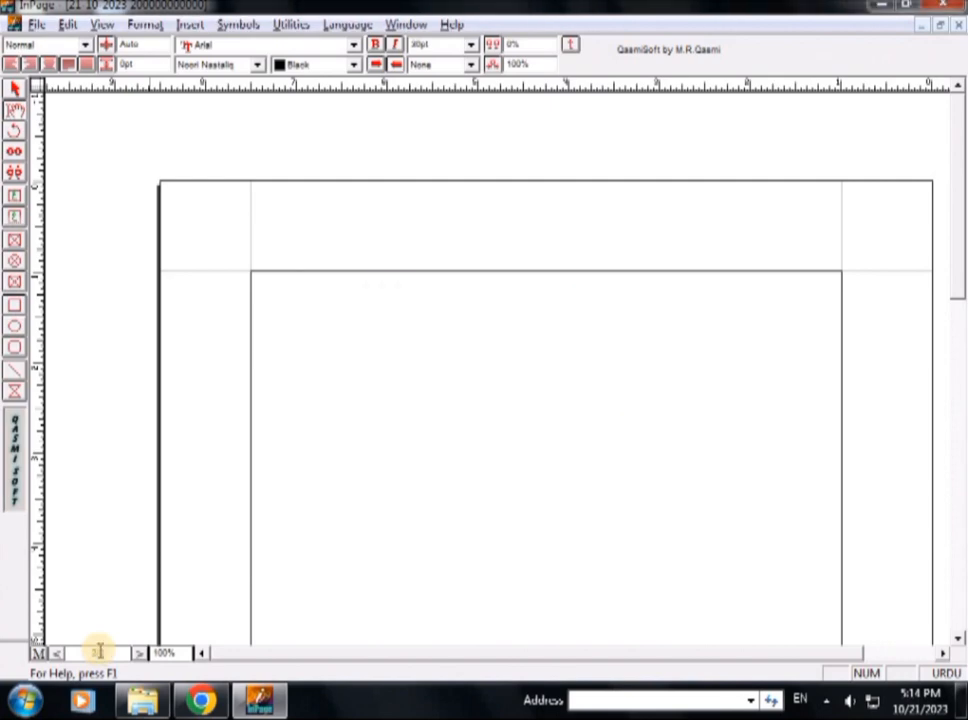
pyautogui.click(99, 651)
pyautogui.press('Return')
pyautogui.scroll(-3, 97, 652)
pyautogui.scroll(-3, 97, 652)
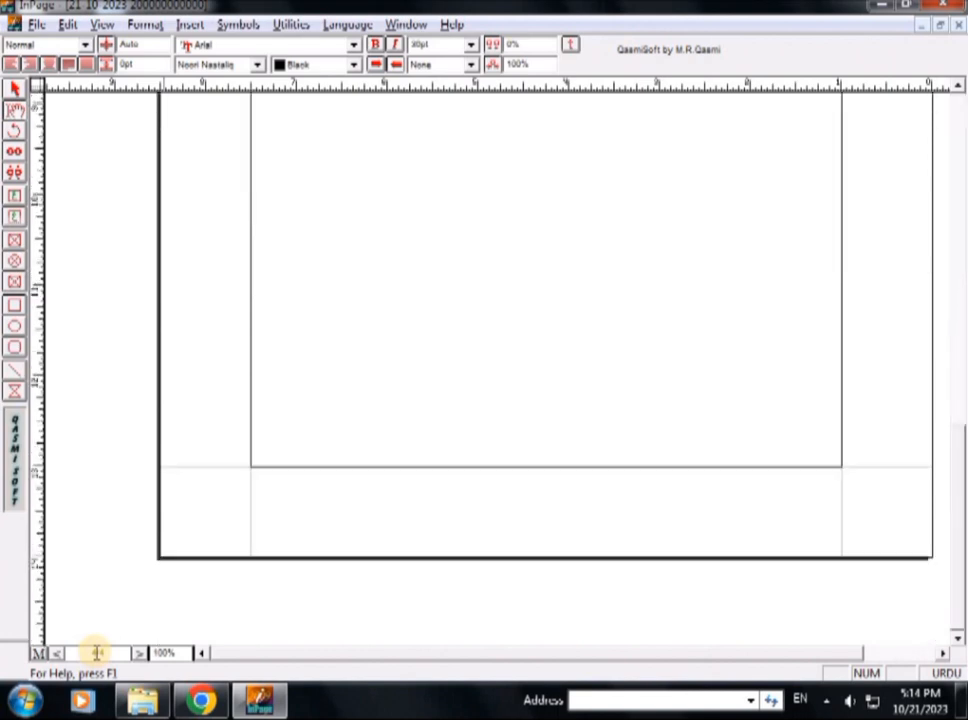
pyautogui.scroll(4, 97, 652)
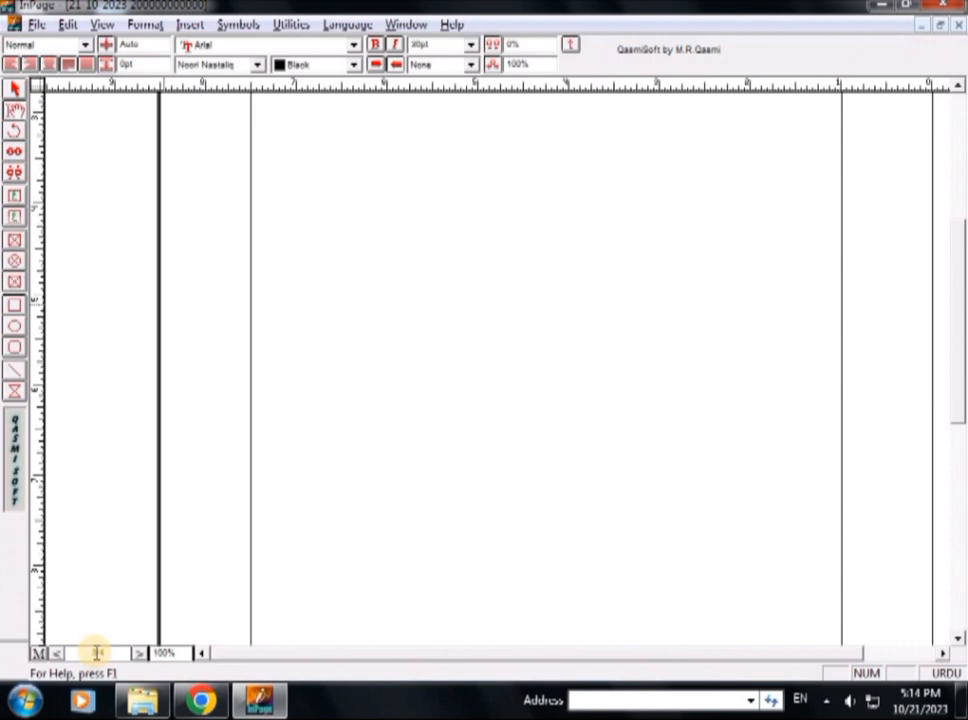
# Type جنجوعہ لرن وید, move to the blank fourth page and bring up Delete Page
pyautogui.write('جنجوعہ لرن وید')
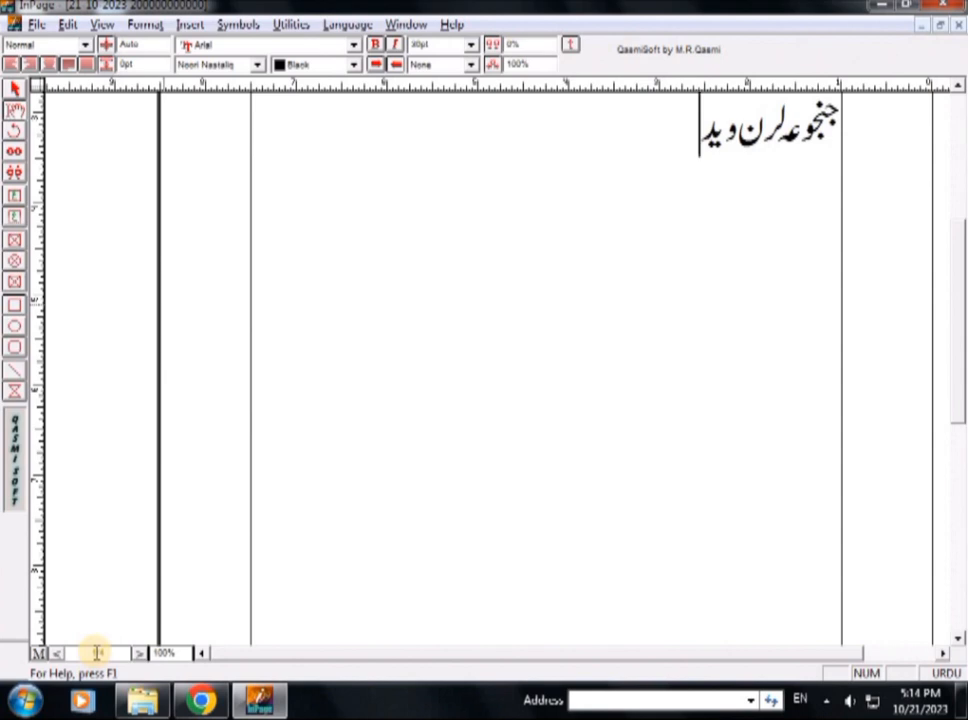
pyautogui.hotkey('shift', 'pagedown')
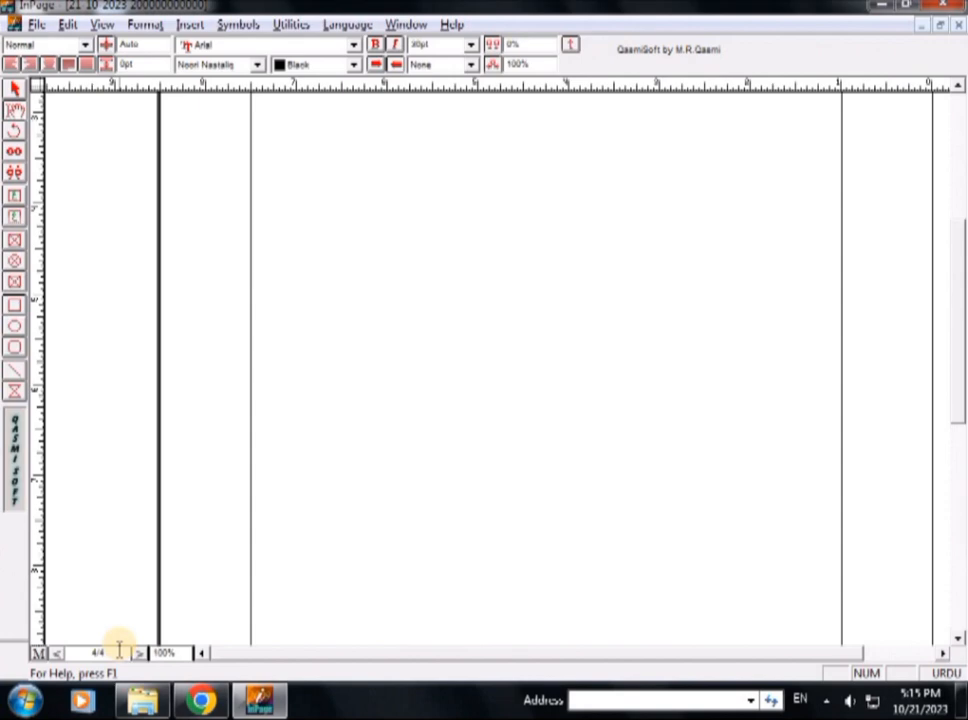
pyautogui.hotkey('alt', 'Delete')
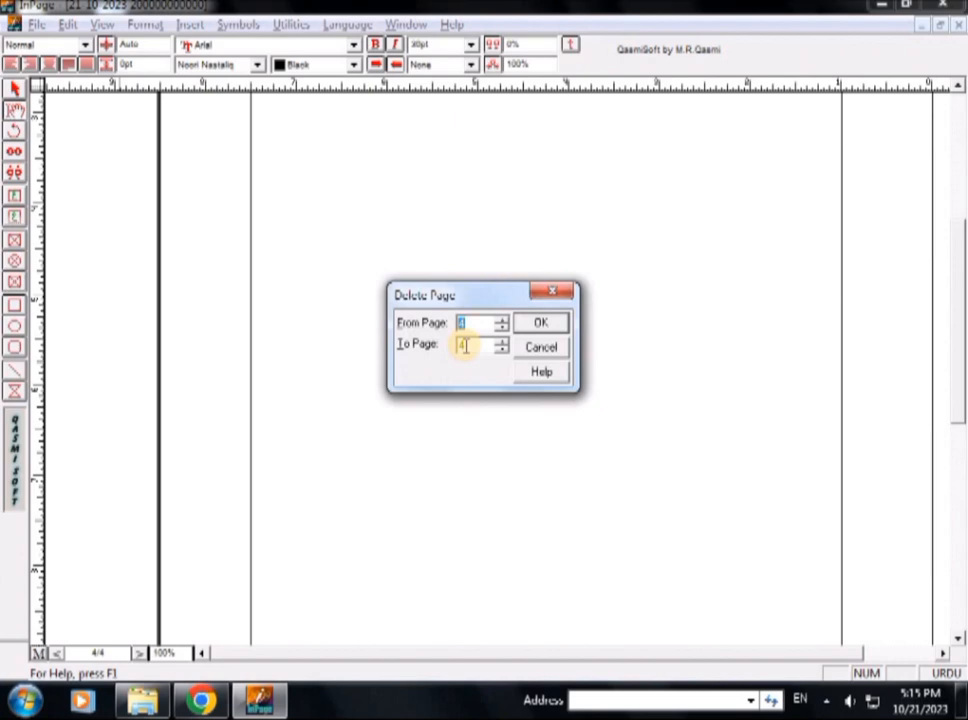
# Delete page 4, then pages 2 to 3, leaving one page of Urdu text
pyautogui.press('Return')
pyautogui.press('Return')
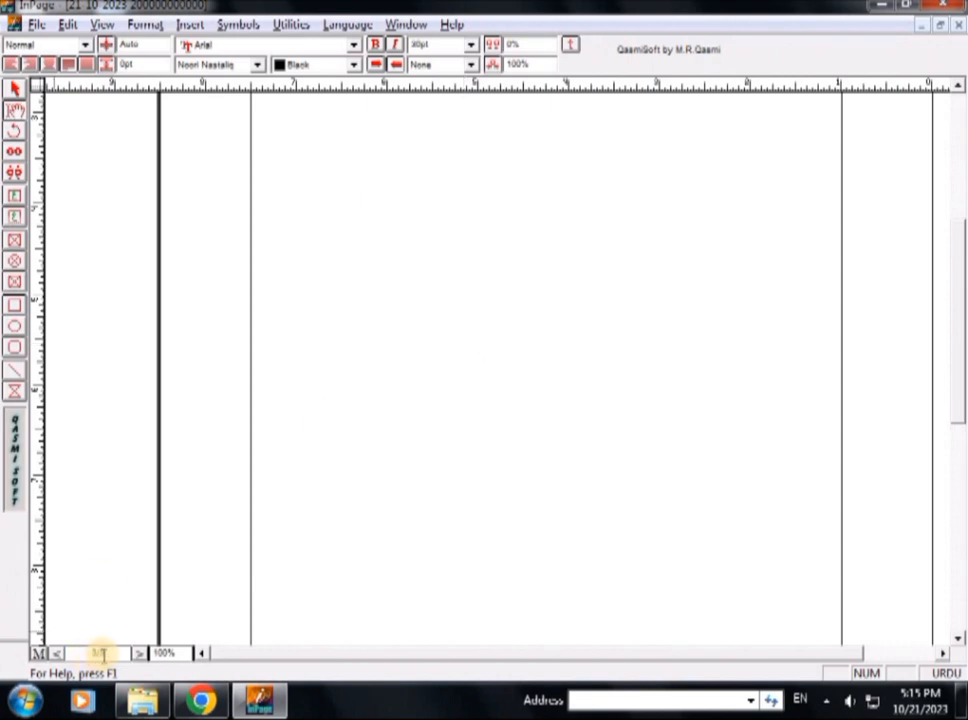
pyautogui.hotkey('ctrl', 'Delete')
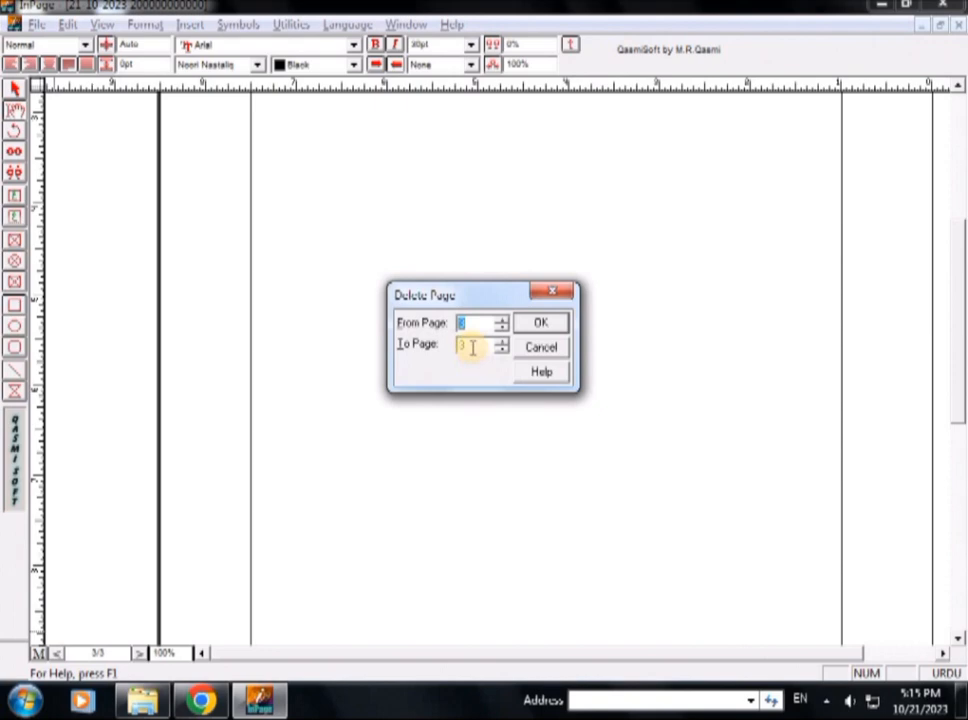
pyautogui.write('2')
pyautogui.doubleClick(477, 323)
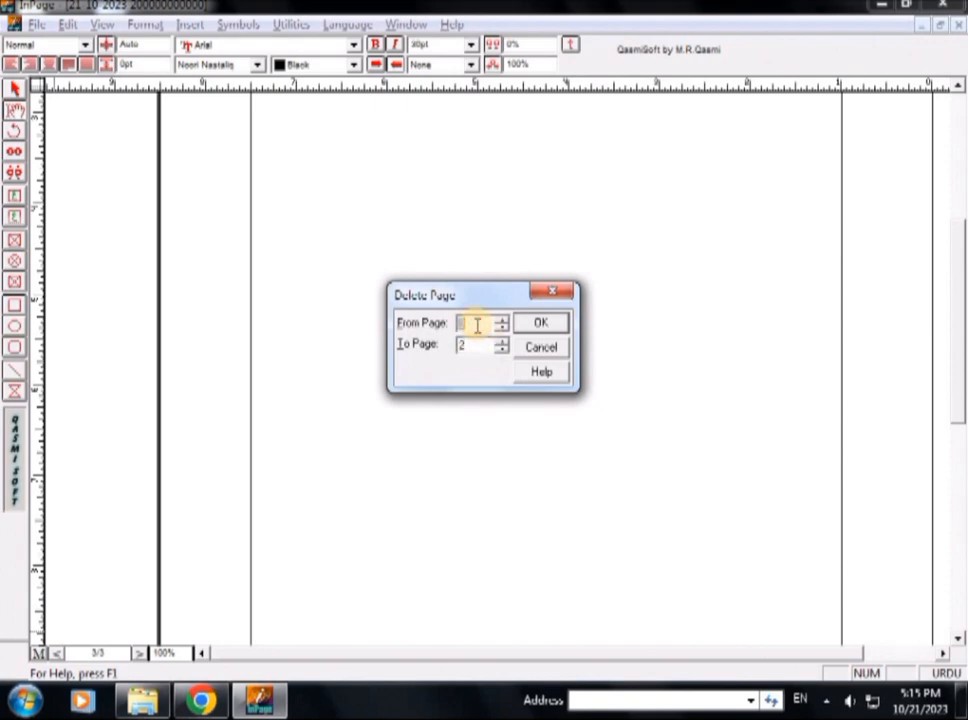
pyautogui.write('2')
pyautogui.doubleClick(477, 346)
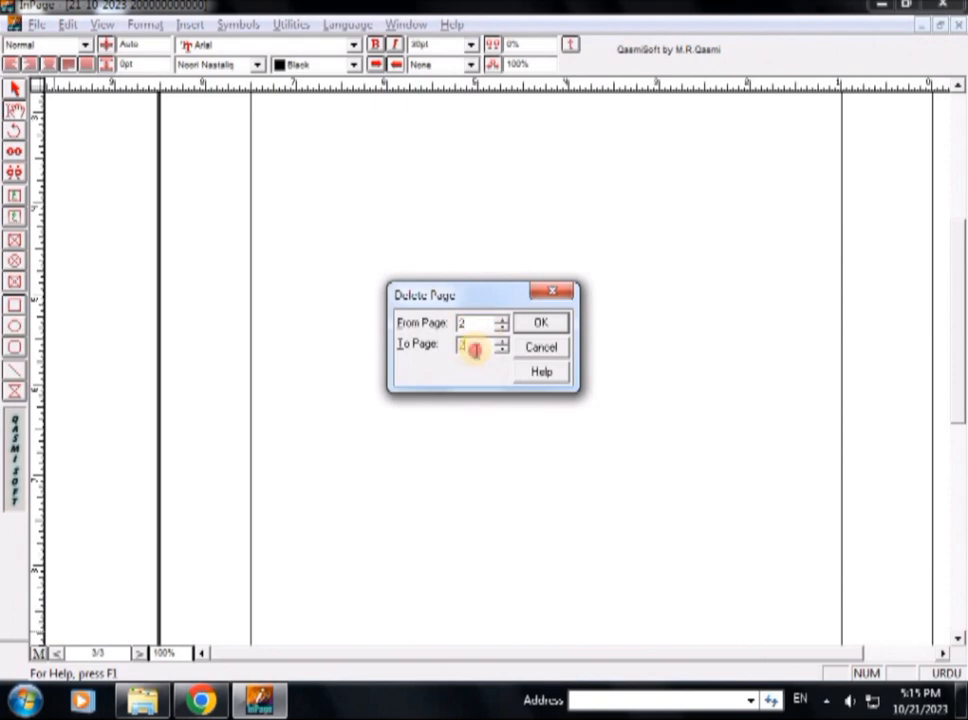
pyautogui.doubleClick(476, 348)
pyautogui.press('Return')
pyautogui.press('Return')
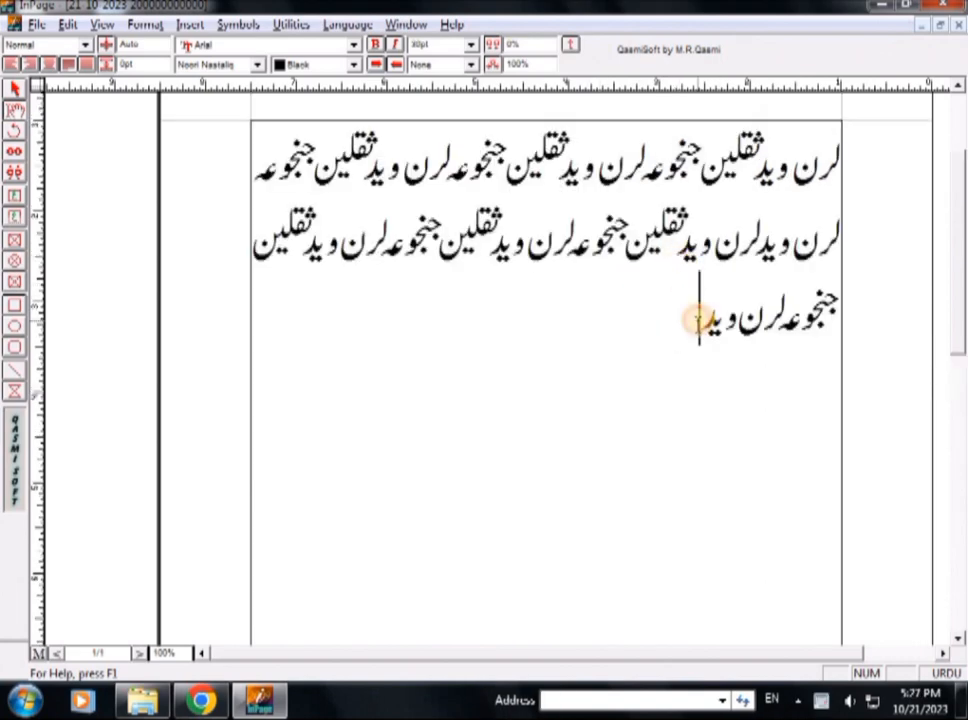
# Select all the Urdu text, apply Italic from the toolbar, then reselect all
pyautogui.hotkey('ctrl', 'a')
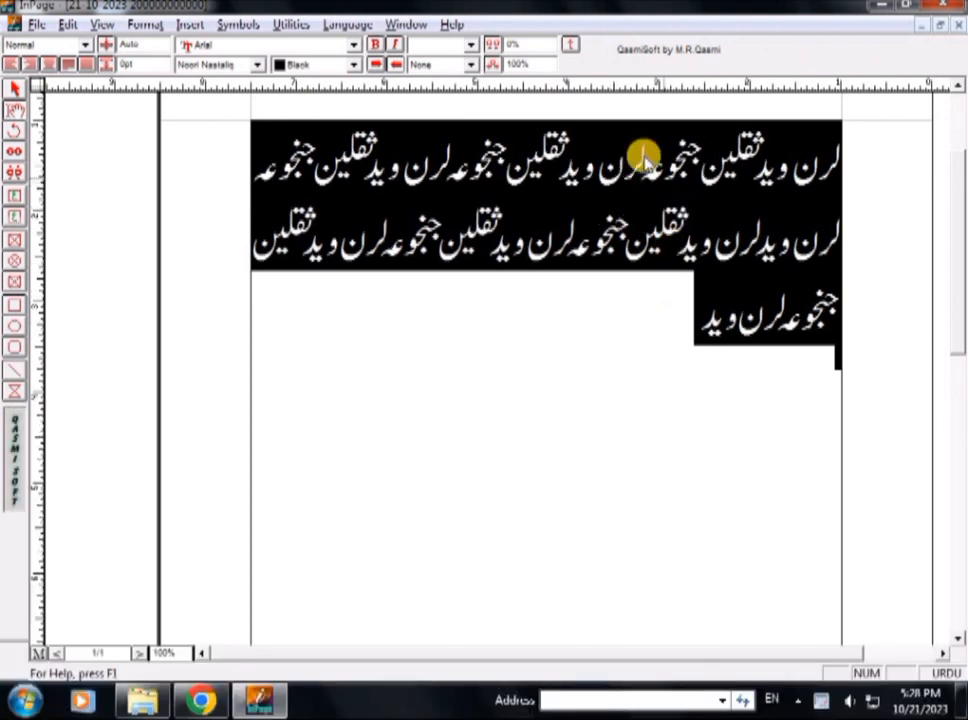
pyautogui.click(396, 48)
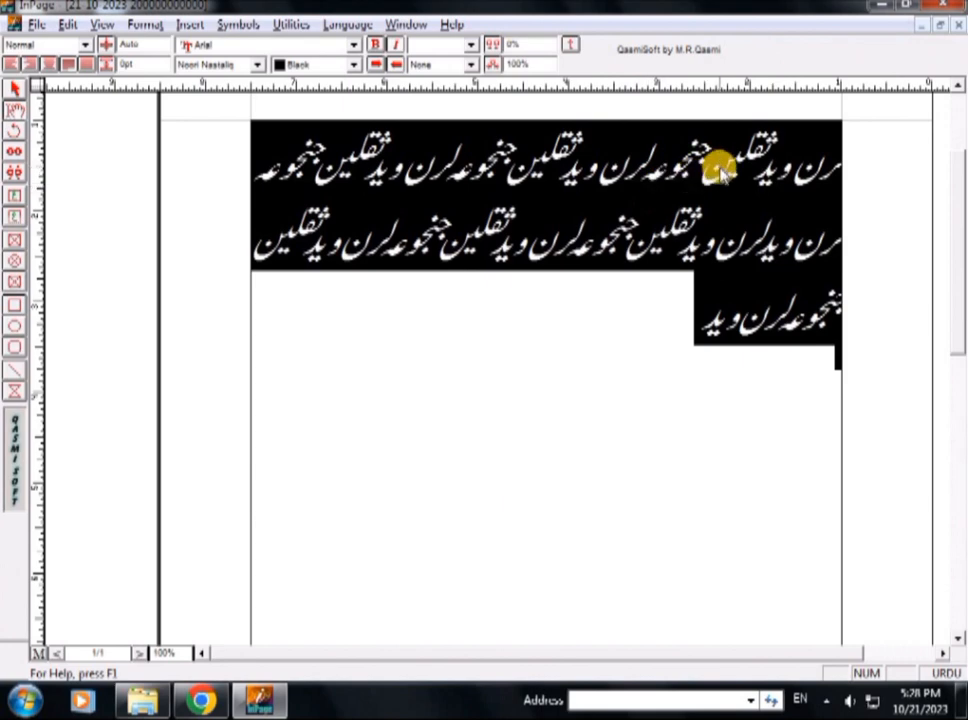
pyautogui.tripleClick(820, 168)
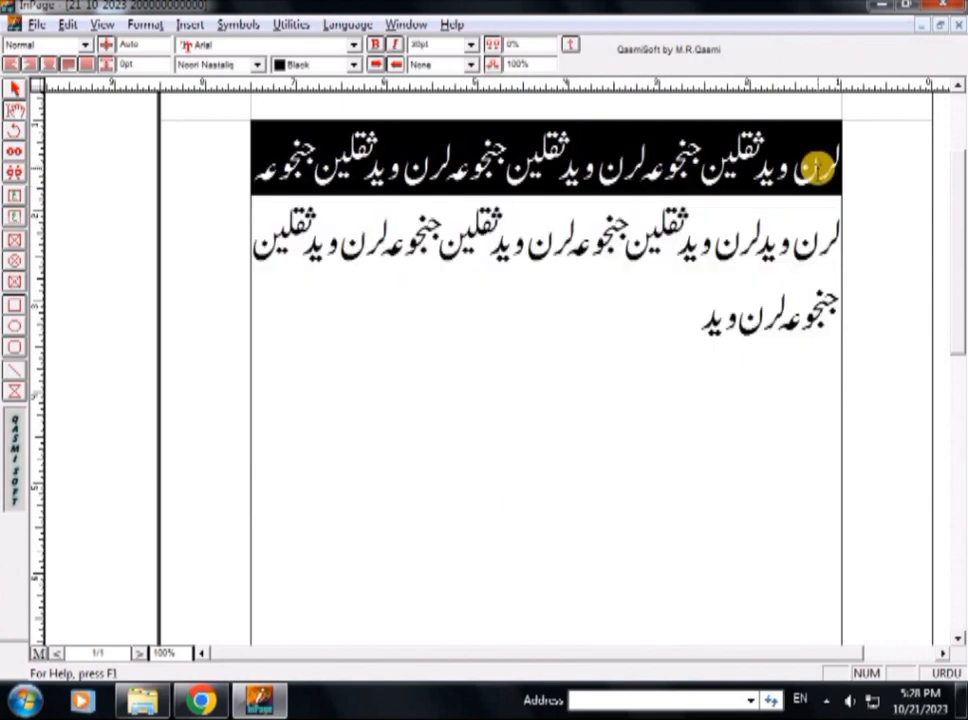
pyautogui.hotkey('ctrl', 'a')
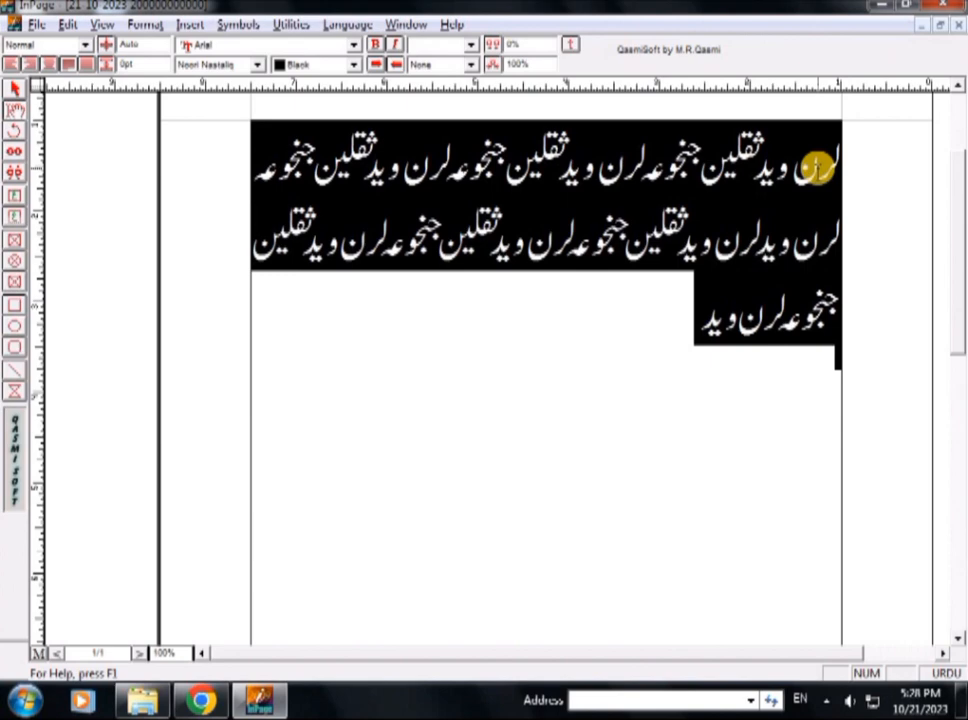
# From the toolbar size list, apply 60pt, then 24pt, and finally 36pt to the text
pyautogui.click(470, 46)
pyautogui.click(423, 157)
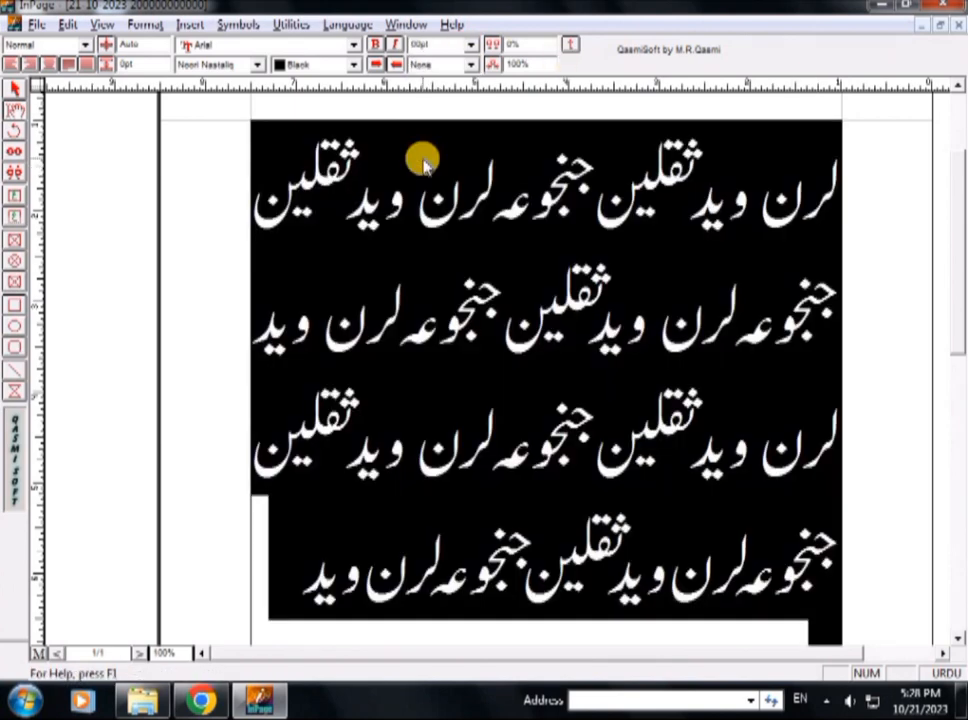
pyautogui.click(470, 46)
pyautogui.click(436, 118)
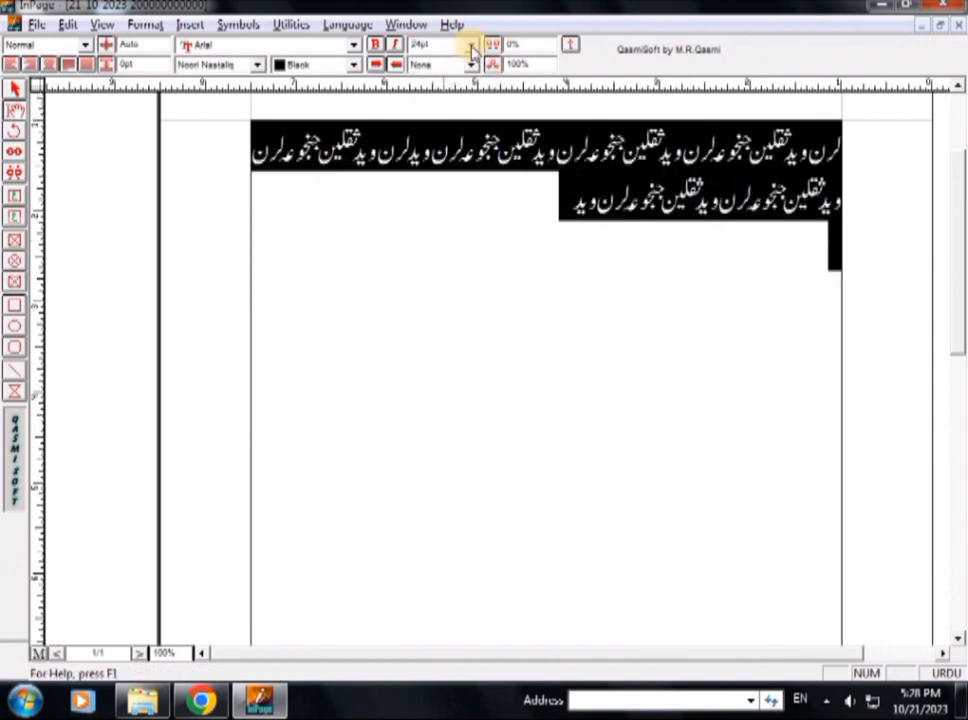
pyautogui.click(470, 46)
pyautogui.click(424, 129)
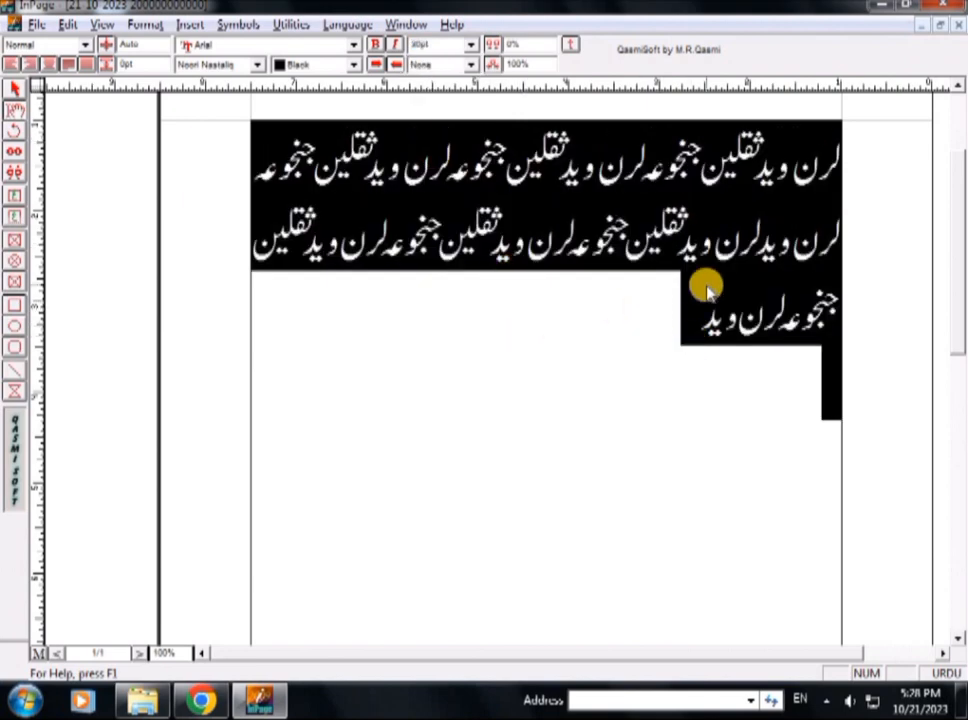
# Shrink the Urdu text size step by step through 18pt down to a tiny strip
pyautogui.hotkey('ctrl', 'F7')
pyautogui.hotkey('ctrl', 'F7')
pyautogui.hotkey('ctrl', 'F7')
pyautogui.hotkey('ctrl', 'F7')
pyautogui.hotkey('ctrl', 'F7')
pyautogui.hotkey('ctrl', 'F7')
pyautogui.hotkey('ctrl', 'F7')
pyautogui.hotkey('ctrl', 'F7')
pyautogui.hotkey('ctrl', 'F7')
pyautogui.hotkey('ctrl', 'F7')
pyautogui.hotkey('ctrl', 'F7')
pyautogui.hotkey('ctrl', 'F7')
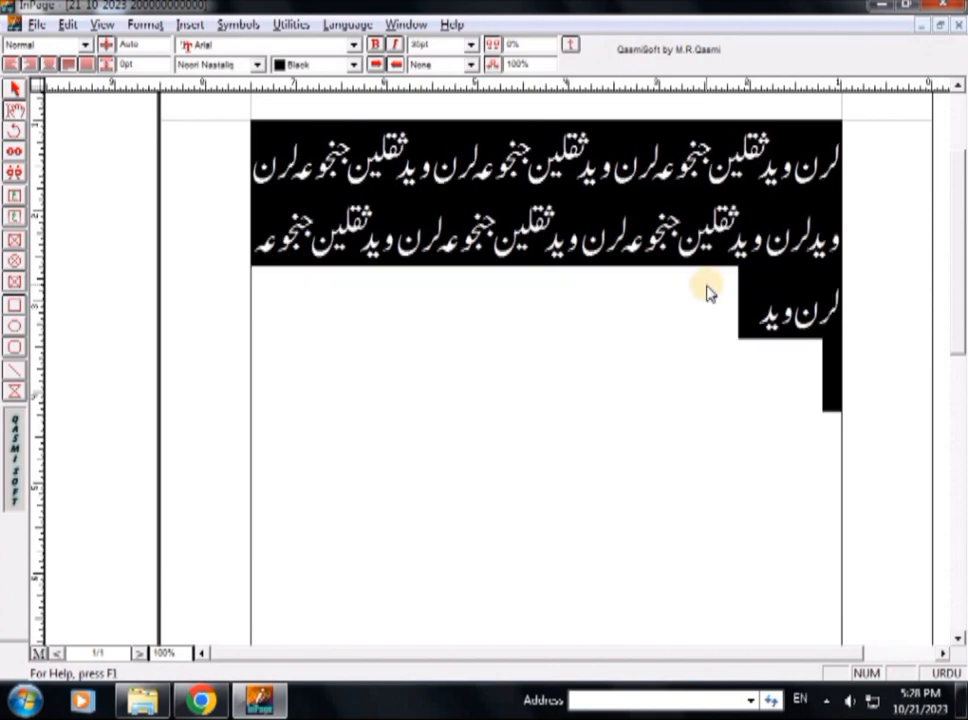
pyautogui.hotkey('ctrl', 'F9')
pyautogui.hotkey('ctrl', 'F9')
pyautogui.hotkey('ctrl', 'F9')
pyautogui.hotkey('ctrl', 'F9')
pyautogui.hotkey('ctrl', 'F9')
pyautogui.hotkey('ctrl', 'F9')
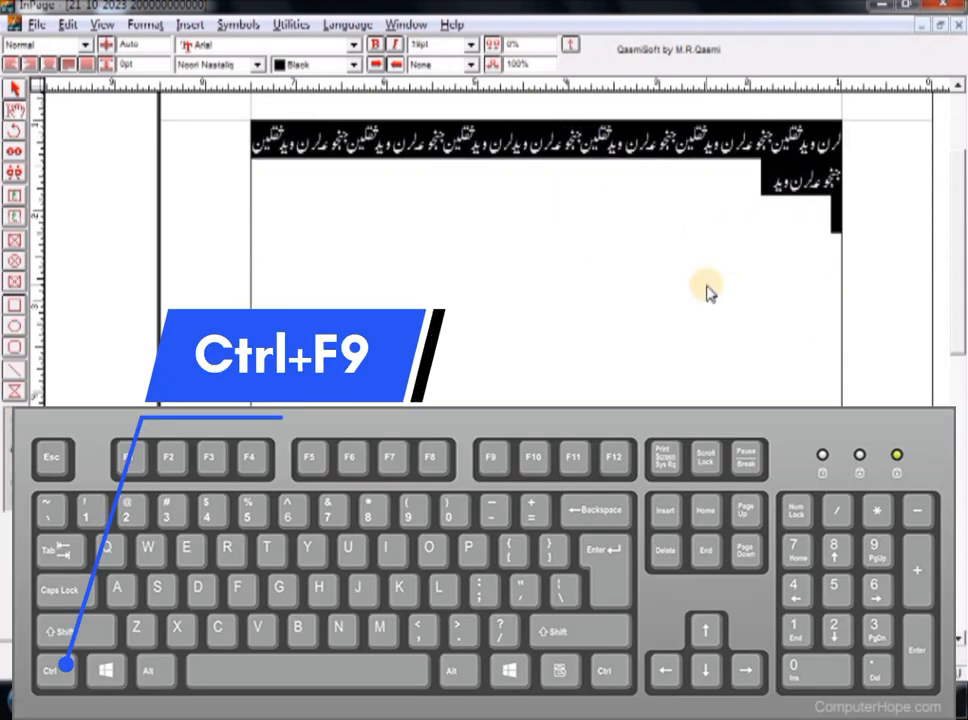
pyautogui.hotkey('ctrl', 'F9')
pyautogui.hotkey('ctrl', 'F9')
pyautogui.hotkey('ctrl', 'F9')
pyautogui.hotkey('ctrl', 'F9')
pyautogui.hotkey('ctrl', 'F9')
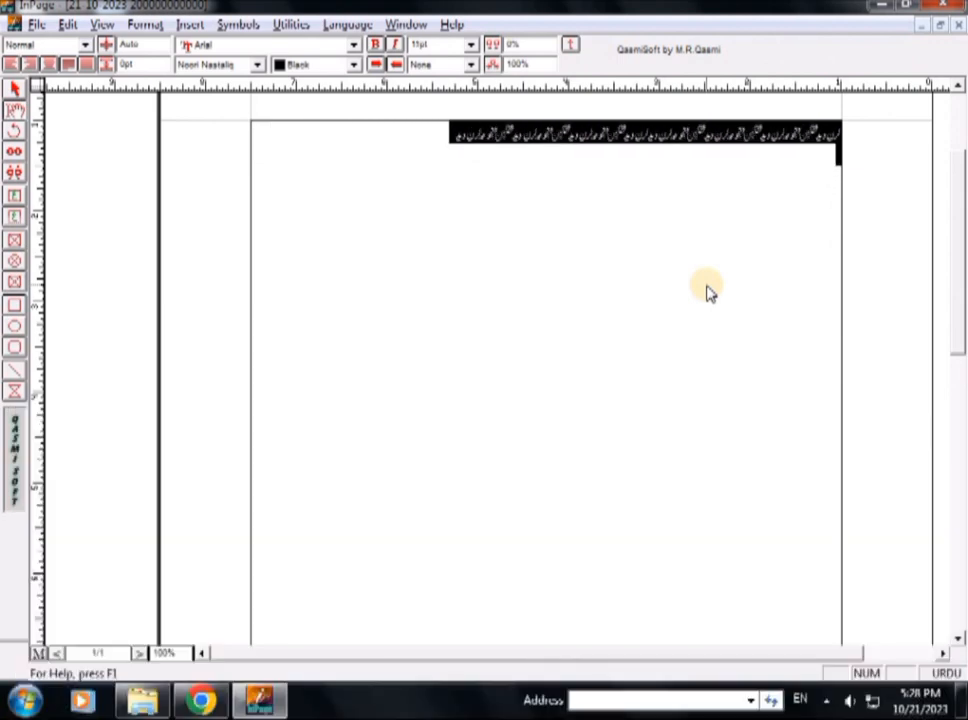
pyautogui.hotkey('ctrl', 'F9')
pyautogui.hotkey('ctrl', 'F9')
pyautogui.hotkey('ctrl', 'F9')
pyautogui.hotkey('ctrl', 'F9')
pyautogui.hotkey('ctrl', 'F9')
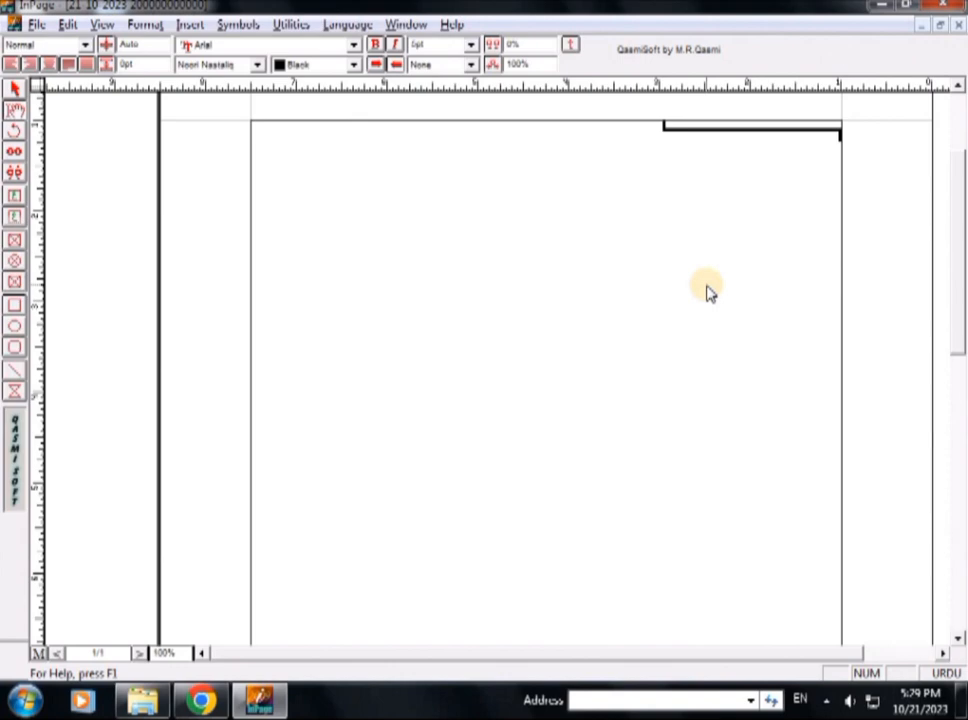
# Select all and enlarge the text step by step, then shrink it so it reflows to fewer lines
pyautogui.hotkey('ctrl', 'F10')
pyautogui.hotkey('ctrl', 'F10')
pyautogui.hotkey('ctrl', 'F10')
pyautogui.hotkey('ctrl', 'F10')
pyautogui.hotkey('ctrl', 'F10')
pyautogui.hotkey('ctrl', 'F10')
pyautogui.hotkey('ctrl', 'F10')
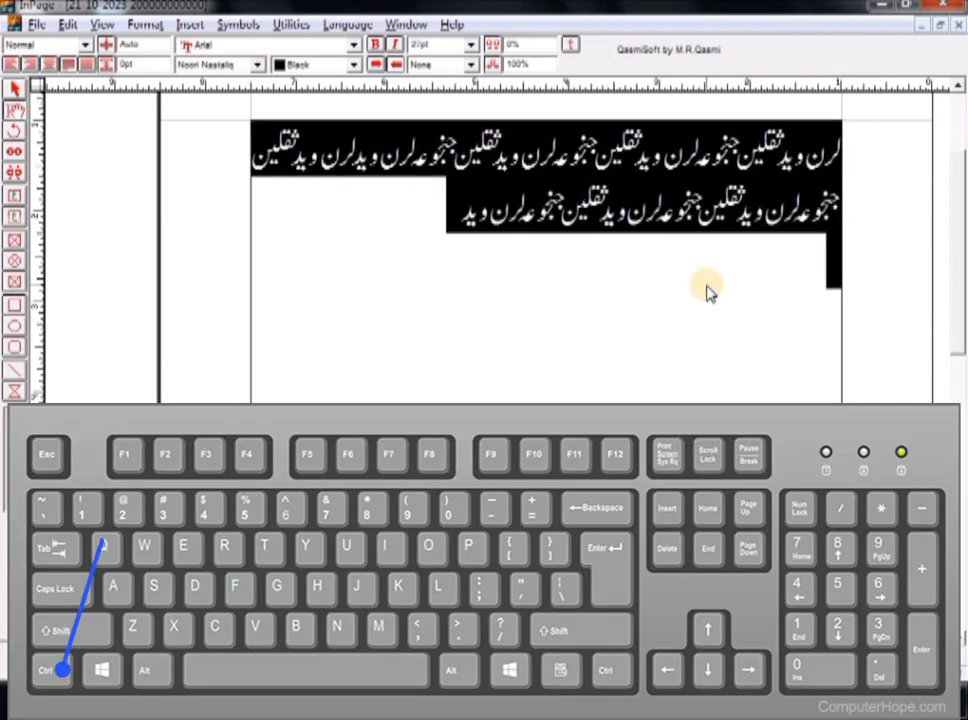
pyautogui.click(707, 291)
pyautogui.hotkey('ctrl', 'a')
pyautogui.hotkey('ctrl', 'F10')
pyautogui.hotkey('ctrl', 'F10')
pyautogui.hotkey('ctrl', 'F10')
pyautogui.hotkey('ctrl', 'F10')
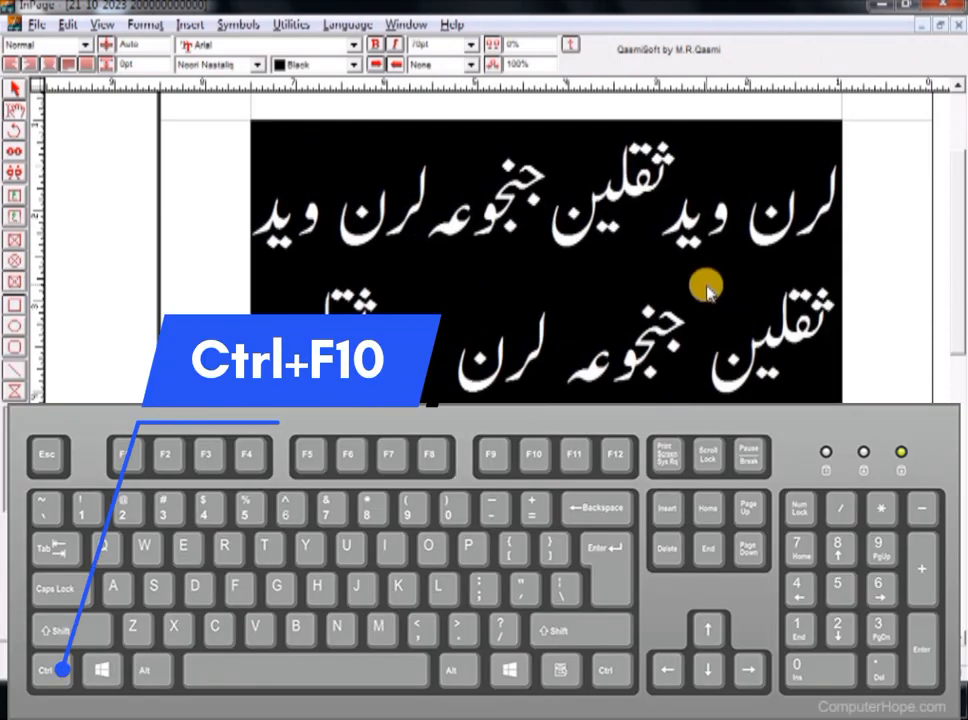
pyautogui.hotkey('ctrl', 'F10')
pyautogui.hotkey('ctrl', 'F10')
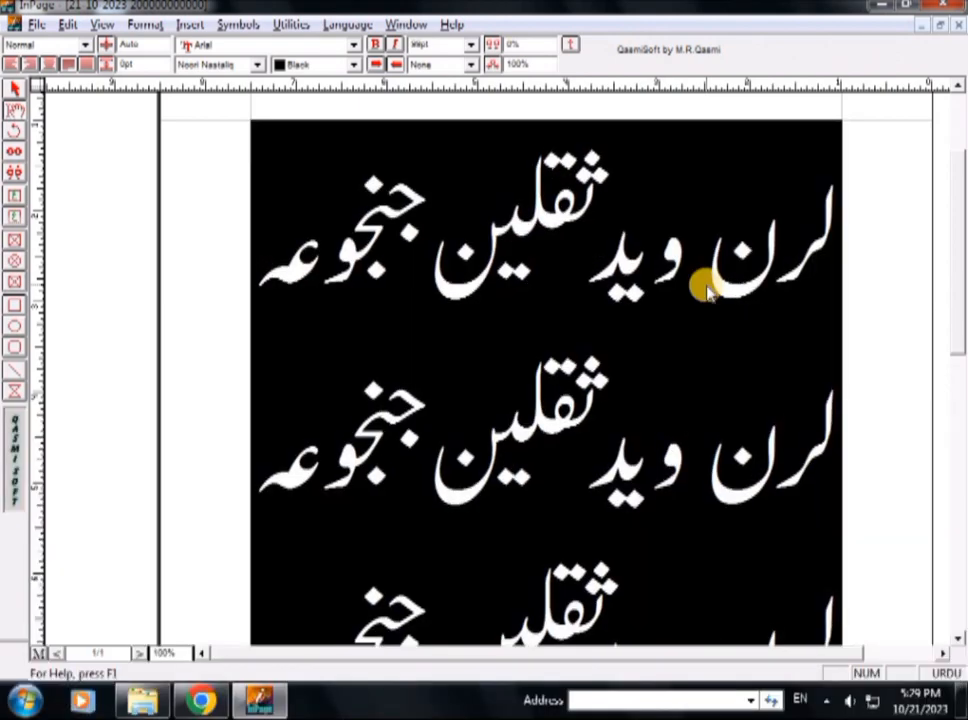
pyautogui.hotkey('ctrl', 'F9')
pyautogui.hotkey('ctrl', 'F9')
pyautogui.hotkey('ctrl', 'F9')
pyautogui.hotkey('ctrl', 'F9')
pyautogui.hotkey('ctrl', 'F9')
pyautogui.hotkey('ctrl', 'F9')
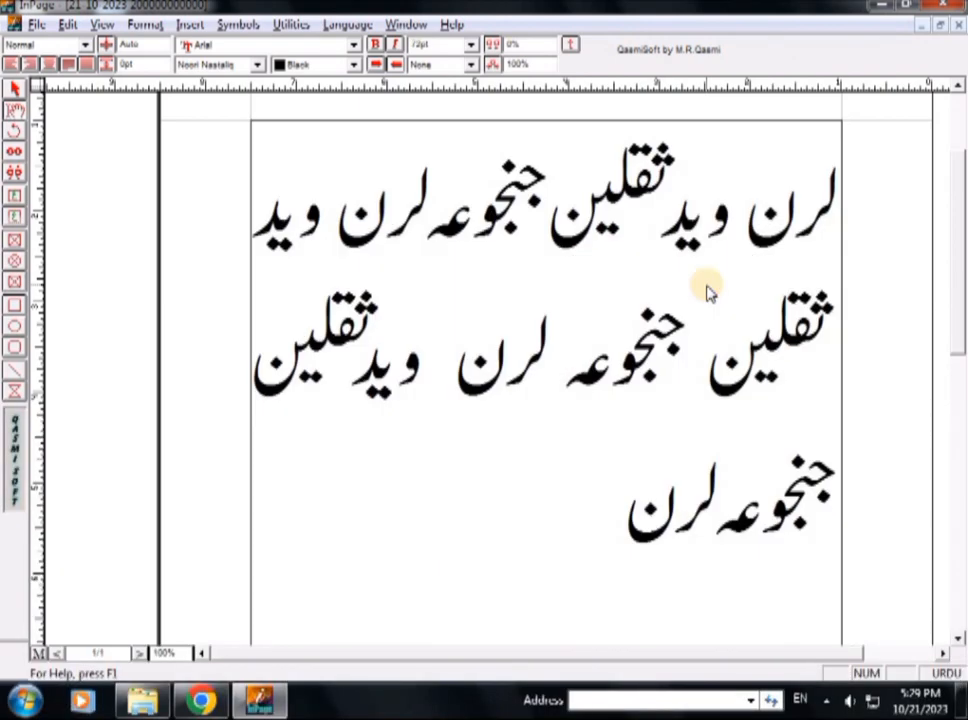
pyautogui.hotkey('ctrl', 'F9')
pyautogui.hotkey('ctrl', 'F9')
pyautogui.hotkey('ctrl', 'F9')
pyautogui.hotkey('ctrl', 'F9')
pyautogui.hotkey('ctrl', 'F9')
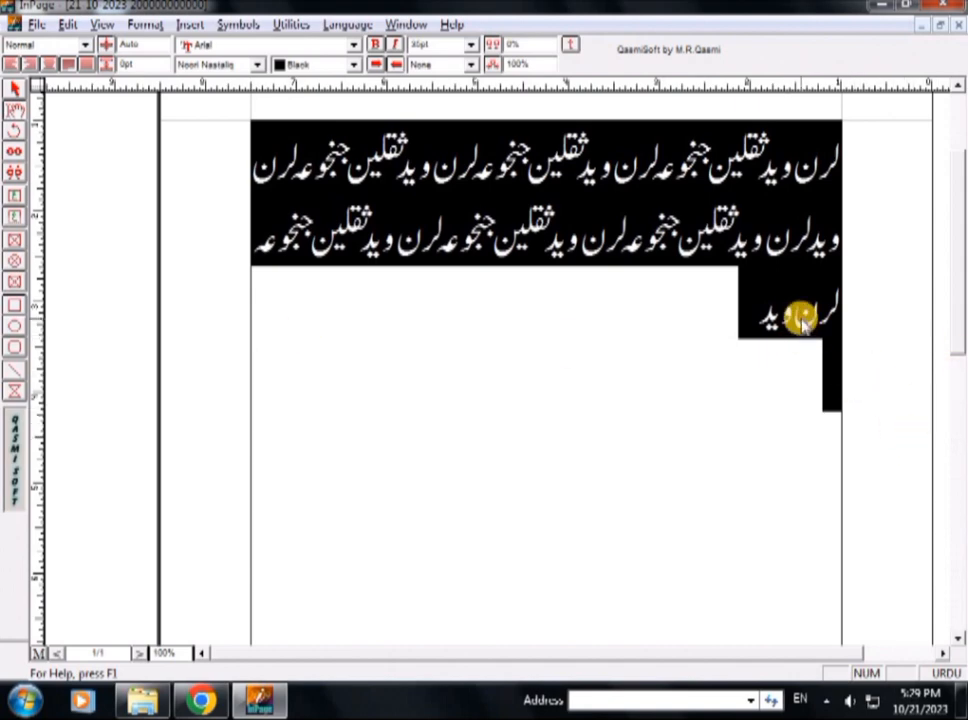
# Deselect the text, placing the insertion point in the second line
pyautogui.click(757, 218)
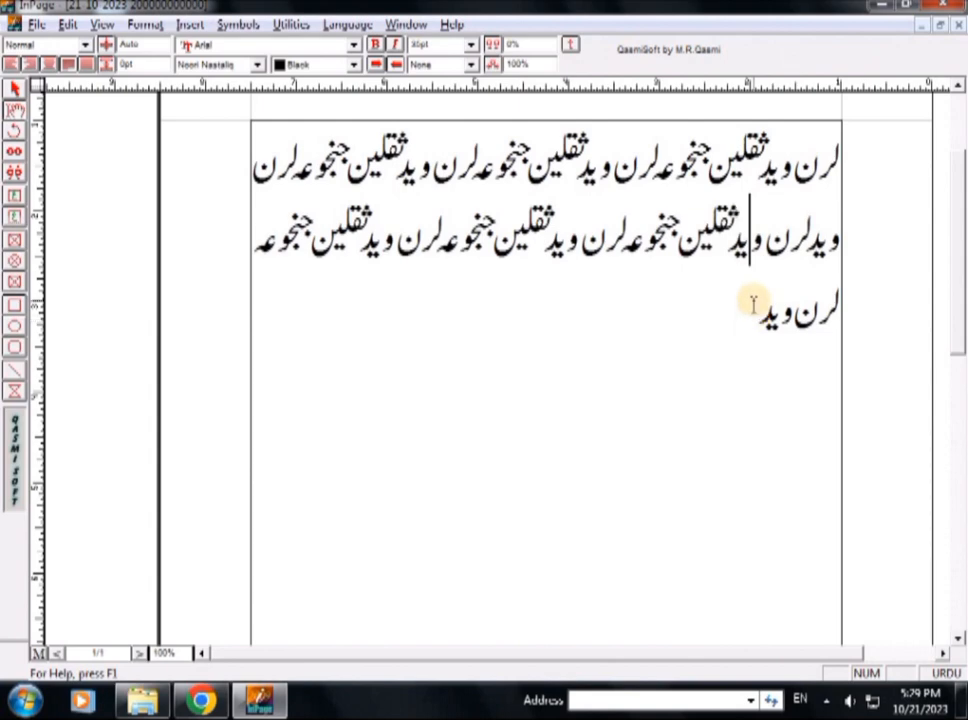
pyautogui.click(751, 250)
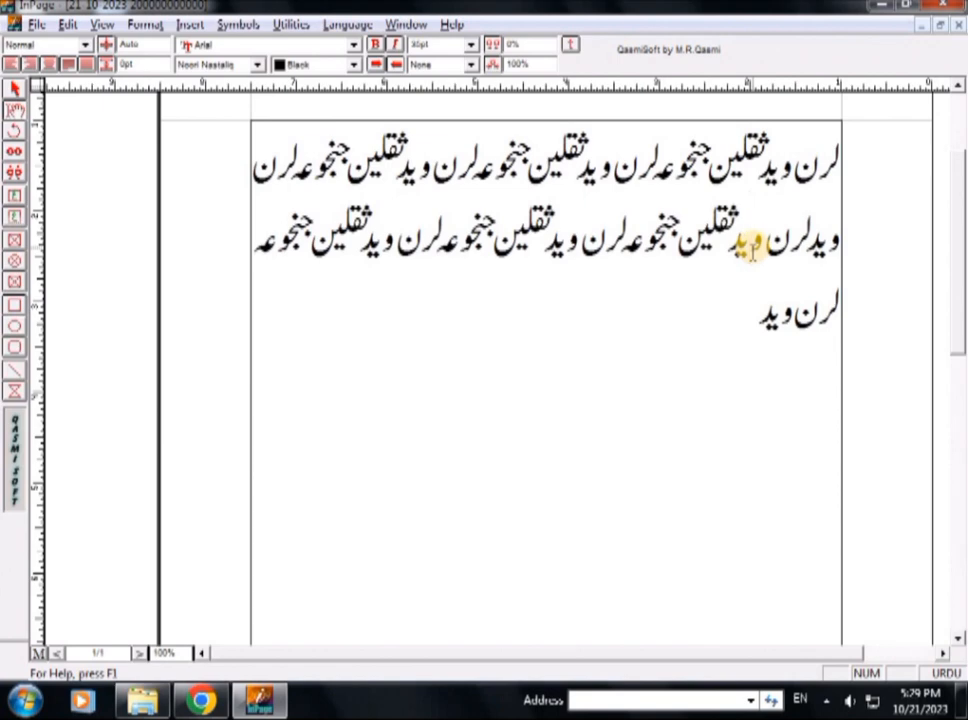
# Open the Traning 16 document from the course folder in the parent directory
pyautogui.click(31, 25)
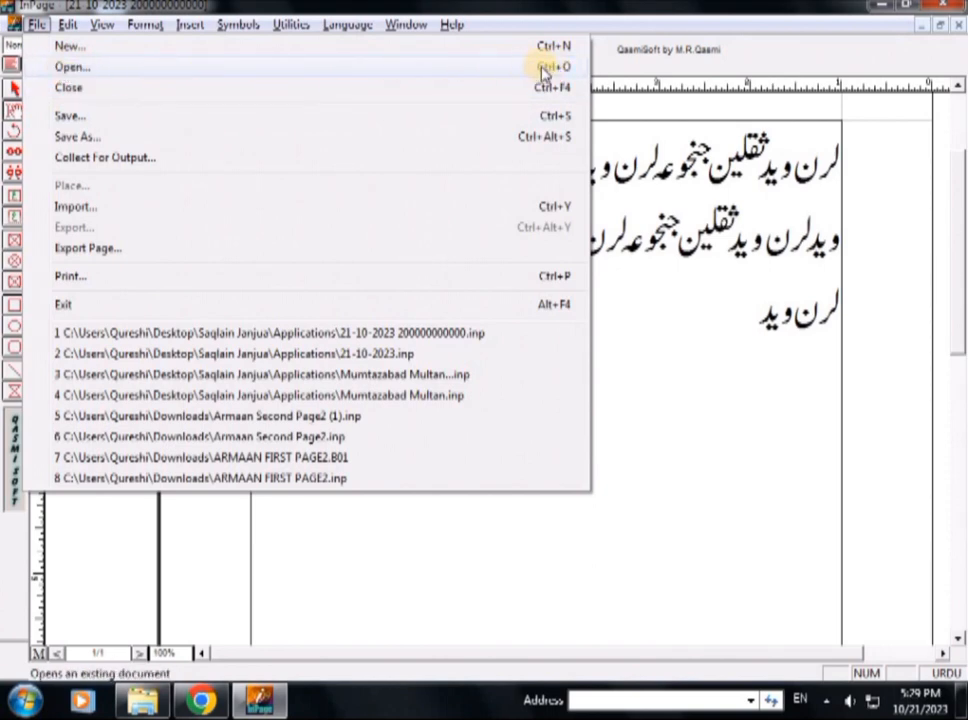
pyautogui.click(745, 303)
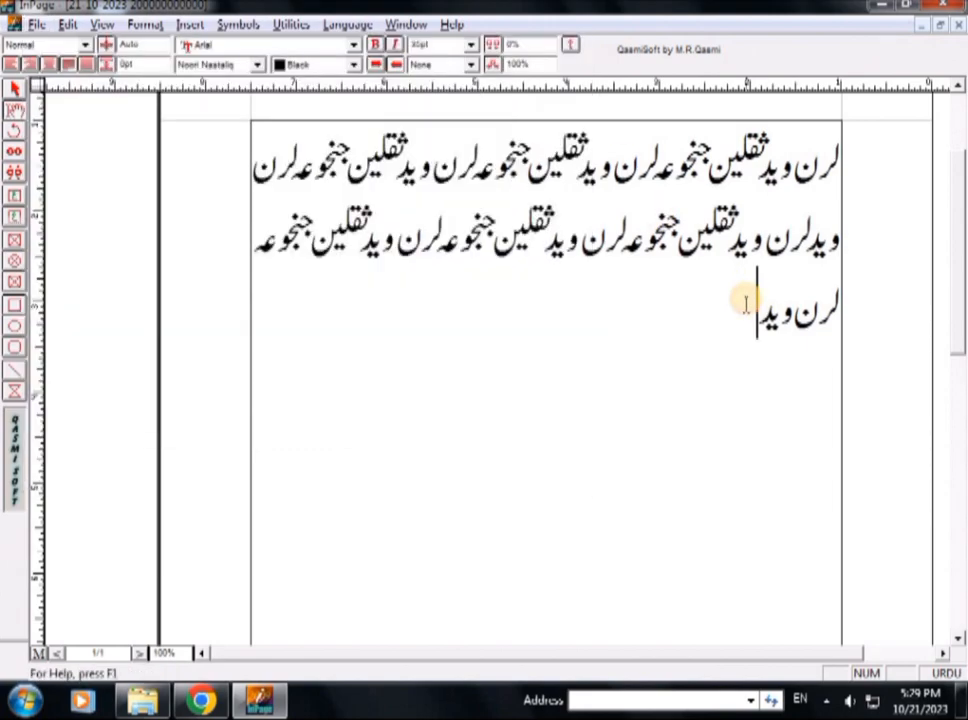
pyautogui.hotkey('ctrl', 'o')
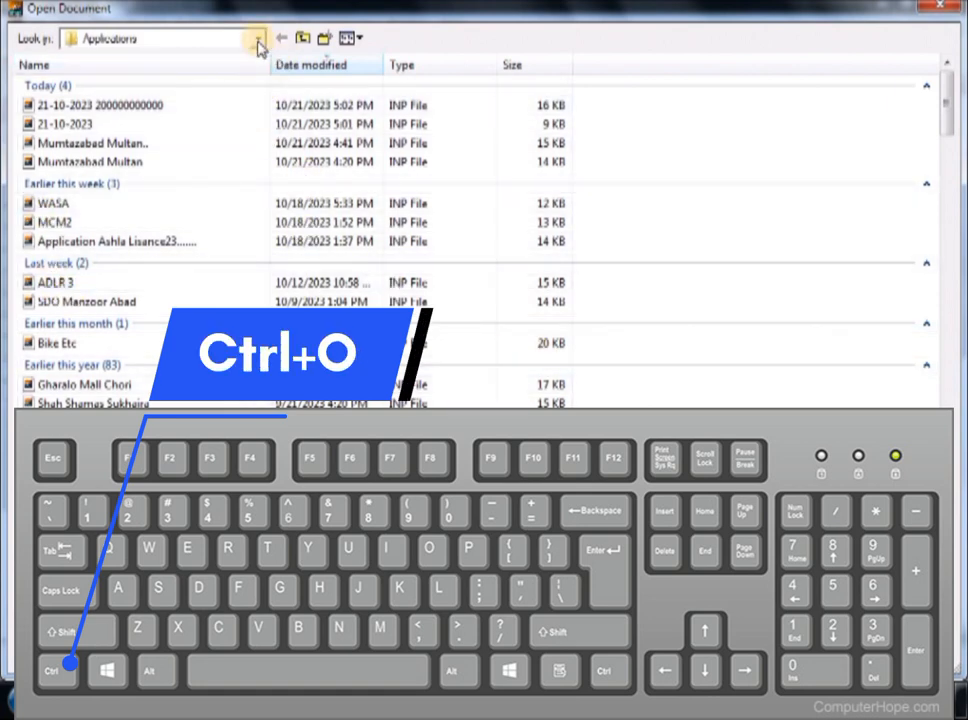
pyautogui.click(302, 38)
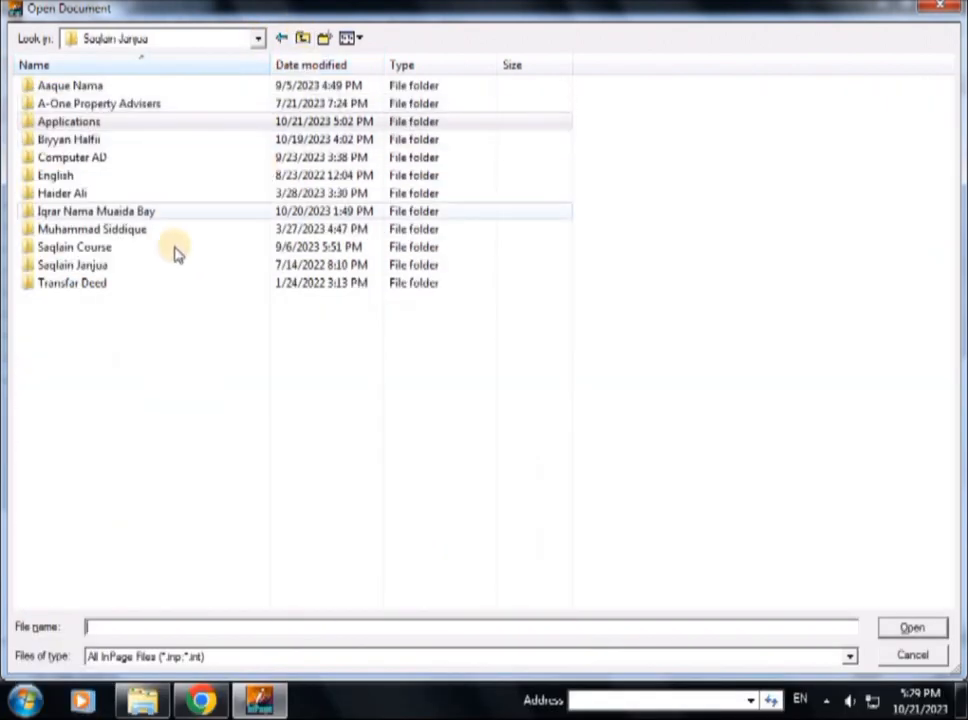
pyautogui.click(96, 250)
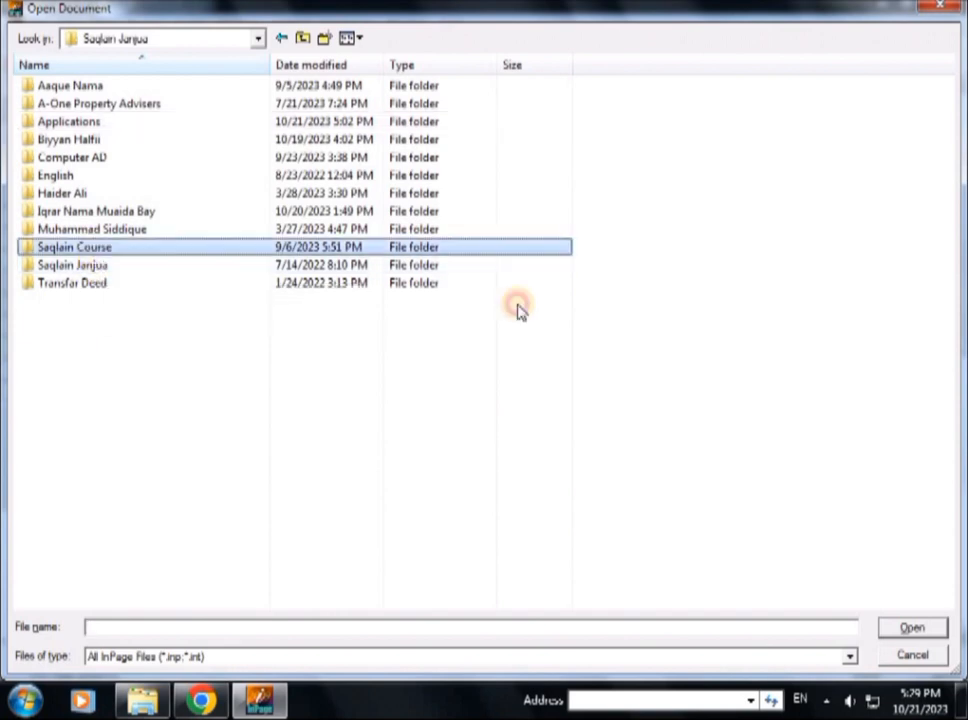
pyautogui.click(900, 629)
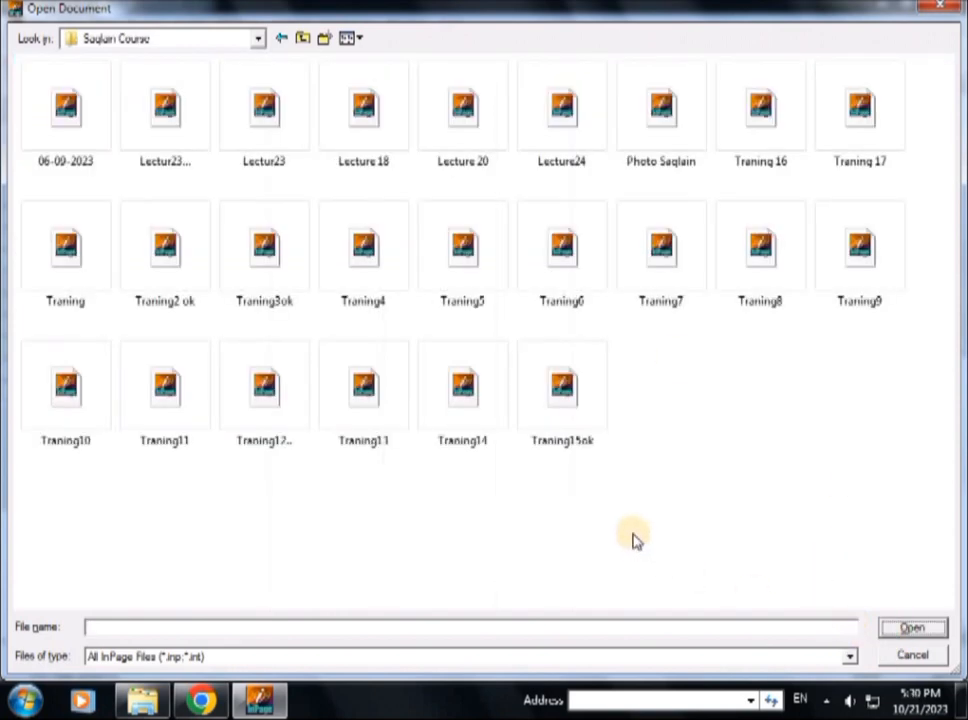
pyautogui.click(772, 148)
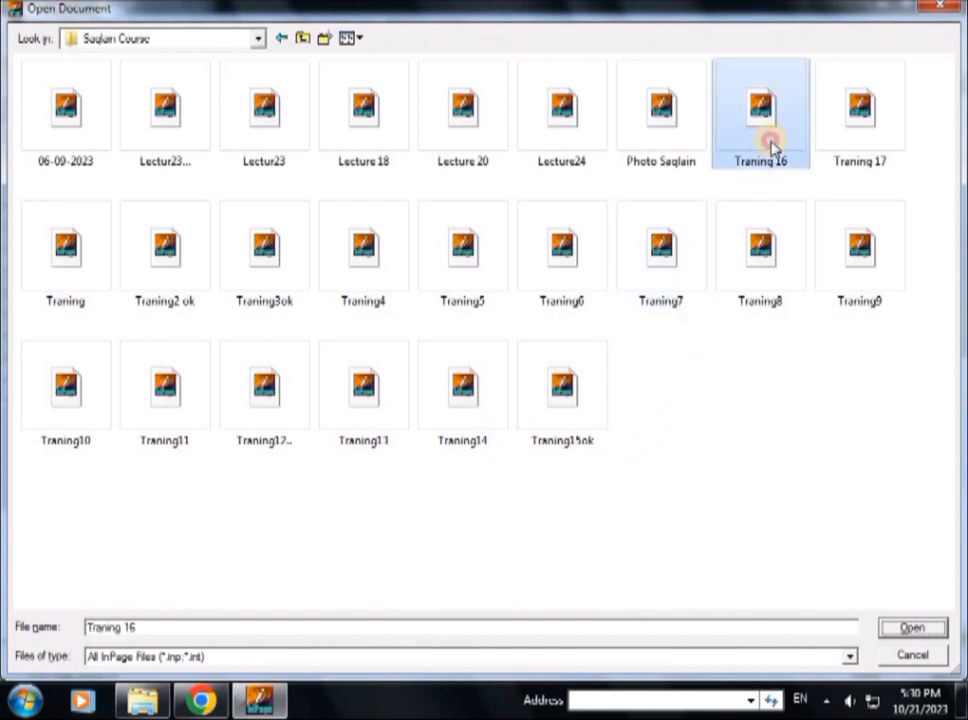
pyautogui.click(908, 627)
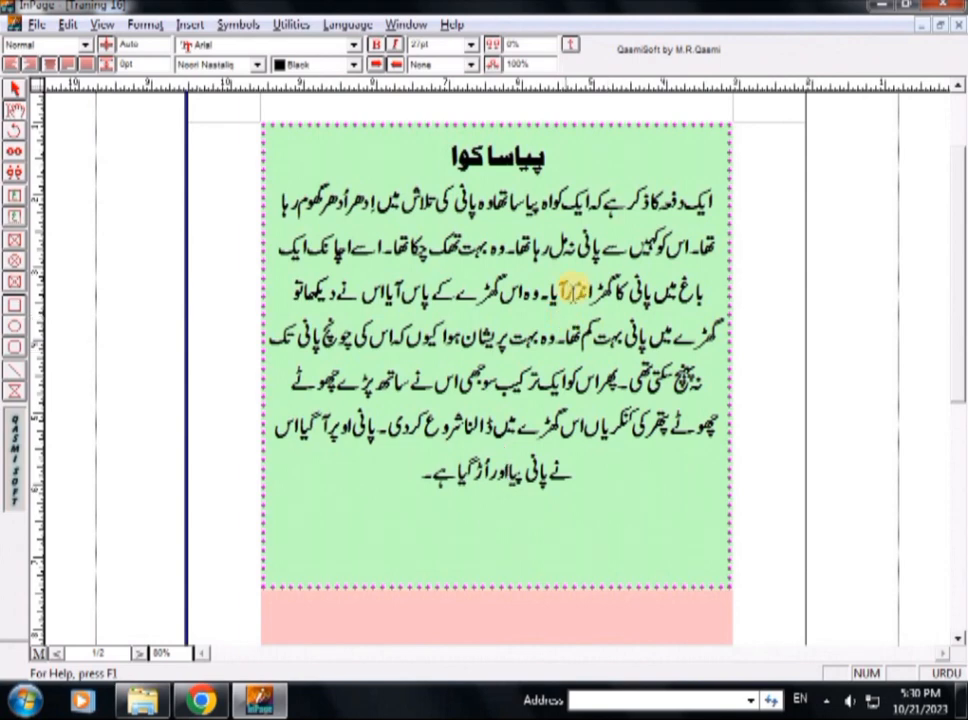
# Select the entire پیاسا کوا story and show the Window menu's list of open documents
pyautogui.doubleClick(525, 337)
pyautogui.click(548, 200)
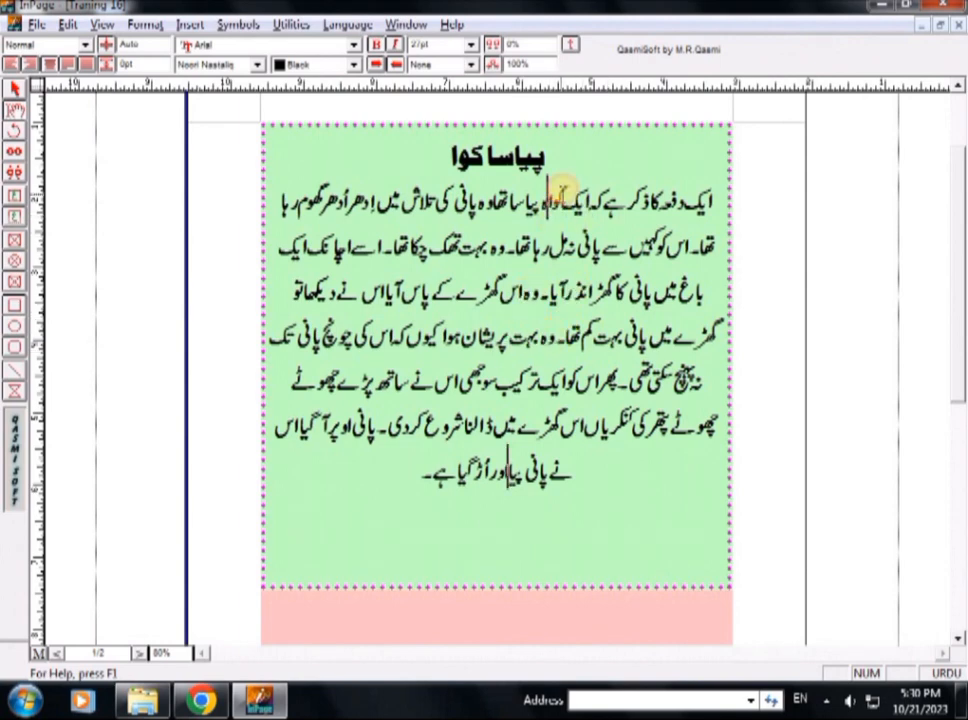
pyautogui.hotkey('ctrl', 'a')
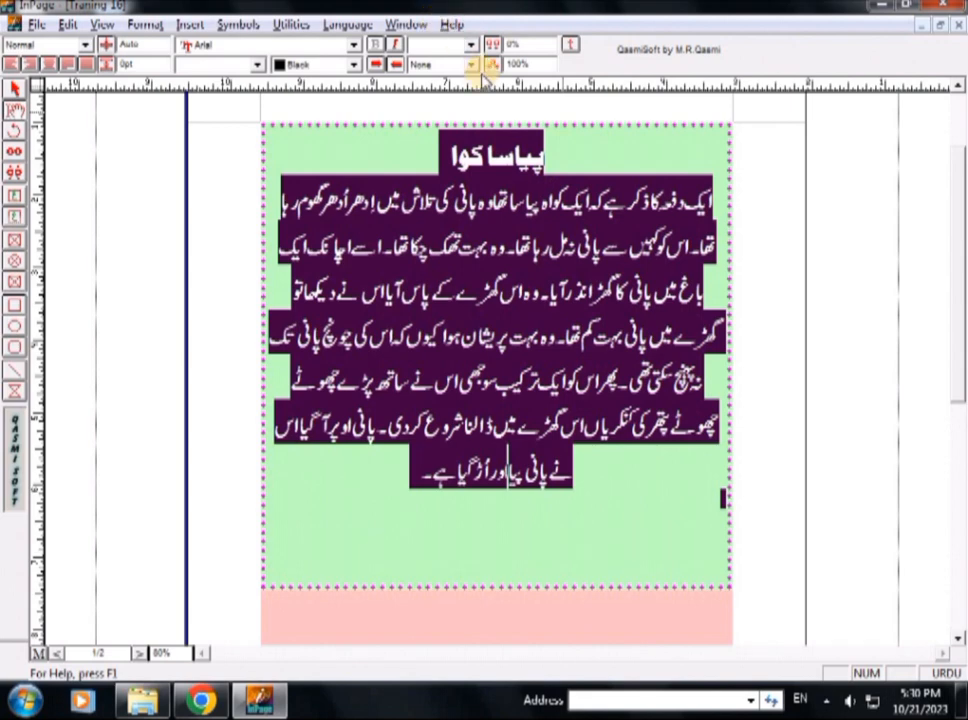
pyautogui.click(406, 25)
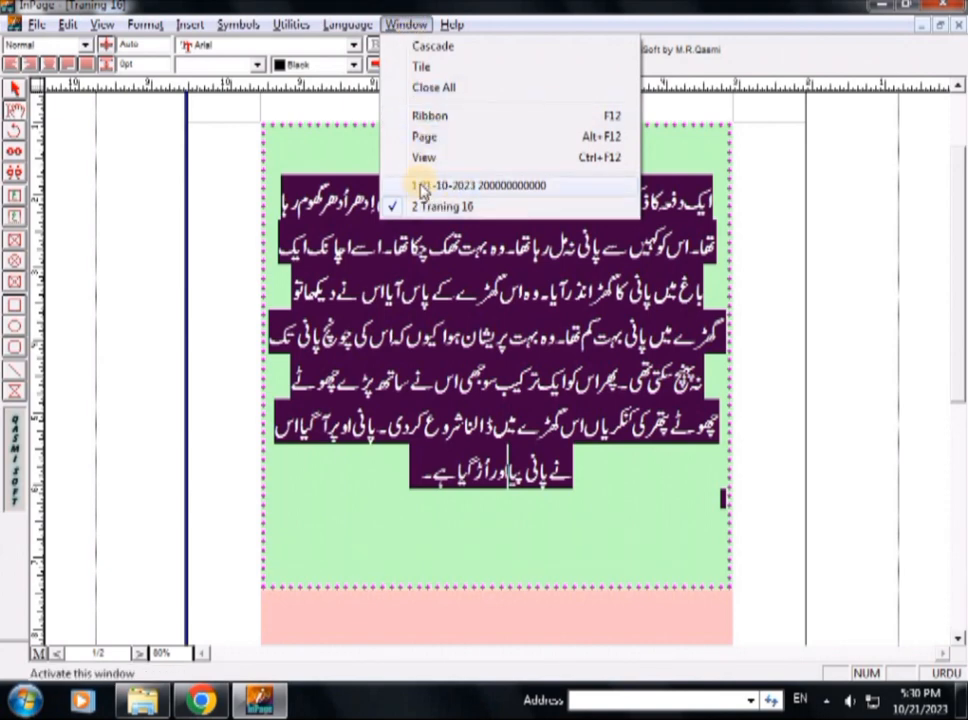
pyautogui.click(467, 186)
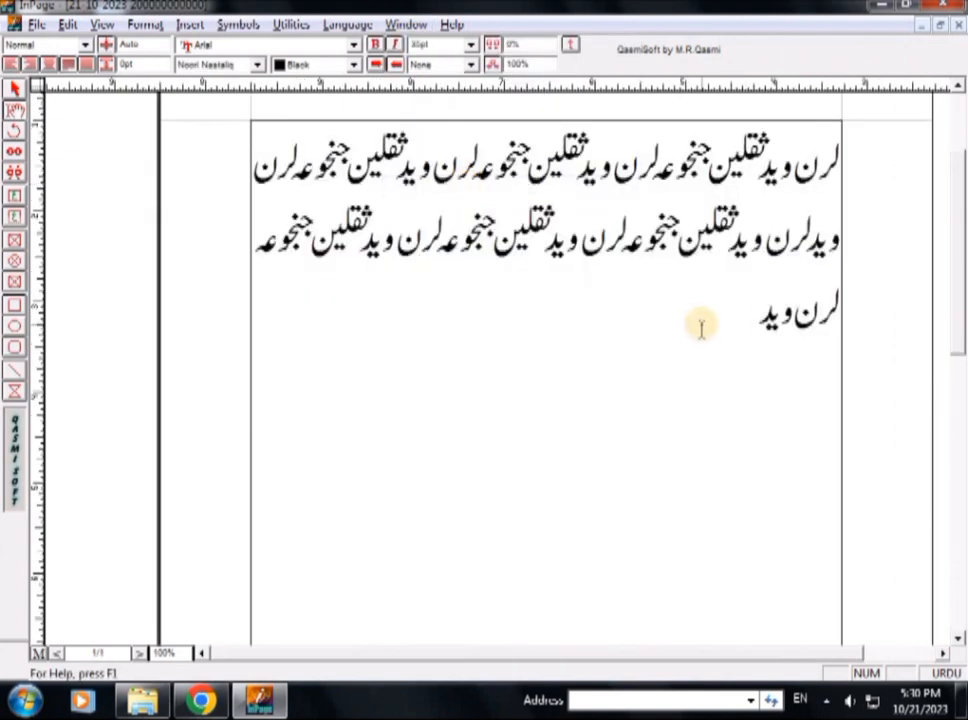
pyautogui.hotkey('ctrl', 'v')
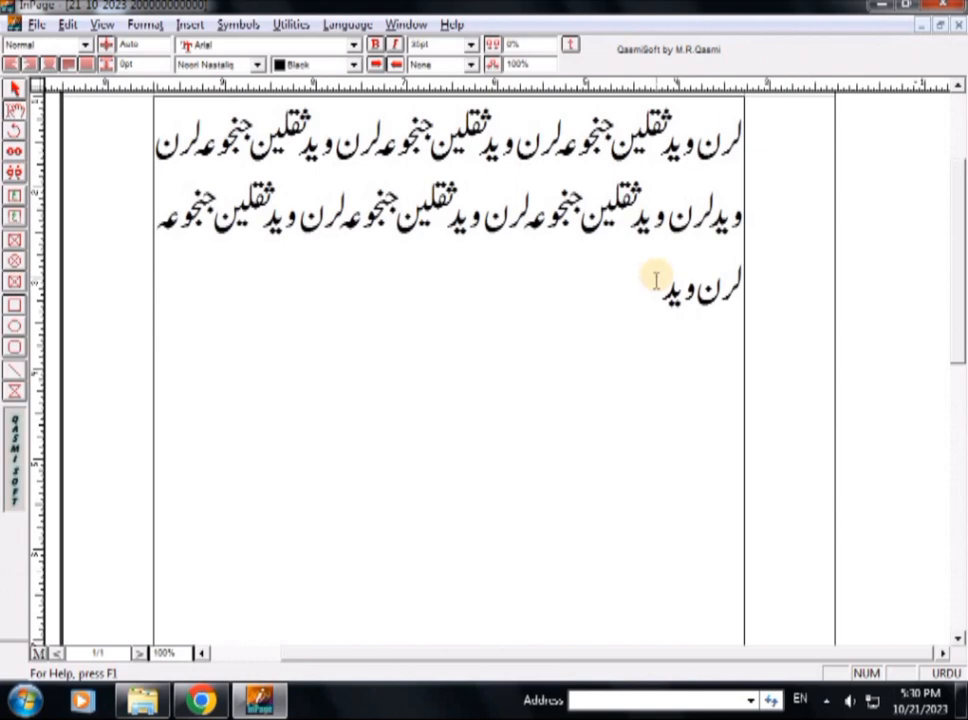
pyautogui.hotkey('shift', 'pageup')
pyautogui.hotkey('shift', 'pageup')
pyautogui.hotkey('shift', 'pageup')
pyautogui.hotkey('shift', 'pageup')
pyautogui.hotkey('shift', 'pageup')
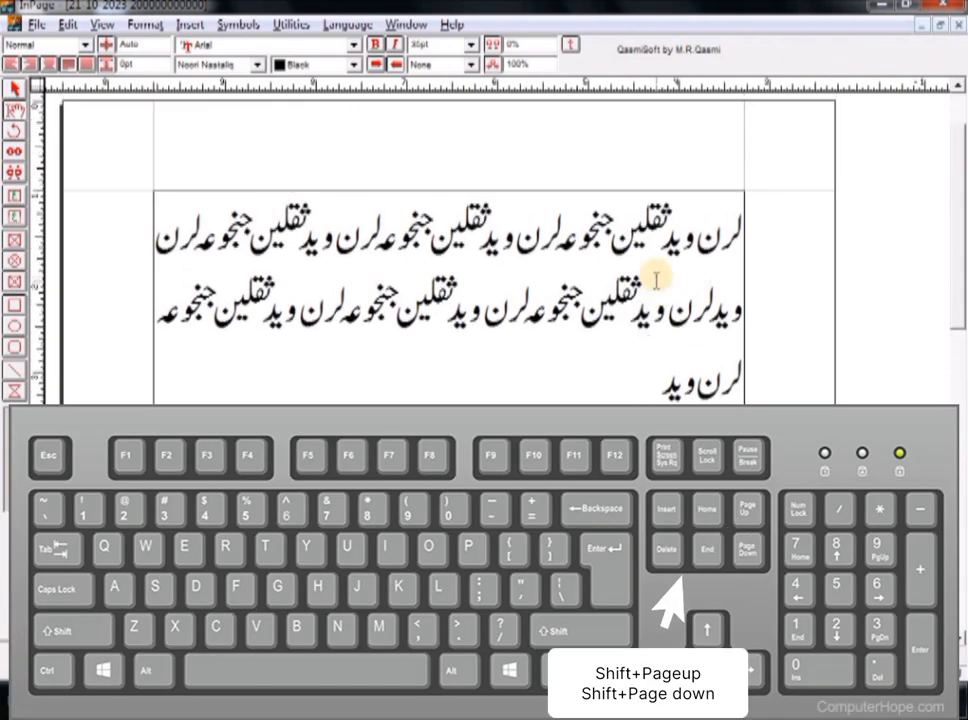
pyautogui.hotkey('shift', 'pageup')
pyautogui.hotkey('shift', 'pageup')
pyautogui.hotkey('shift', 'pageup')
pyautogui.hotkey('shift', 'pageup')
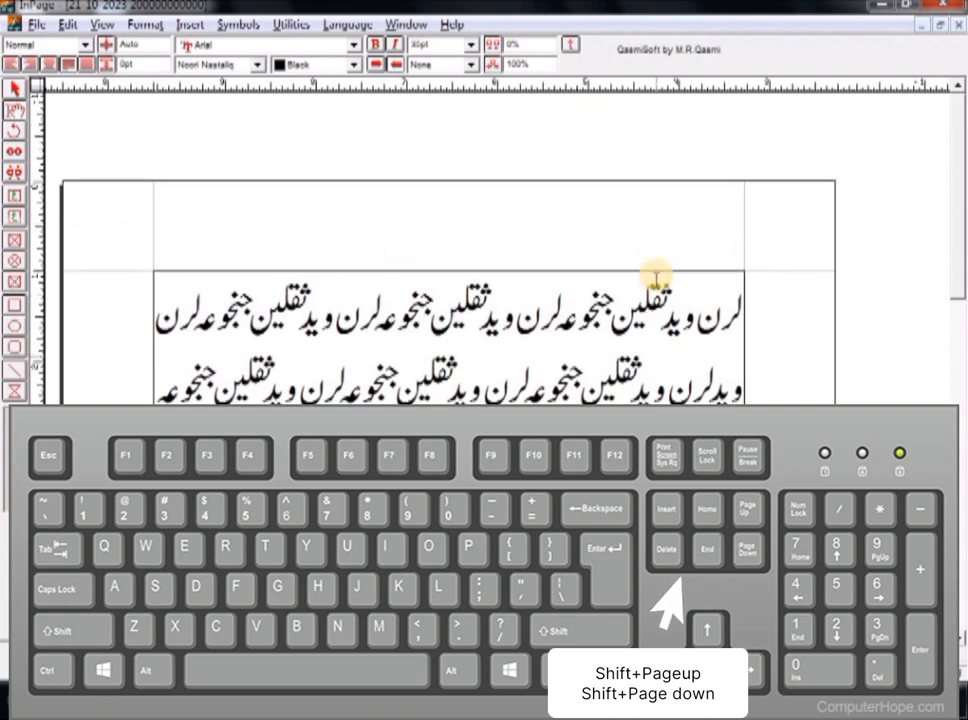
pyautogui.hotkey('shift', 'pagedown')
pyautogui.hotkey('shift', 'pagedown')
pyautogui.hotkey('shift', 'pagedown')
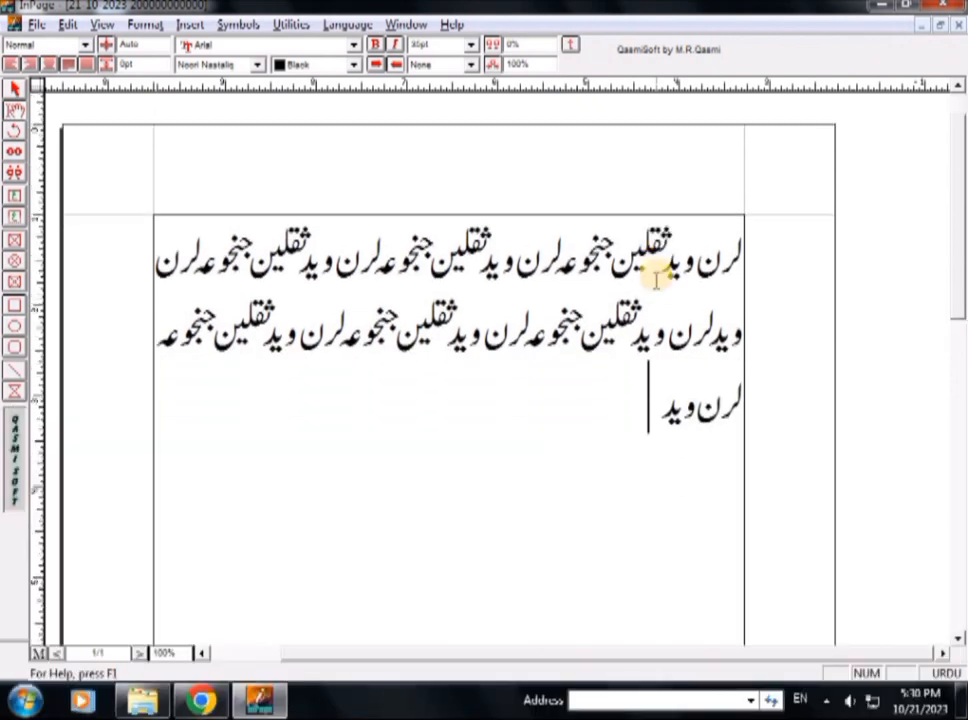
pyautogui.hotkey('shift', 'pagedown')
pyautogui.hotkey('shift', 'pagedown')
pyautogui.hotkey('shift', 'pagedown')
pyautogui.hotkey('shift', 'pagedown')
pyautogui.hotkey('shift', 'pagedown')
pyautogui.hotkey('shift', 'pagedown')
pyautogui.hotkey('shift', 'pagedown')
pyautogui.hotkey('shift', 'pagedown')
pyautogui.hotkey('shift', 'pagedown')
pyautogui.hotkey('shift', 'pagedown')
pyautogui.hotkey('shift', 'pagedown')
pyautogui.hotkey('shift', 'pagedown')
pyautogui.hotkey('shift', 'pagedown')
pyautogui.hotkey('shift', 'pagedown')
pyautogui.hotkey('shift', 'pagedown')
pyautogui.hotkey('shift', 'pagedown')
pyautogui.hotkey('shift', 'pagedown')
pyautogui.hotkey('shift', 'pagedown')
pyautogui.hotkey('shift', 'pagedown')
pyautogui.hotkey('shift', 'pagedown')
pyautogui.hotkey('shift', 'pageup')
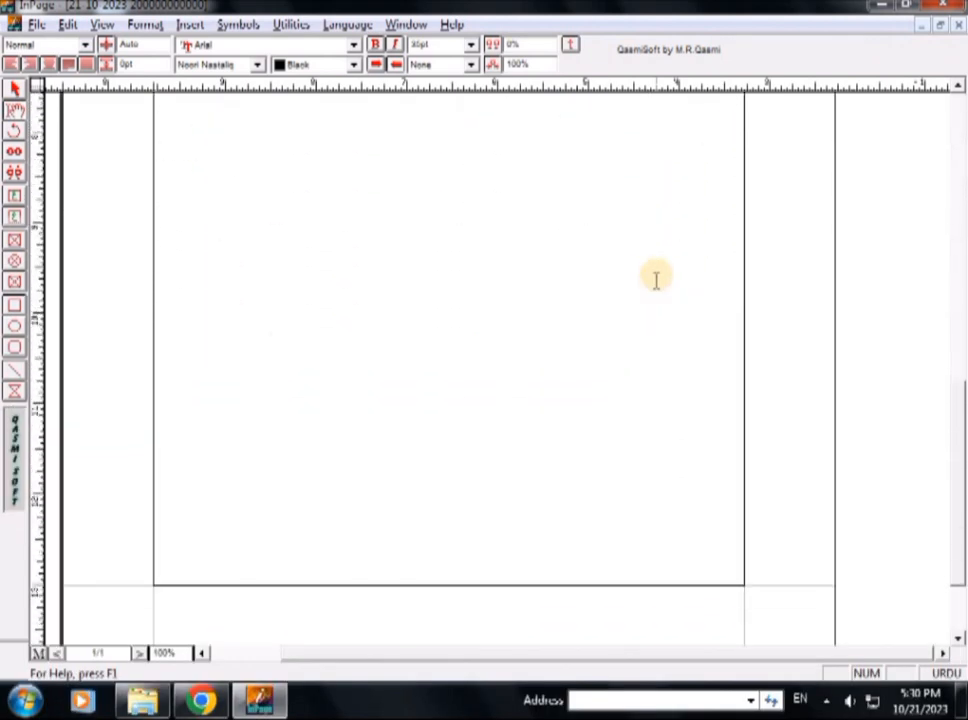
pyautogui.hotkey('shift', 'pageup')
pyautogui.hotkey('shift', 'pageup')
pyautogui.hotkey('shift', 'pageup')
pyautogui.hotkey('shift', 'pageup')
pyautogui.hotkey('shift', 'pageup')
pyautogui.hotkey('shift', 'pageup')
pyautogui.hotkey('shift', 'pageup')
pyautogui.hotkey('shift', 'pageup')
pyautogui.hotkey('shift', 'pageup')
pyautogui.hotkey('shift', 'pageup')
pyautogui.hotkey('shift', 'pageup')
pyautogui.hotkey('shift', 'pageup')
pyautogui.hotkey('shift', 'pageup')
pyautogui.hotkey('shift', 'pageup')
pyautogui.hotkey('shift', 'pageup')
pyautogui.hotkey('shift', 'pageup')
pyautogui.hotkey('shift', 'pageup')
pyautogui.hotkey('shift', 'pageup')
pyautogui.hotkey('shift', 'pageup')
pyautogui.hotkey('shift', 'pageup')
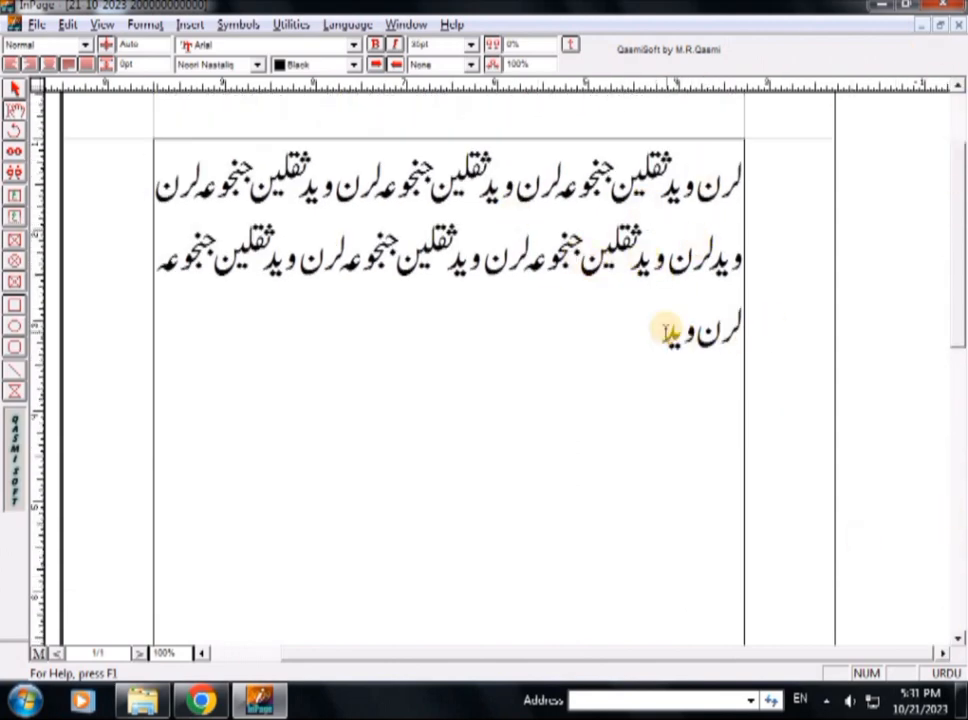
pyautogui.scroll(3, 666, 332)
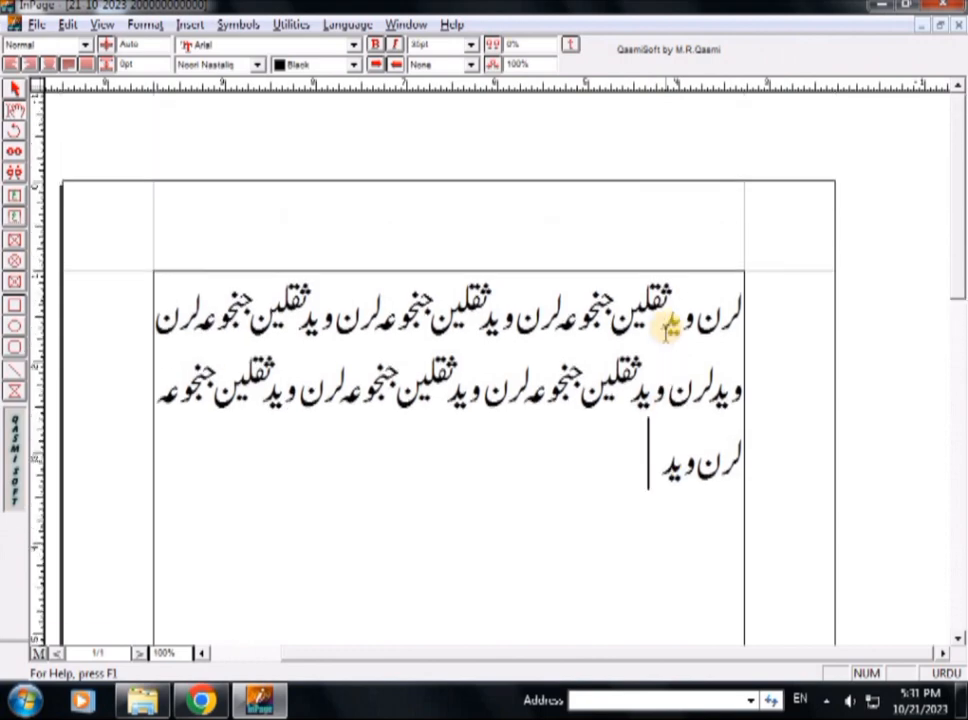
pyautogui.scroll(-5, 666, 332)
pyautogui.scroll(-5, 666, 332)
pyautogui.hotkey('shift', 'Right')
pyautogui.hotkey('shift', 'Right')
pyautogui.hotkey('shift', 'Right')
pyautogui.hotkey('shift', 'Right')
pyautogui.hotkey('shift', 'Right')
pyautogui.hotkey('shift', 'Right')
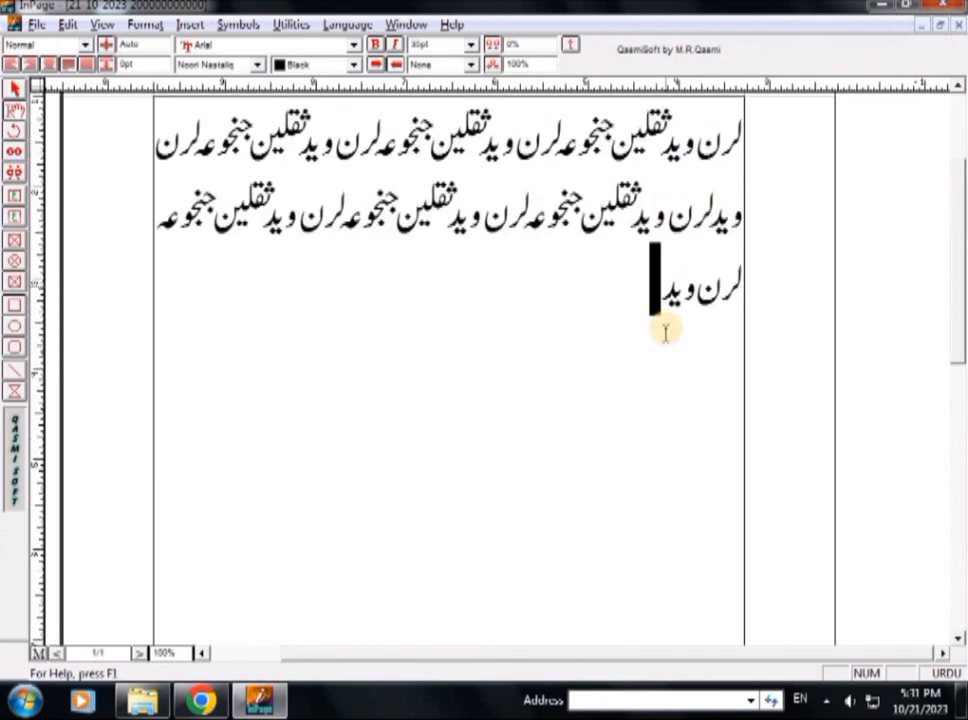
# Deselect the text, then flip between the blank page 2 and the Urdu page 1, finishing on page 1
pyautogui.click(382, 404)
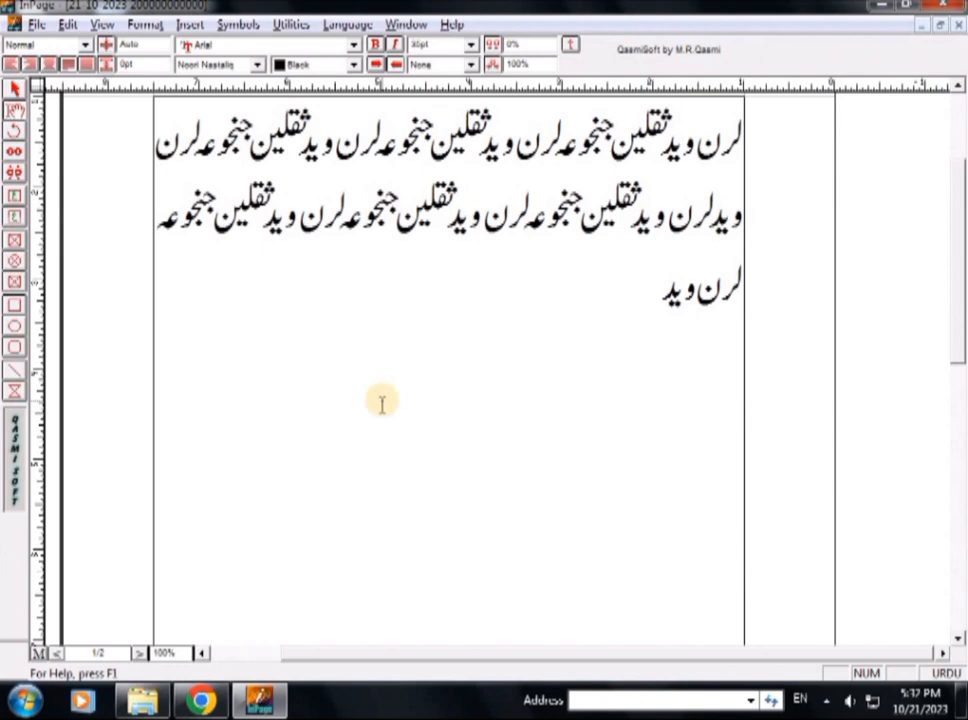
pyautogui.press('pagedown')
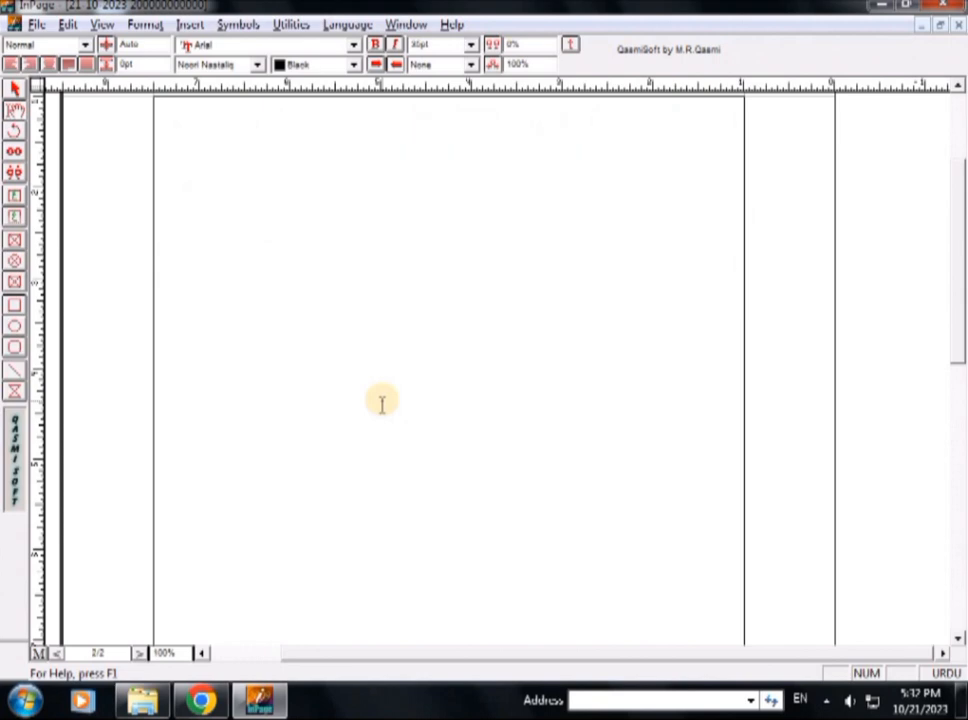
pyautogui.press('pageup')
pyautogui.press('pagedown')
pyautogui.press('pageup')
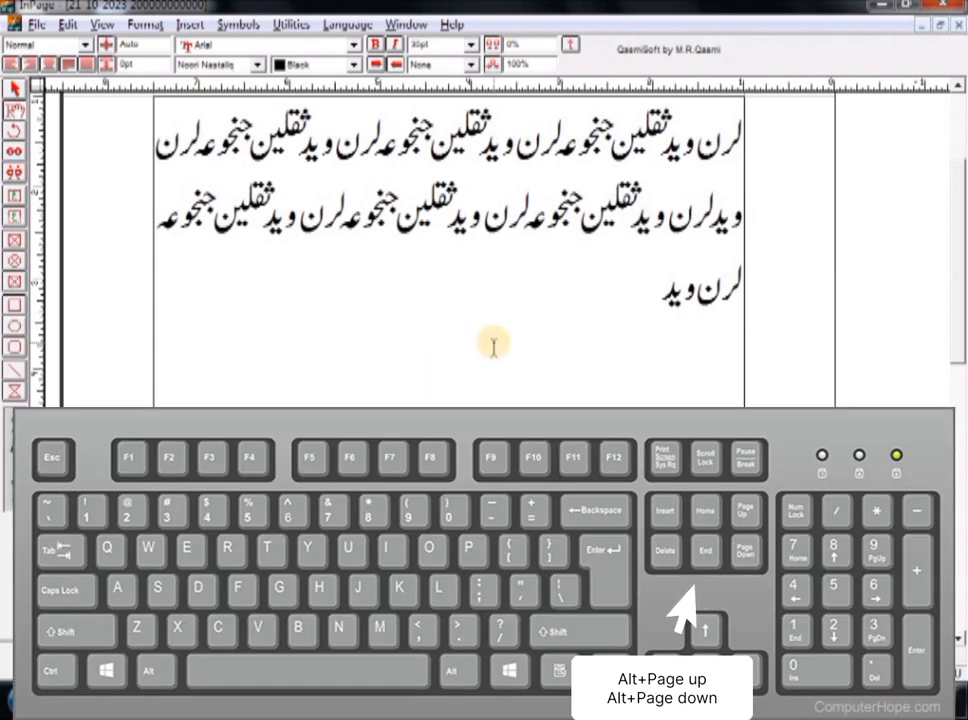
pyautogui.hotkey('alt', 'pagedown')
pyautogui.hotkey('alt', 'pageup')
pyautogui.hotkey('alt', 'pagedown')
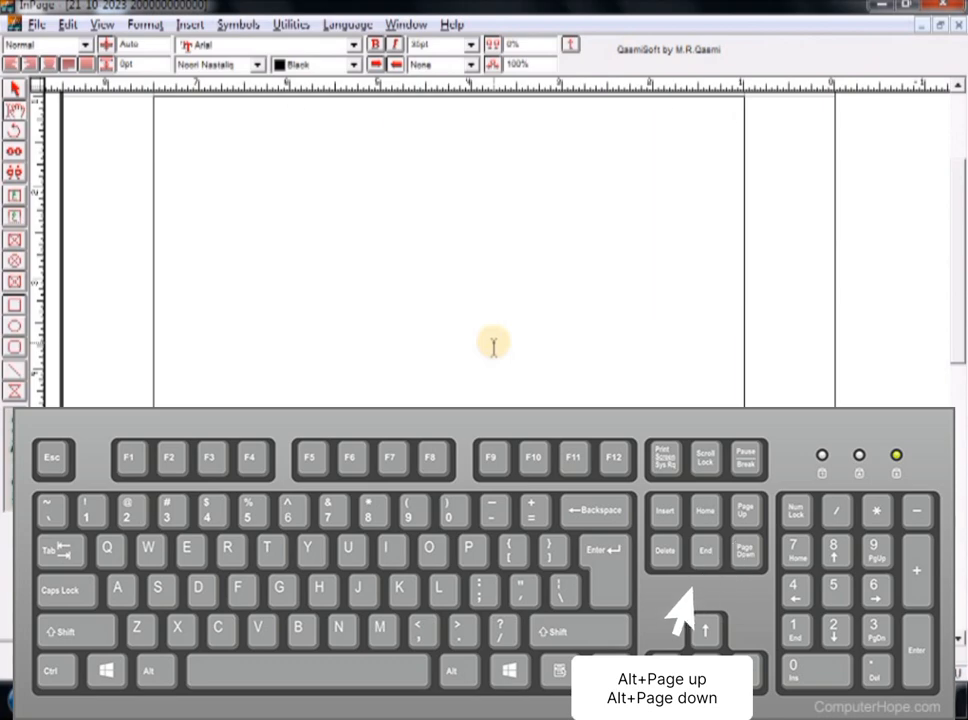
pyautogui.hotkey('alt', 'pageup')
pyautogui.hotkey('alt', 'pagedown')
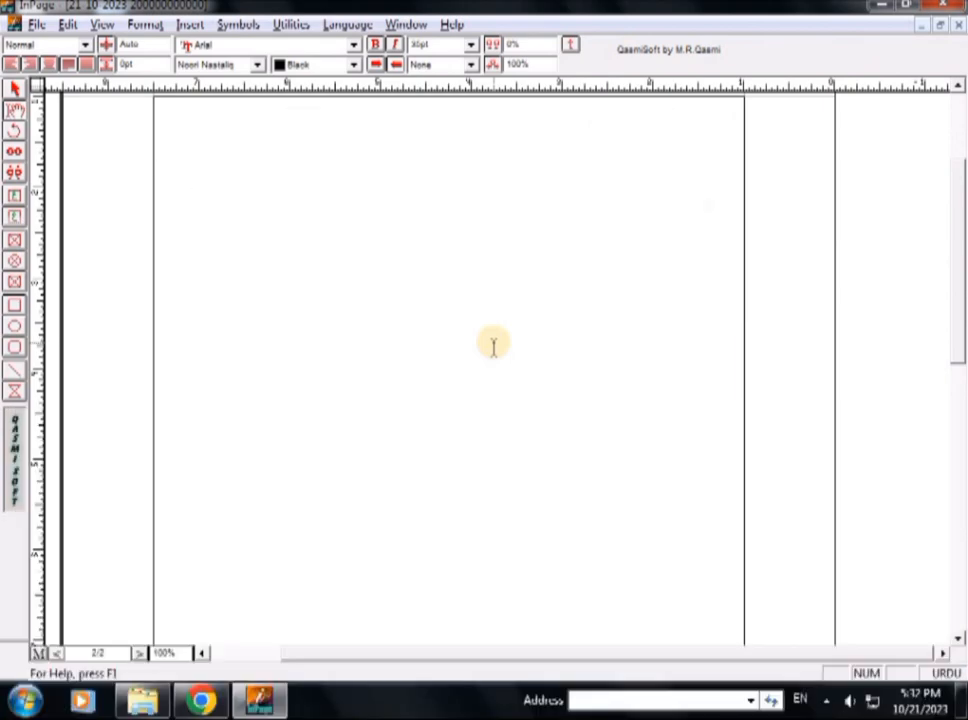
pyautogui.hotkey('alt', 'pageup')
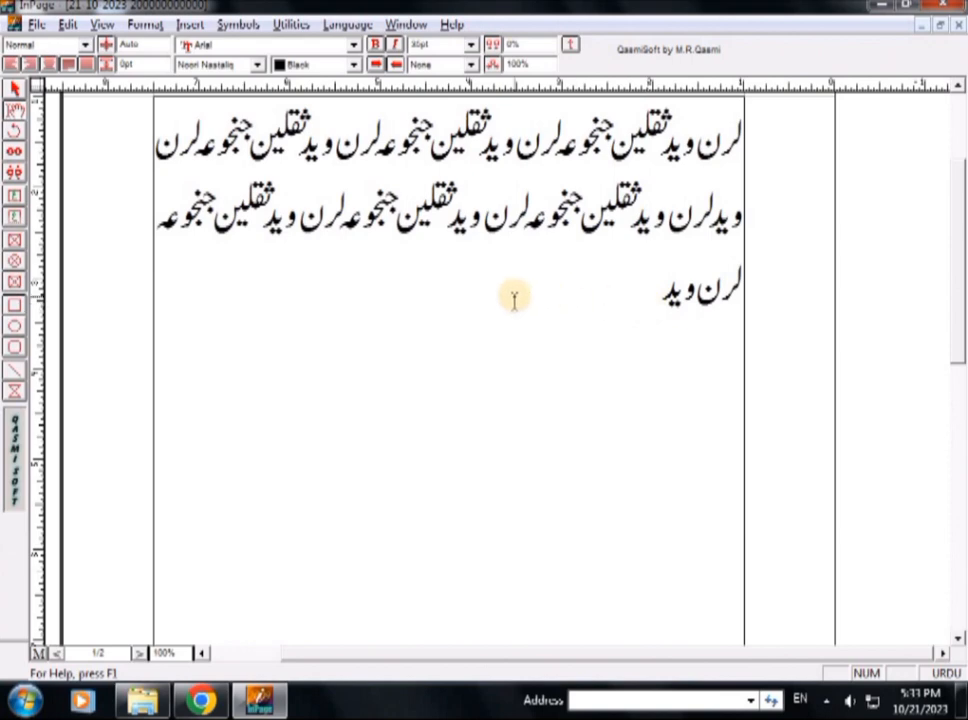
pyautogui.click(174, 655)
pyautogui.write('50')
pyautogui.press('Return')
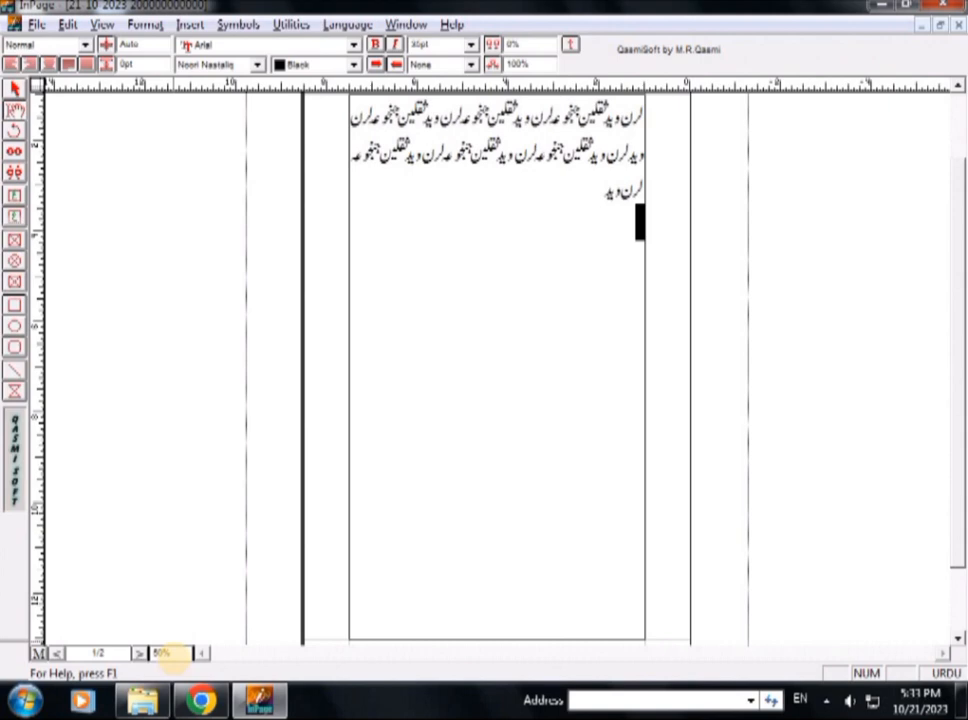
pyautogui.click(174, 652)
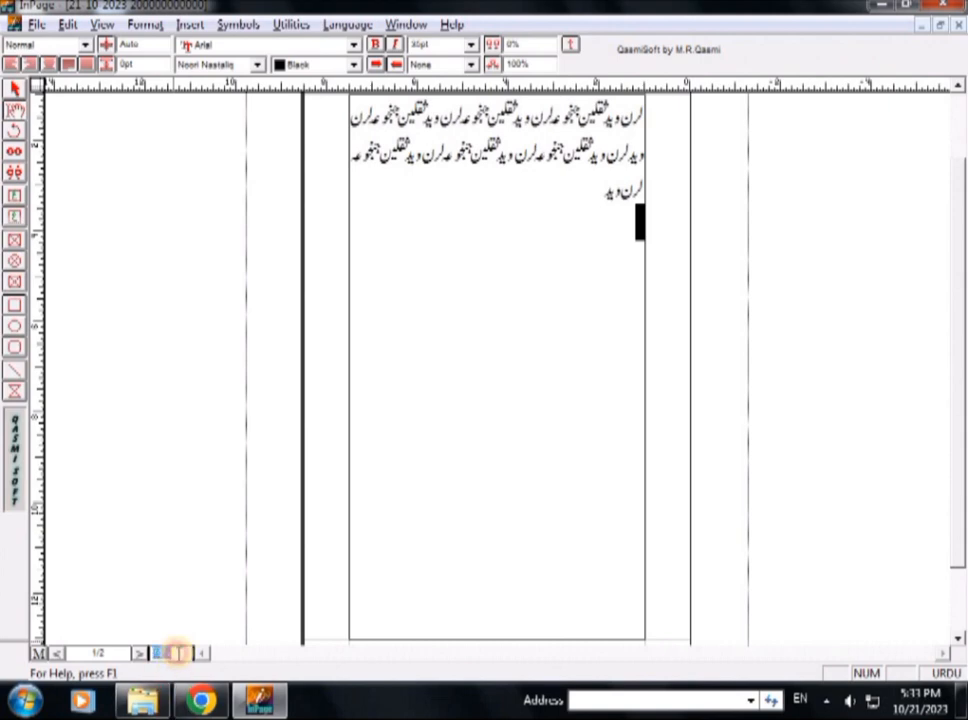
pyautogui.press('Return')
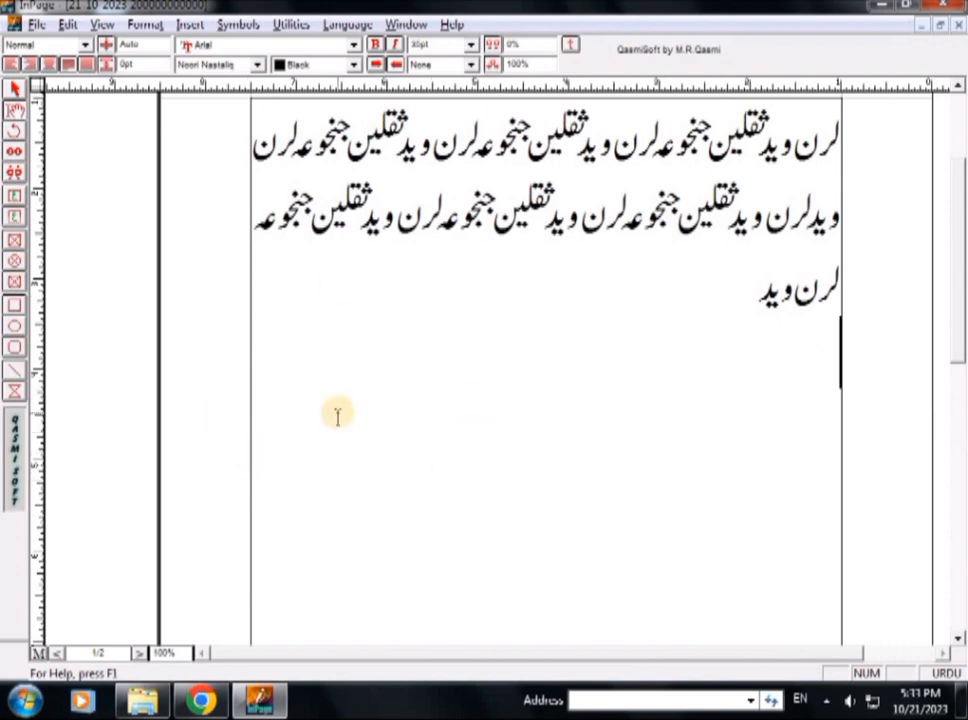
pyautogui.press('F5')
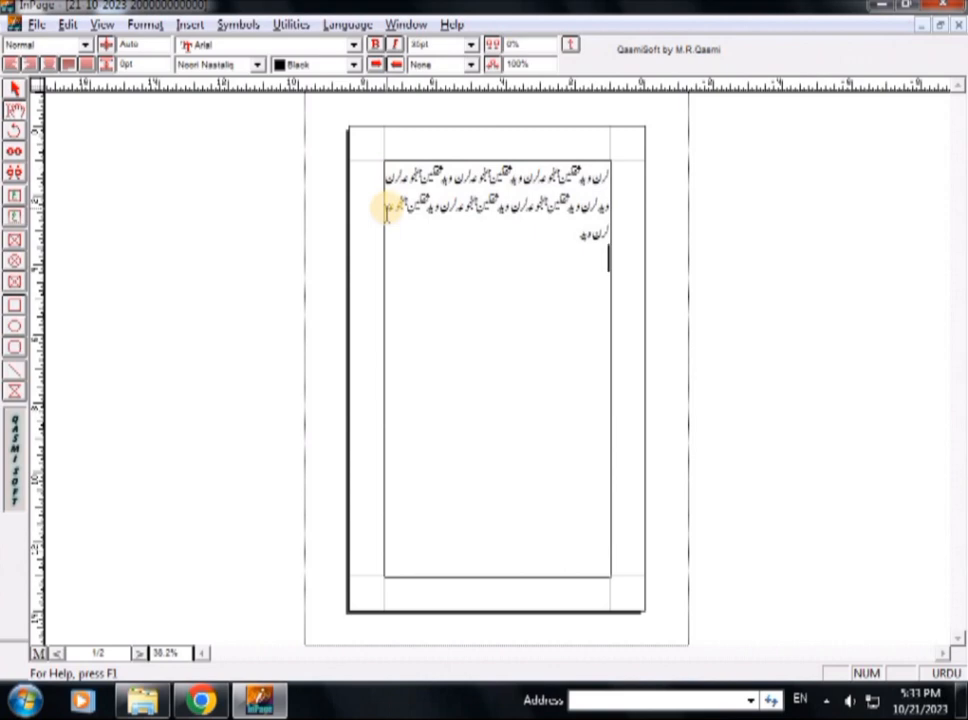
pyautogui.press('F6')
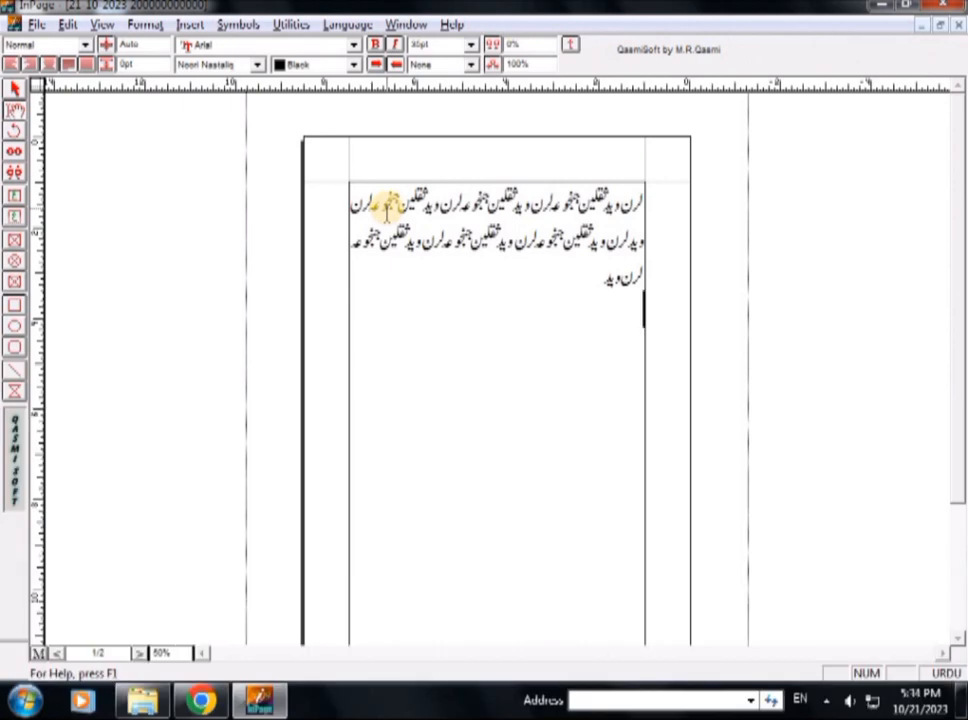
pyautogui.press('F7')
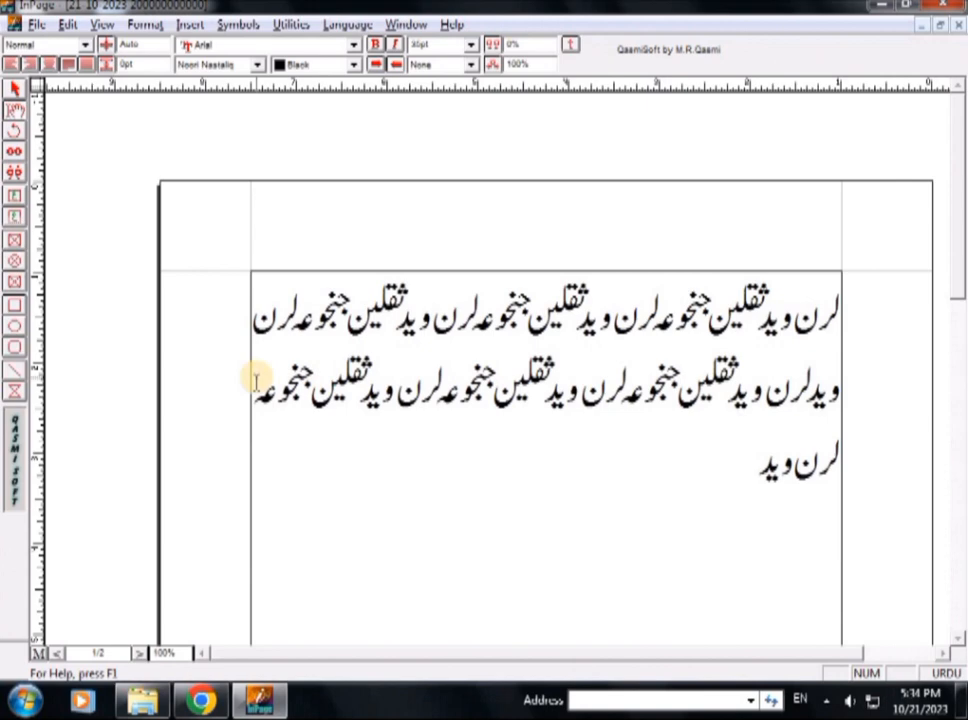
pyautogui.press('F8')
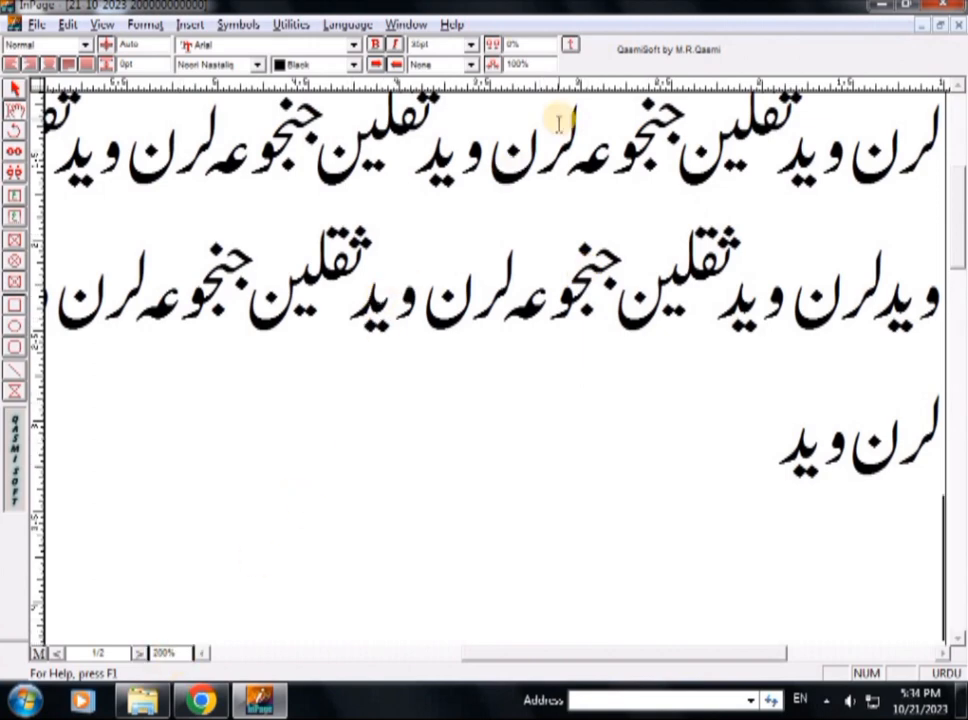
pyautogui.press('F8')
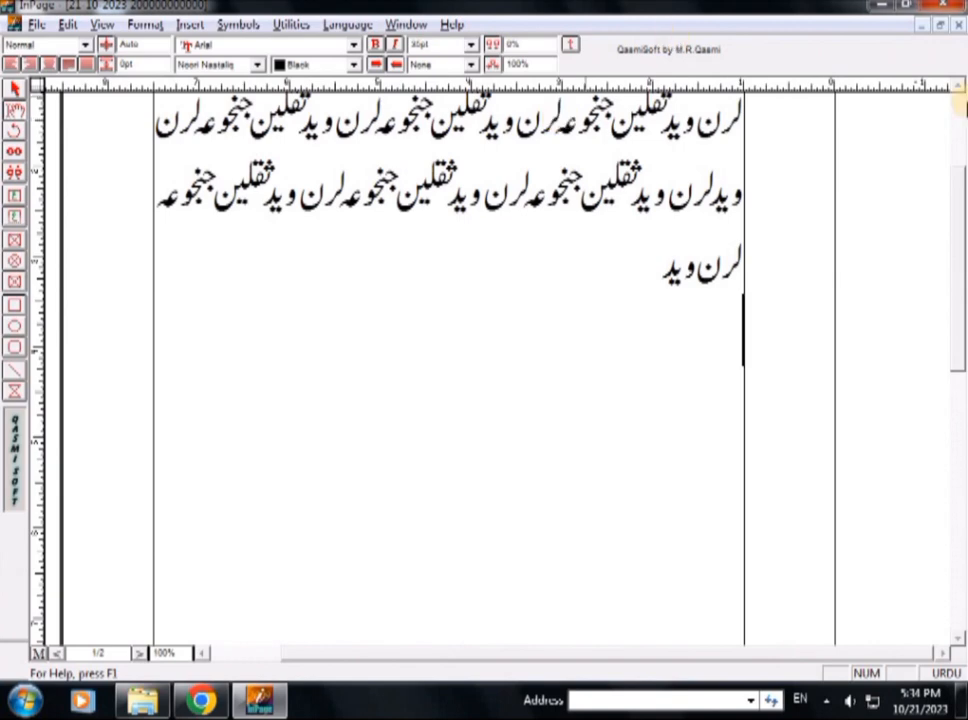
pyautogui.click(957, 91)
# Select all the Urdu text in the text box
pyautogui.click(957, 91)
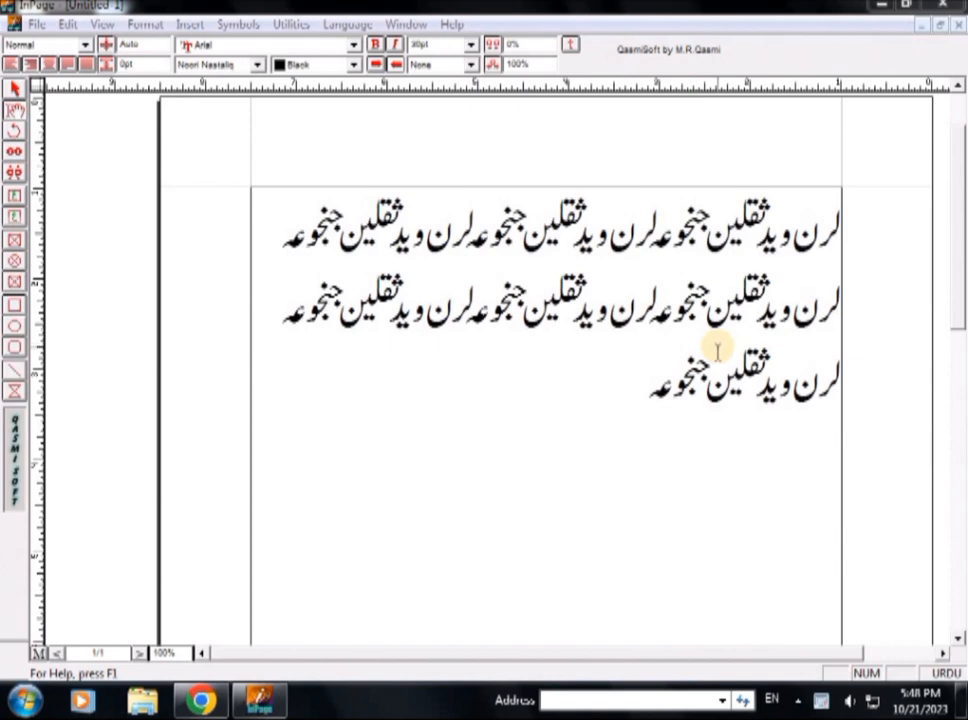
pyautogui.click(671, 366)
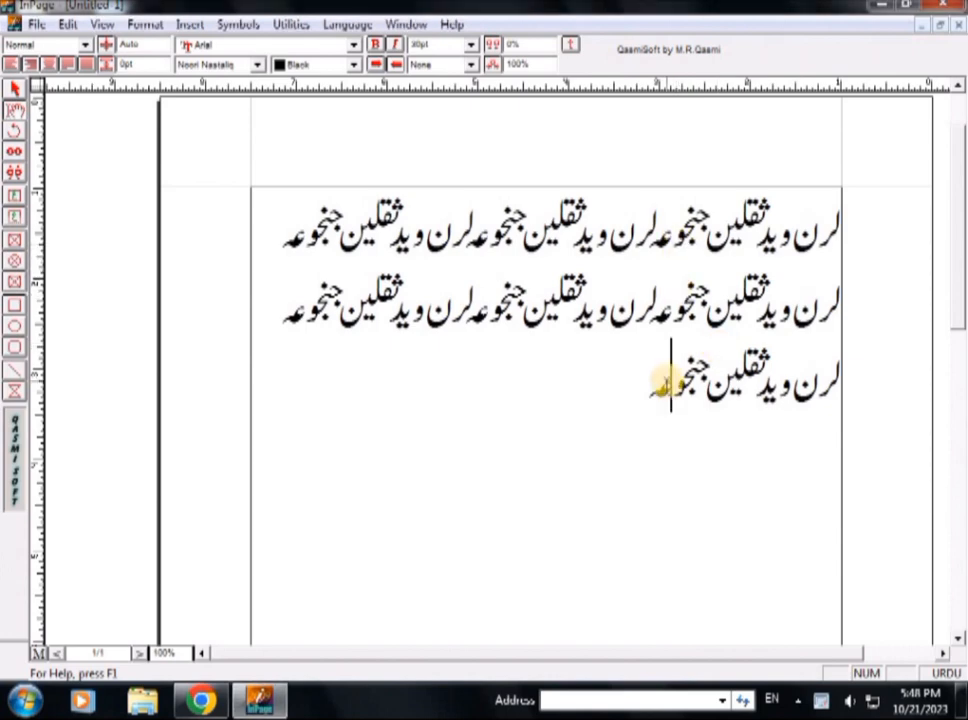
pyautogui.hotkey('ctrl', 'a')
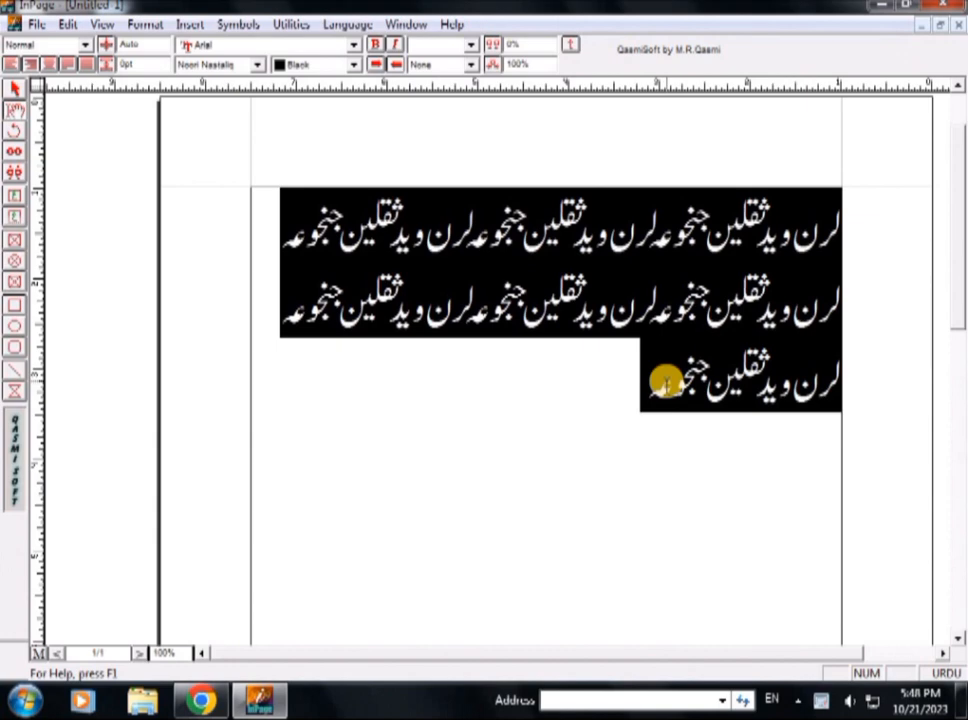
# Tighten the selected text's leading to about 23pt so the three lines pack closely
pyautogui.hotkey('ctrl', 'shift', 'F6')
pyautogui.hotkey('ctrl', 'shift', 'F6')
pyautogui.hotkey('ctrl', 'shift', 'F6')
pyautogui.hotkey('ctrl', 'shift', 'F6')
pyautogui.hotkey('ctrl', 'shift', 'F6')
pyautogui.hotkey('ctrl', 'shift', 'F6')
pyautogui.hotkey('ctrl', 'shift', 'F6')
pyautogui.hotkey('ctrl', 'shift', 'F6')
pyautogui.hotkey('ctrl', 'shift', 'F6')
pyautogui.hotkey('ctrl', 'shift', 'F6')
pyautogui.hotkey('ctrl', 'shift', 'F6')
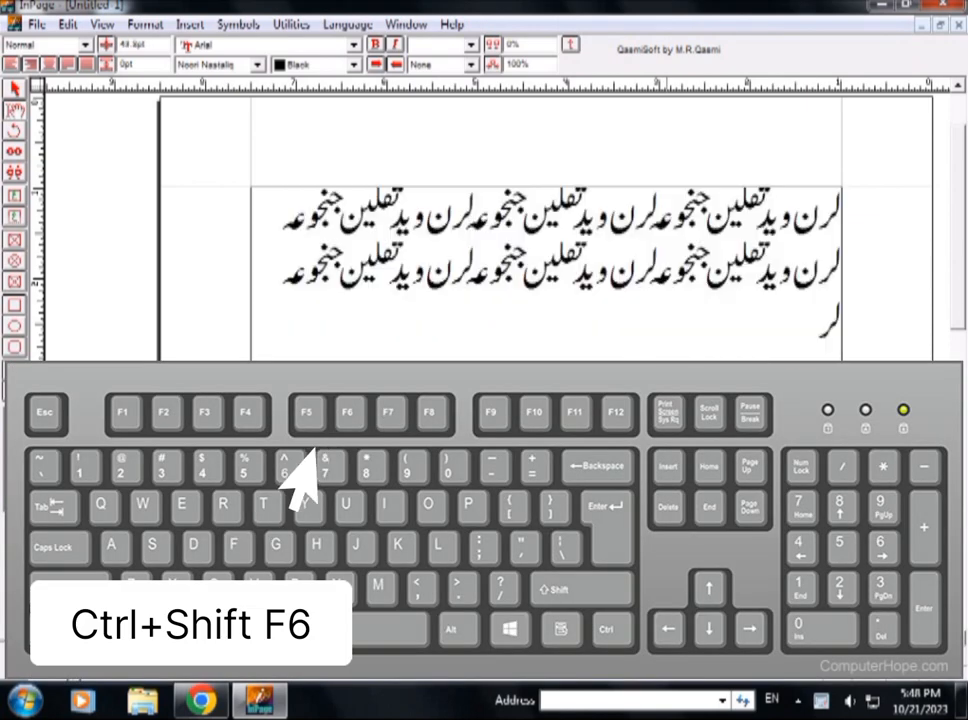
pyautogui.hotkey('ctrl', 'shift', 'F6')
pyautogui.hotkey('ctrl', 'shift', 'F6')
pyautogui.hotkey('ctrl', 'shift', 'F6')
pyautogui.hotkey('ctrl', 'shift', 'F6')
pyautogui.hotkey('ctrl', 'shift', 'F6')
pyautogui.hotkey('ctrl', 'shift', 'F6')
pyautogui.hotkey('ctrl', 'shift', 'F6')
pyautogui.hotkey('ctrl', 'shift', 'F6')
pyautogui.hotkey('ctrl', 'shift', 'F6')
pyautogui.hotkey('ctrl', 'shift', 'F6')
pyautogui.hotkey('ctrl', 'shift', 'F6')
pyautogui.hotkey('ctrl', 'shift', 'F6')
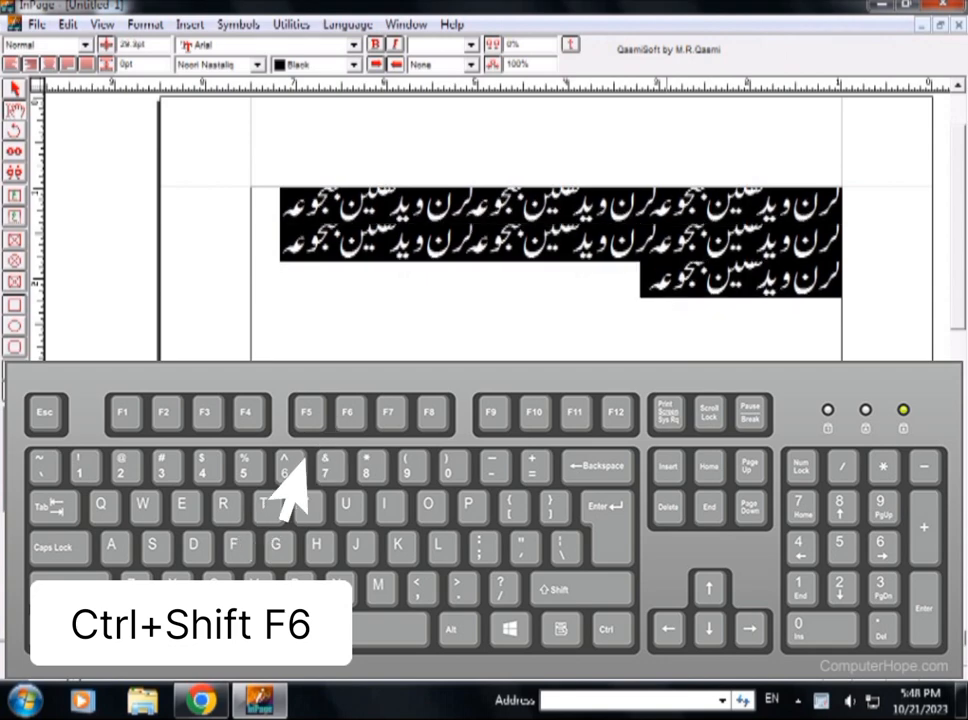
pyautogui.hotkey('ctrl', 'shift', 'F6')
pyautogui.hotkey('ctrl', 'shift', 'F6')
pyautogui.hotkey('ctrl', 'shift', 'F6')
pyautogui.hotkey('ctrl', 'shift', 'F6')
pyautogui.hotkey('ctrl', 'shift', 'F5')
pyautogui.hotkey('ctrl', 'shift', 'F5')
pyautogui.hotkey('ctrl', 'shift', 'F5')
pyautogui.hotkey('ctrl', 'shift', 'F5')
pyautogui.hotkey('ctrl', 'shift', 'F5')
pyautogui.hotkey('ctrl', 'shift', 'F5')
pyautogui.hotkey('ctrl', 'shift', 'F5')
pyautogui.hotkey('ctrl', 'shift', 'F5')
pyautogui.hotkey('ctrl', 'shift', 'F5')
pyautogui.hotkey('ctrl', 'shift', 'F5')
pyautogui.hotkey('ctrl', 'shift', 'F5')
pyautogui.hotkey('ctrl', 'shift', 'F5')
pyautogui.hotkey('ctrl', 'shift', 'F5')
pyautogui.hotkey('ctrl', 'shift', 'F5')
pyautogui.hotkey('ctrl', 'shift', 'F5')
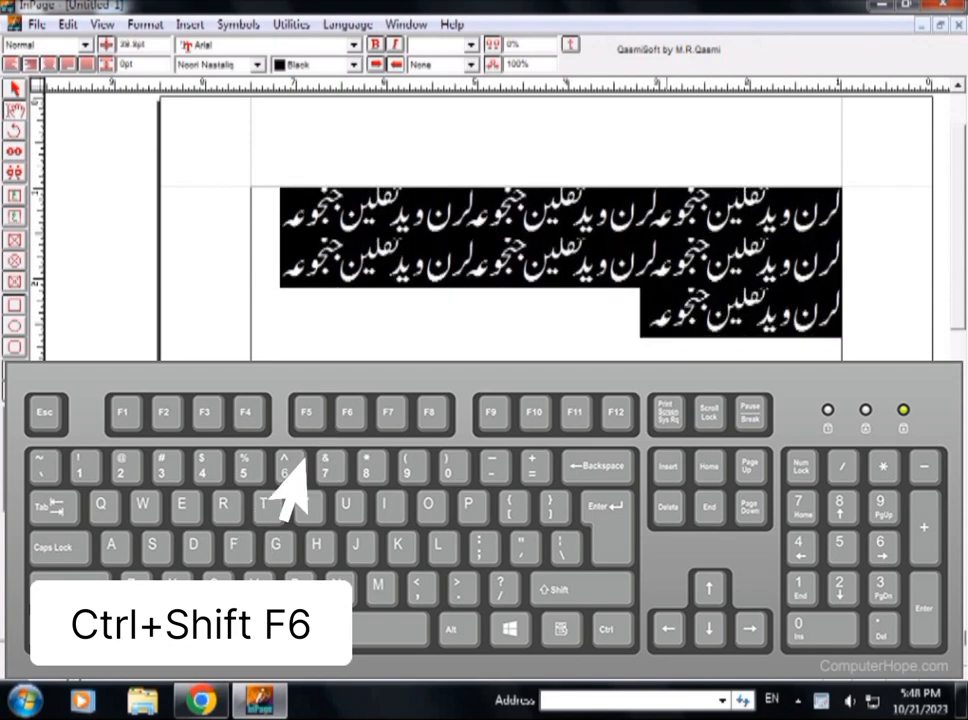
pyautogui.hotkey('ctrl', 'shift', 'F5')
pyautogui.hotkey('ctrl', 'shift', 'F5')
pyautogui.hotkey('ctrl', 'shift', 'F5')
pyautogui.hotkey('ctrl', 'shift', 'F5')
pyautogui.hotkey('ctrl', 'shift', 'F5')
pyautogui.hotkey('ctrl', 'shift', 'F5')
pyautogui.hotkey('ctrl', 'shift', 'F5')
pyautogui.hotkey('ctrl', 'shift', 'F5')
pyautogui.hotkey('ctrl', 'shift', 'F5')
pyautogui.hotkey('ctrl', 'shift', 'F5')
pyautogui.hotkey('ctrl', 'shift', 'F5')
pyautogui.hotkey('ctrl', 'shift', 'F5')
pyautogui.hotkey('ctrl', 'shift', 'F5')
pyautogui.hotkey('ctrl', 'shift', 'F5')
pyautogui.hotkey('ctrl', 'shift', 'F5')
pyautogui.hotkey('ctrl', 'shift', 'F5')
pyautogui.hotkey('ctrl', 'shift', 'F5')
pyautogui.hotkey('ctrl', 'shift', 'F5')
pyautogui.hotkey('ctrl', 'shift', 'F5')
pyautogui.hotkey('ctrl', 'shift', 'F5')
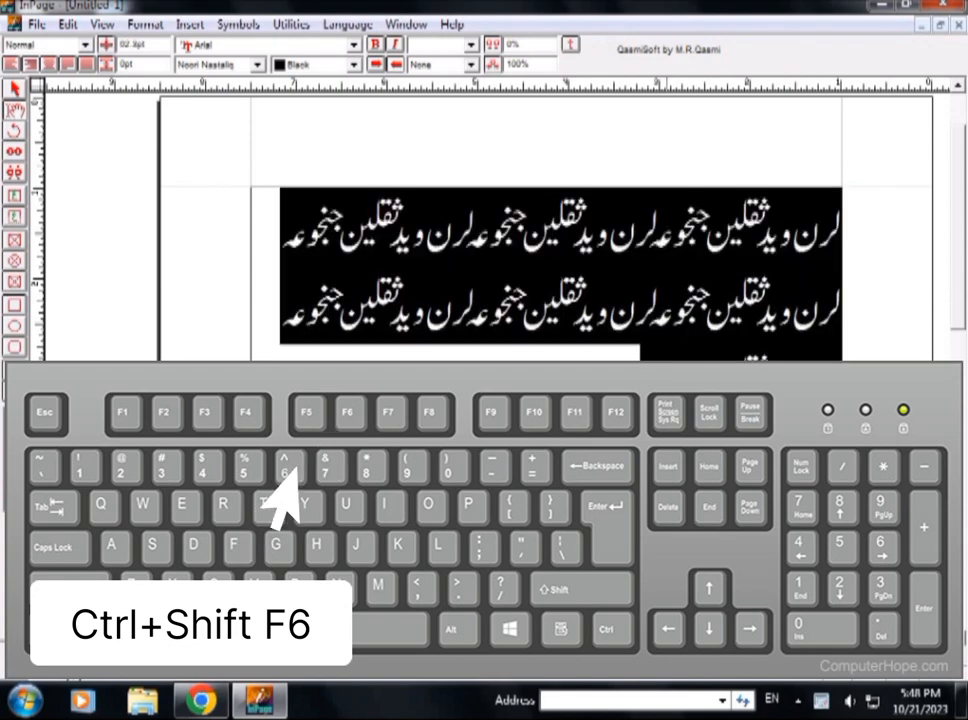
pyautogui.hotkey('ctrl', 'shift', 'F6')
pyautogui.hotkey('ctrl', 'shift', 'F6')
pyautogui.hotkey('ctrl', 'shift', 'F6')
pyautogui.hotkey('ctrl', 'shift', 'F6')
pyautogui.hotkey('ctrl', 'shift', 'F6')
pyautogui.hotkey('ctrl', 'shift', 'F6')
pyautogui.hotkey('ctrl', 'shift', 'F6')
pyautogui.hotkey('ctrl', 'shift', 'F6')
pyautogui.hotkey('ctrl', 'shift', 'F6')
pyautogui.hotkey('ctrl', 'shift', 'F6')
pyautogui.hotkey('ctrl', 'shift', 'F6')
pyautogui.hotkey('ctrl', 'shift', 'F6')
pyautogui.hotkey('ctrl', 'shift', 'F6')
pyautogui.hotkey('ctrl', 'shift', 'F6')
pyautogui.hotkey('ctrl', 'shift', 'F6')
pyautogui.hotkey('ctrl', 'shift', 'F6')
pyautogui.hotkey('ctrl', 'shift', 'F6')
pyautogui.hotkey('ctrl', 'shift', 'F6')
pyautogui.hotkey('ctrl', 'shift', 'F6')
pyautogui.hotkey('ctrl', 'shift', 'F6')
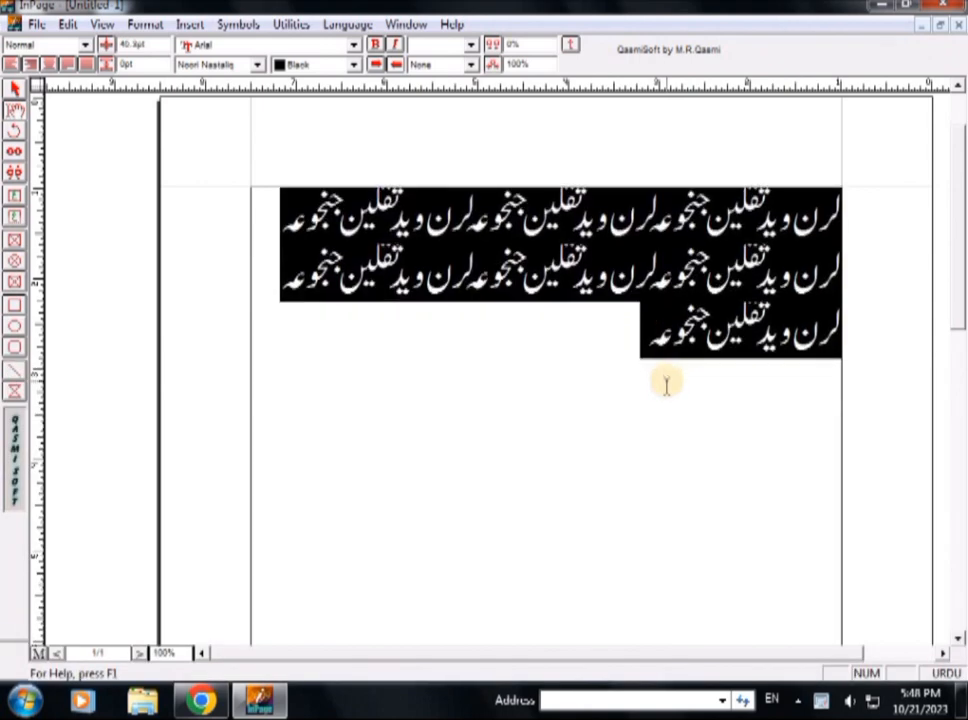
pyautogui.hotkey('ctrl', 'shift', 'F6')
pyautogui.hotkey('ctrl', 'shift', 'F6')
pyautogui.hotkey('ctrl', 'shift', 'F6')
pyautogui.hotkey('ctrl', 'shift', 'F6')
pyautogui.hotkey('ctrl', 'shift', 'F6')
pyautogui.hotkey('ctrl', 'shift', 'F6')
pyautogui.hotkey('ctrl', 'shift', 'F6')
pyautogui.hotkey('ctrl', 'shift', 'F6')
pyautogui.hotkey('ctrl', 'shift', 'F6')
pyautogui.hotkey('ctrl', 'shift', 'F6')
pyautogui.hotkey('ctrl', 'shift', 'F6')
pyautogui.hotkey('ctrl', 'shift', 'F6')
pyautogui.hotkey('ctrl', 'shift', 'F6')
pyautogui.hotkey('ctrl', 'shift', 'F6')
pyautogui.hotkey('ctrl', 'shift', 'F6')
pyautogui.hotkey('ctrl', 'shift', 'F6')
pyautogui.hotkey('ctrl', 'shift', 'F6')
pyautogui.hotkey('ctrl', 'shift', 'F6')
pyautogui.hotkey('ctrl', 'shift', 'F6')
pyautogui.hotkey('ctrl', 'shift', 'F6')
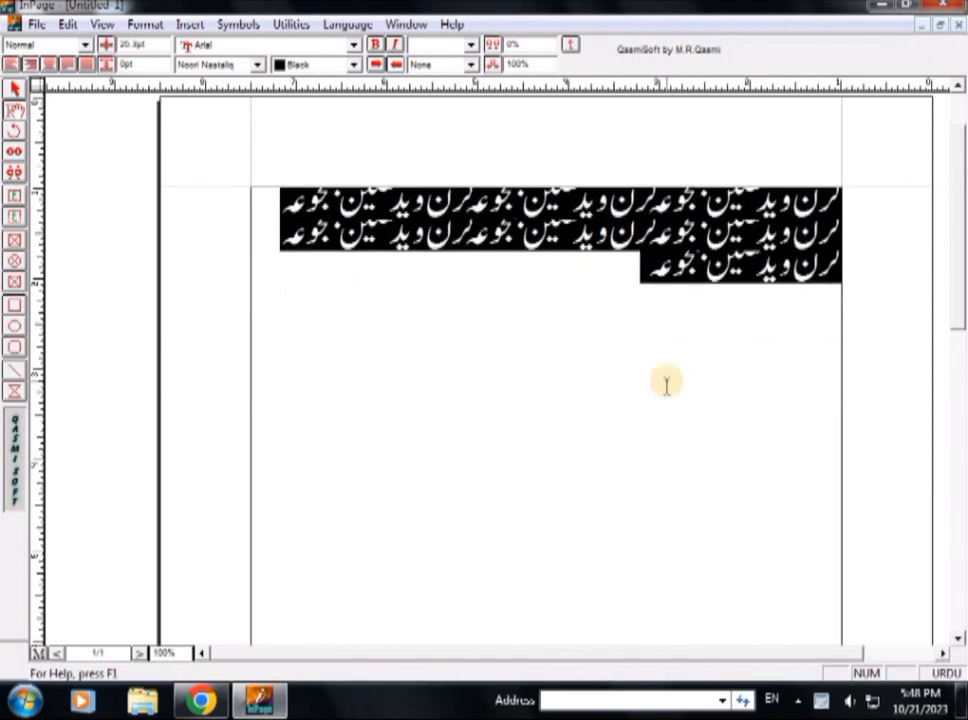
pyautogui.hotkey('ctrl', 'shift', 'F6')
pyautogui.hotkey('ctrl', 'shift', 'F6')
pyautogui.hotkey('ctrl', 'shift', 'F6')
pyautogui.hotkey('ctrl', 'shift', 'F6')
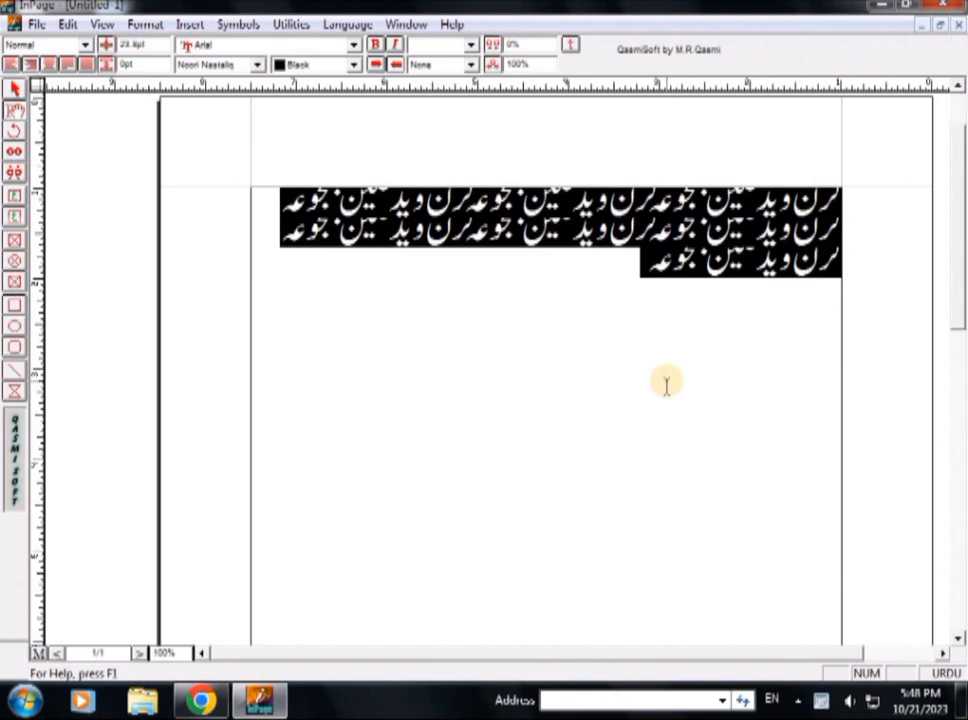
# Widen the Urdu text's leading past 100pt, then bring it back down to 71.3pt
pyautogui.hotkey('ctrl', 'shift', 'F5')
pyautogui.hotkey('ctrl', 'shift', 'F5')
pyautogui.hotkey('ctrl', 'shift', 'F5')
pyautogui.hotkey('ctrl', 'shift', 'F5')
pyautogui.hotkey('ctrl', 'shift', 'F5')
pyautogui.hotkey('ctrl', 'shift', 'F5')
pyautogui.hotkey('ctrl', 'shift', 'F5')
pyautogui.hotkey('ctrl', 'shift', 'F5')
pyautogui.hotkey('ctrl', 'shift', 'F5')
pyautogui.hotkey('ctrl', 'shift', 'F5')
pyautogui.hotkey('ctrl', 'shift', 'F5')
pyautogui.hotkey('ctrl', 'shift', 'F5')
pyautogui.hotkey('ctrl', 'shift', 'F5')
pyautogui.hotkey('ctrl', 'shift', 'F5')
pyautogui.hotkey('ctrl', 'shift', 'F5')
pyautogui.hotkey('ctrl', 'shift', 'F5')
pyautogui.hotkey('ctrl', 'shift', 'F5')
pyautogui.hotkey('ctrl', 'shift', 'F5')
pyautogui.hotkey('ctrl', 'shift', 'F5')
pyautogui.hotkey('ctrl', 'shift', 'F5')
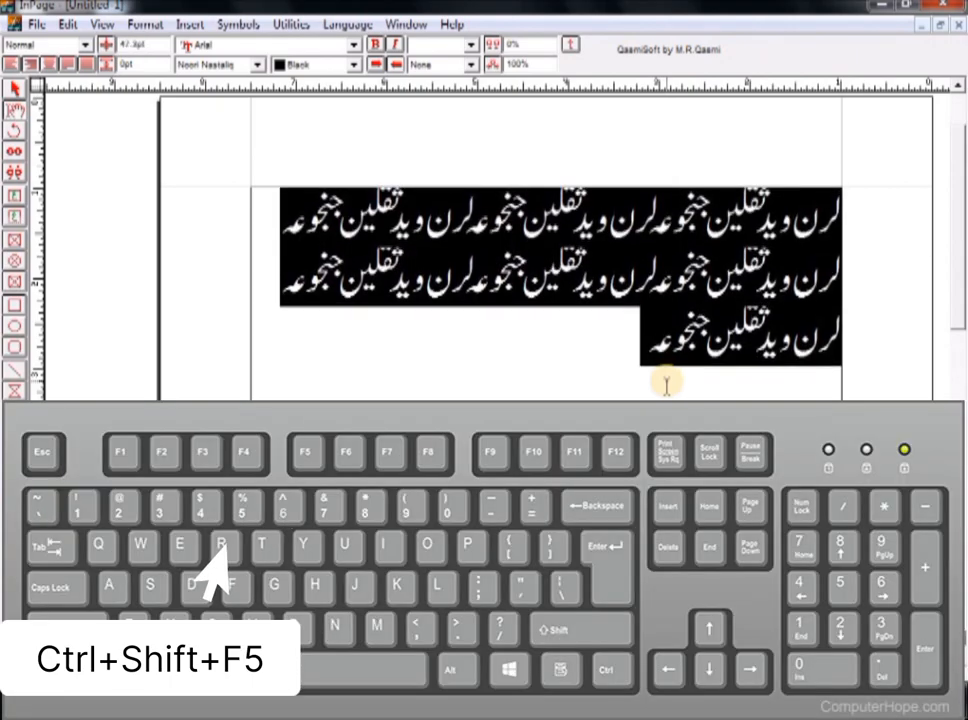
pyautogui.hotkey('ctrl', 'shift', 'F5')
pyautogui.hotkey('ctrl', 'shift', 'F5')
pyautogui.hotkey('ctrl', 'shift', 'F5')
pyautogui.hotkey('ctrl', 'shift', 'F5')
pyautogui.hotkey('ctrl', 'shift', 'F5')
pyautogui.hotkey('ctrl', 'shift', 'F5')
pyautogui.hotkey('ctrl', 'shift', 'F5')
pyautogui.hotkey('ctrl', 'shift', 'F5')
pyautogui.hotkey('ctrl', 'shift', 'F5')
pyautogui.hotkey('ctrl', 'shift', 'F5')
pyautogui.hotkey('ctrl', 'shift', 'F5')
pyautogui.hotkey('ctrl', 'shift', 'F5')
pyautogui.hotkey('ctrl', 'shift', 'F5')
pyautogui.hotkey('ctrl', 'shift', 'F5')
pyautogui.hotkey('ctrl', 'shift', 'F5')
pyautogui.hotkey('ctrl', 'shift', 'F5')
pyautogui.hotkey('ctrl', 'shift', 'F5')
pyautogui.hotkey('ctrl', 'shift', 'F5')
pyautogui.hotkey('ctrl', 'shift', 'F5')
pyautogui.hotkey('ctrl', 'shift', 'F5')
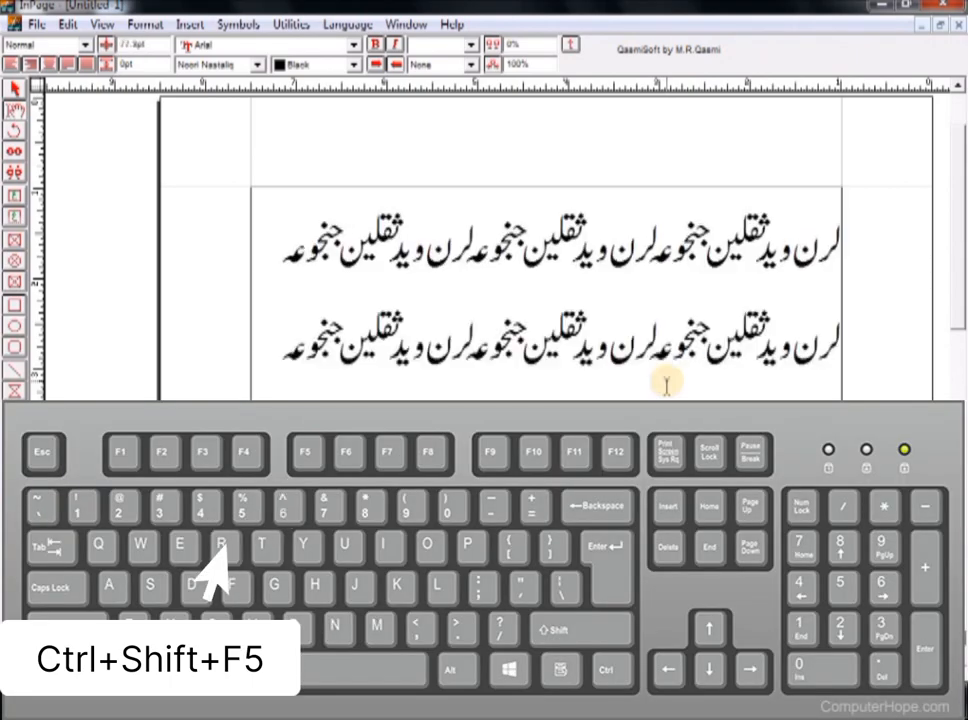
pyautogui.hotkey('ctrl', 'shift', 'F5')
pyautogui.hotkey('ctrl', 'shift', 'F5')
pyautogui.hotkey('ctrl', 'shift', 'F5')
pyautogui.hotkey('ctrl', 'shift', 'F5')
pyautogui.hotkey('ctrl', 'shift', 'F5')
pyautogui.hotkey('ctrl', 'shift', 'F5')
pyautogui.hotkey('ctrl', 'shift', 'F5')
pyautogui.hotkey('ctrl', 'shift', 'F5')
pyautogui.hotkey('ctrl', 'shift', 'F5')
pyautogui.hotkey('ctrl', 'shift', 'F5')
pyautogui.hotkey('ctrl', 'shift', 'F5')
pyautogui.hotkey('ctrl', 'shift', 'F5')
pyautogui.hotkey('ctrl', 'shift', 'F5')
pyautogui.hotkey('ctrl', 'shift', 'F5')
pyautogui.hotkey('ctrl', 'shift', 'F5')
pyautogui.hotkey('ctrl', 'shift', 'F5')
pyautogui.hotkey('ctrl', 'shift', 'F5')
pyautogui.hotkey('ctrl', 'shift', 'F5')
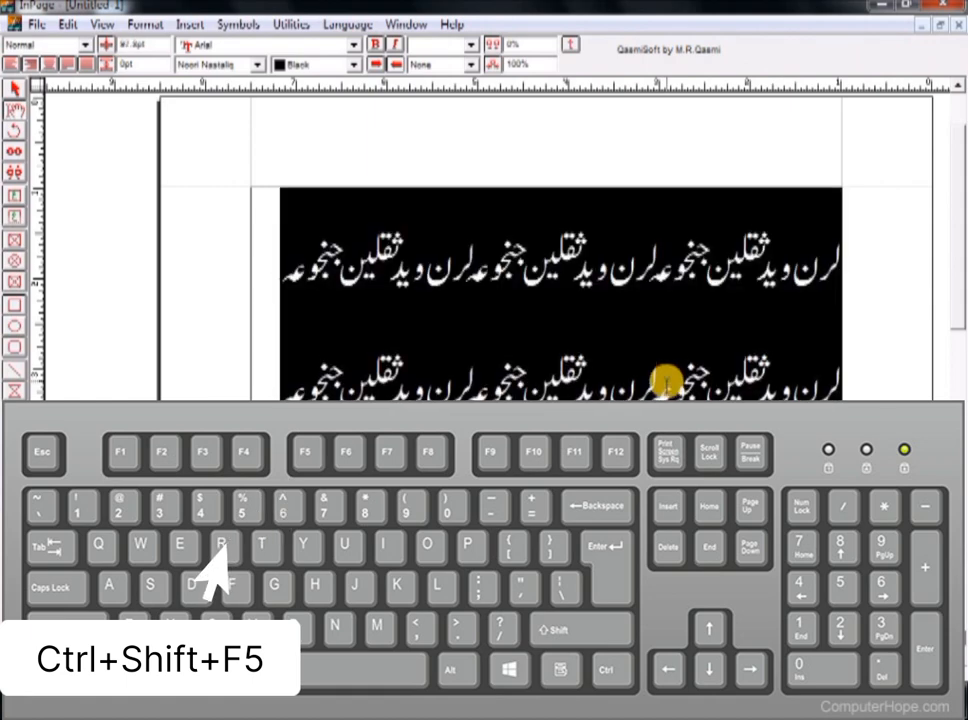
pyautogui.hotkey('ctrl', 'shift', 'F5')
pyautogui.hotkey('ctrl', 'shift', 'F5')
pyautogui.hotkey('ctrl', 'shift', 'F5')
pyautogui.hotkey('ctrl', 'shift', 'F5')
pyautogui.hotkey('ctrl', 'shift', 'F5')
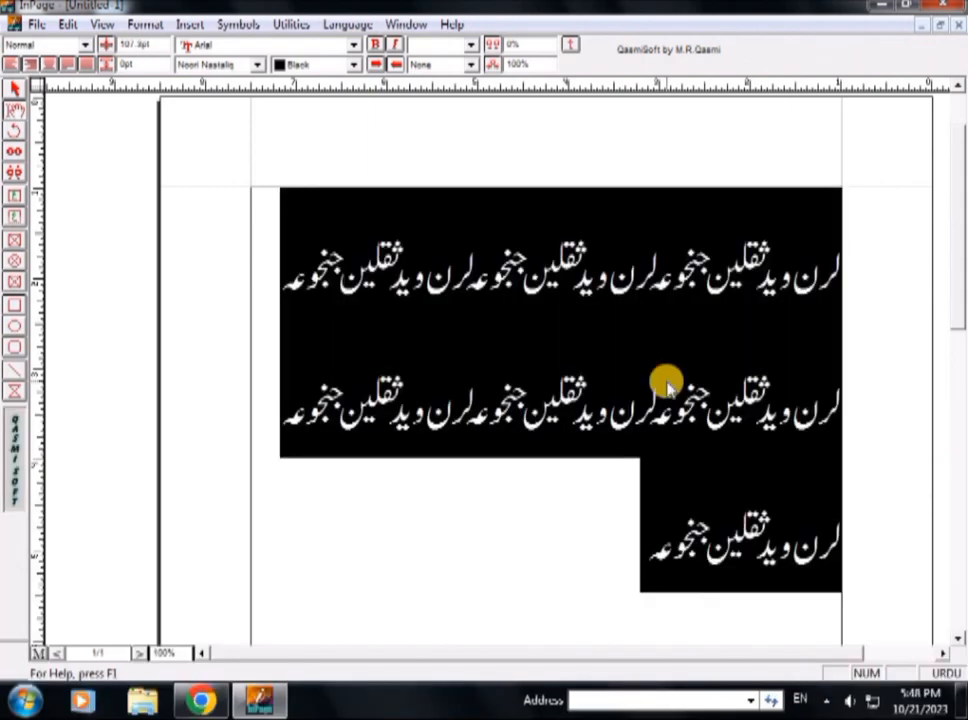
pyautogui.hotkey('ctrl', 'shift', 'F6')
pyautogui.hotkey('ctrl', 'shift', 'F6')
pyautogui.hotkey('ctrl', 'shift', 'F6')
pyautogui.hotkey('ctrl', 'shift', 'F6')
pyautogui.hotkey('ctrl', 'shift', 'F6')
pyautogui.hotkey('ctrl', 'shift', 'F6')
pyautogui.hotkey('ctrl', 'shift', 'F6')
pyautogui.hotkey('ctrl', 'shift', 'F6')
pyautogui.hotkey('ctrl', 'shift', 'F6')
pyautogui.hotkey('ctrl', 'shift', 'F6')
pyautogui.hotkey('ctrl', 'shift', 'F6')
pyautogui.hotkey('ctrl', 'shift', 'F6')
pyautogui.hotkey('ctrl', 'shift', 'F6')
pyautogui.hotkey('ctrl', 'shift', 'F6')
pyautogui.hotkey('ctrl', 'shift', 'F6')
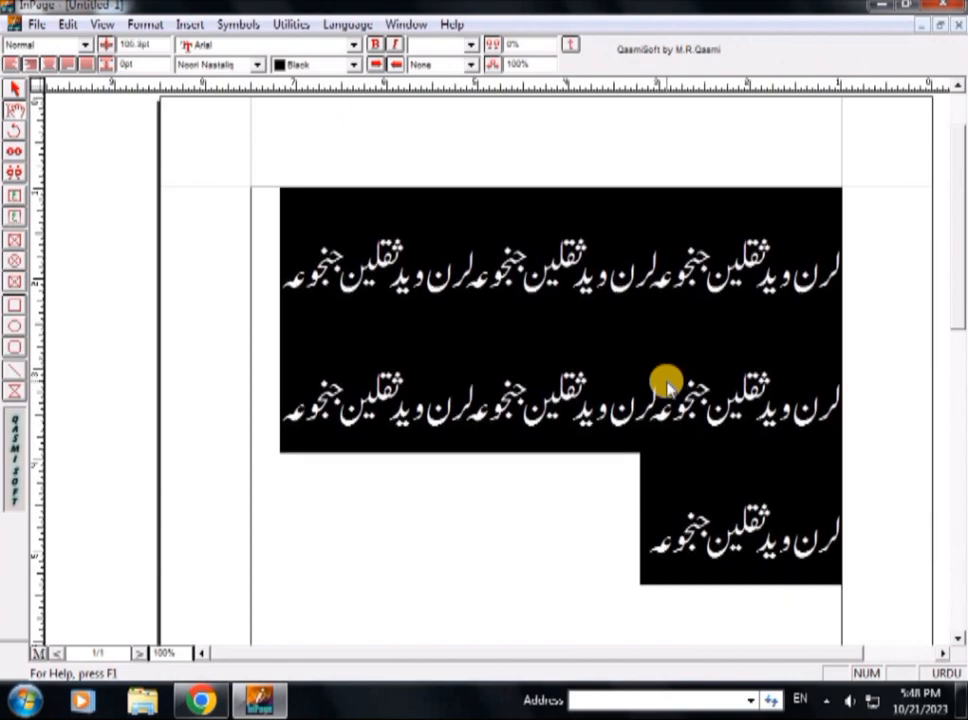
pyautogui.hotkey('ctrl', 'shift', 'F6')
pyautogui.hotkey('ctrl', 'shift', 'F6')
pyautogui.hotkey('ctrl', 'shift', 'F6')
pyautogui.hotkey('ctrl', 'shift', 'F6')
pyautogui.hotkey('ctrl', 'shift', 'F6')
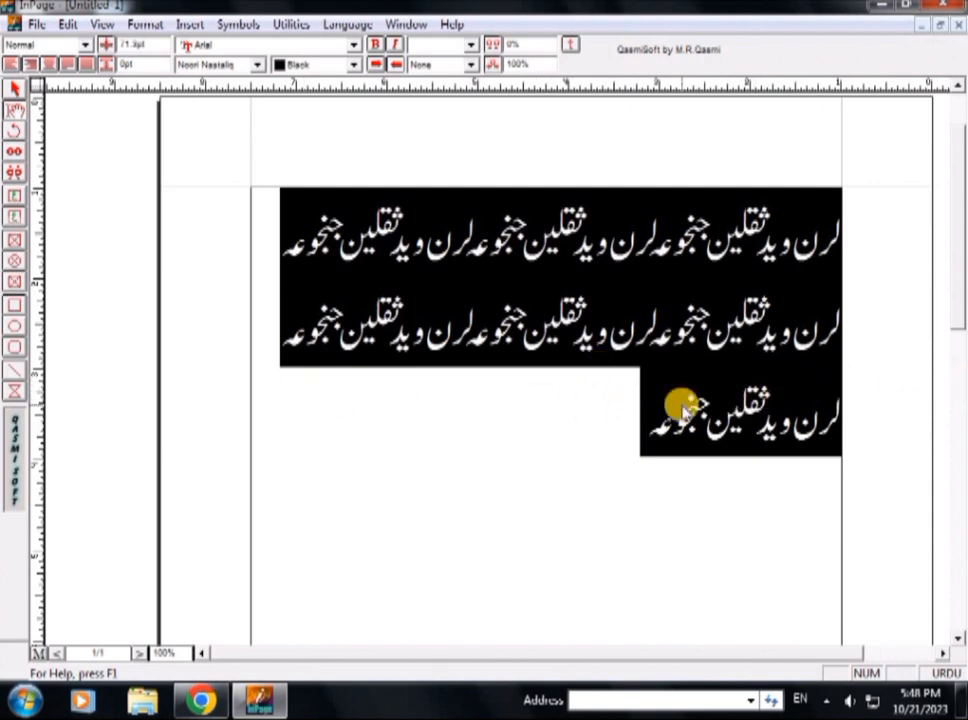
# Stretch the text's horizontal scale up to 775%, then ease it back to about 650%
pyautogui.hotkey('ctrl', 'shift', 'F7')
pyautogui.hotkey('ctrl', 'shift', 'F7')
pyautogui.hotkey('ctrl', 'shift', 'F7')
pyautogui.hotkey('ctrl', 'shift', 'F7')
pyautogui.hotkey('ctrl', 'shift', 'F7')
pyautogui.hotkey('ctrl', 'shift', 'F7')
pyautogui.hotkey('ctrl', 'shift', 'F7')
pyautogui.hotkey('ctrl', 'shift', 'F7')
pyautogui.hotkey('ctrl', 'shift', 'F7')
pyautogui.hotkey('ctrl', 'shift', 'F7')
pyautogui.hotkey('ctrl', 'shift', 'F7')
pyautogui.hotkey('ctrl', 'shift', 'F7')
pyautogui.hotkey('ctrl', 'shift', 'F7')
pyautogui.hotkey('ctrl', 'shift', 'F7')
pyautogui.hotkey('ctrl', 'shift', 'F7')
pyautogui.hotkey('ctrl', 'shift', 'F7')
pyautogui.hotkey('ctrl', 'shift', 'F7')
pyautogui.hotkey('ctrl', 'shift', 'F7')
pyautogui.hotkey('ctrl', 'shift', 'F7')
pyautogui.hotkey('ctrl', 'shift', 'F7')
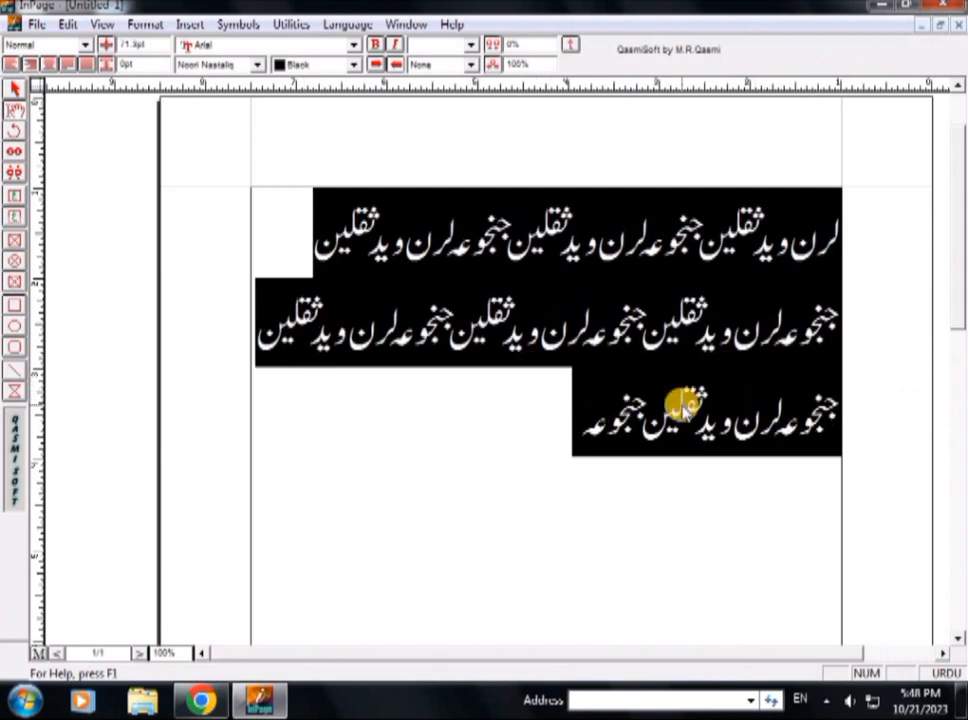
pyautogui.hotkey('ctrl', 'shift', 'F7')
pyautogui.hotkey('ctrl', 'shift', 'F7')
pyautogui.hotkey('ctrl', 'shift', 'F7')
pyautogui.hotkey('ctrl', 'shift', 'F7')
pyautogui.hotkey('ctrl', 'shift', 'F7')
pyautogui.hotkey('ctrl', 'shift', 'F7')
pyautogui.hotkey('ctrl', 'shift', 'F7')
pyautogui.hotkey('ctrl', 'shift', 'F7')
pyautogui.hotkey('ctrl', 'shift', 'F7')
pyautogui.hotkey('ctrl', 'shift', 'F7')
pyautogui.hotkey('ctrl', 'shift', 'F7')
pyautogui.hotkey('ctrl', 'shift', 'F7')
pyautogui.hotkey('ctrl', 'shift', 'F7')
pyautogui.hotkey('ctrl', 'shift', 'F7')
pyautogui.hotkey('ctrl', 'shift', 'F7')
pyautogui.hotkey('ctrl', 'shift', 'F7')
pyautogui.hotkey('ctrl', 'shift', 'F7')
pyautogui.hotkey('ctrl', 'shift', 'F7')
pyautogui.hotkey('ctrl', 'shift', 'F7')
pyautogui.hotkey('ctrl', 'shift', 'F7')
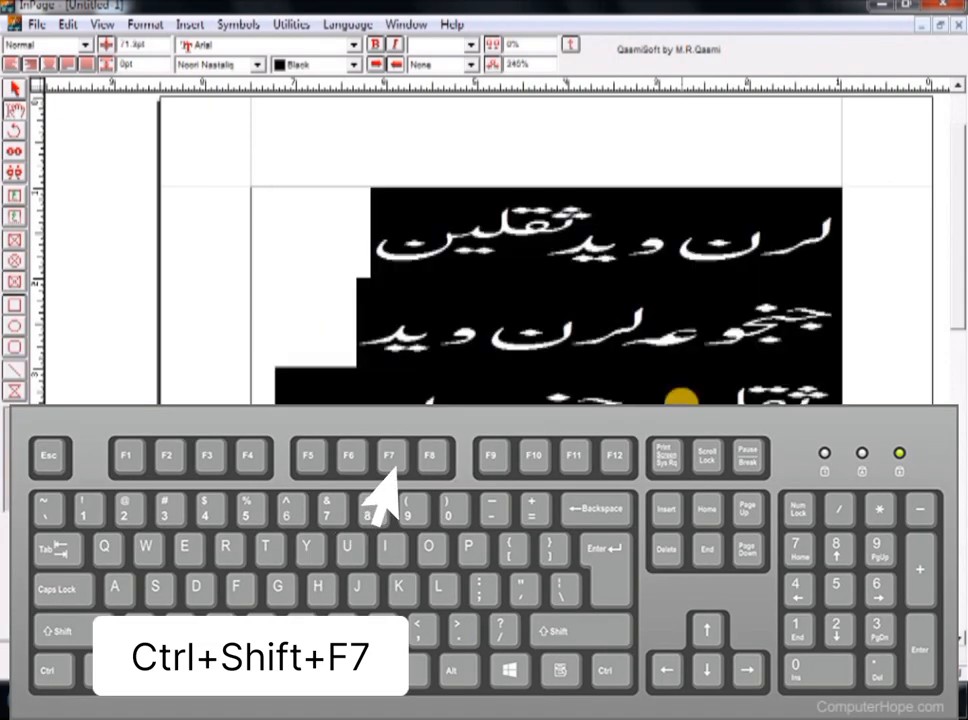
pyautogui.hotkey('ctrl', 'shift', 'F7')
pyautogui.hotkey('ctrl', 'shift', 'F7')
pyautogui.hotkey('ctrl', 'shift', 'F7')
pyautogui.hotkey('ctrl', 'shift', 'F7')
pyautogui.hotkey('ctrl', 'shift', 'F7')
pyautogui.hotkey('ctrl', 'shift', 'F7')
pyautogui.hotkey('ctrl', 'shift', 'F7')
pyautogui.hotkey('ctrl', 'shift', 'F7')
pyautogui.hotkey('ctrl', 'shift', 'F7')
pyautogui.hotkey('ctrl', 'shift', 'F7')
pyautogui.hotkey('ctrl', 'shift', 'F7')
pyautogui.hotkey('ctrl', 'shift', 'F7')
pyautogui.hotkey('ctrl', 'shift', 'F7')
pyautogui.hotkey('ctrl', 'shift', 'F7')
pyautogui.hotkey('ctrl', 'shift', 'F7')
pyautogui.hotkey('ctrl', 'shift', 'F7')
pyautogui.hotkey('ctrl', 'shift', 'F7')
pyautogui.hotkey('ctrl', 'shift', 'F7')
pyautogui.hotkey('ctrl', 'shift', 'F7')
pyautogui.hotkey('ctrl', 'shift', 'F7')
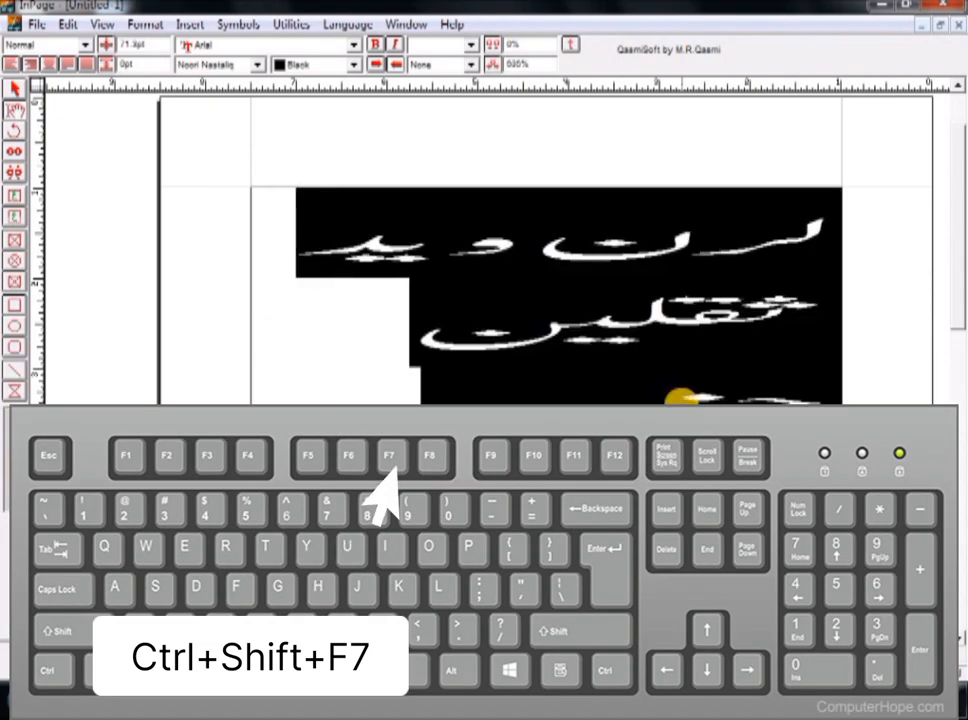
pyautogui.hotkey('ctrl', 'shift', 'F8')
pyautogui.hotkey('ctrl', 'shift', 'F8')
pyautogui.hotkey('ctrl', 'shift', 'F8')
pyautogui.hotkey('ctrl', 'shift', 'F8')
pyautogui.hotkey('ctrl', 'shift', 'F8')
pyautogui.hotkey('ctrl', 'shift', 'F8')
pyautogui.hotkey('ctrl', 'shift', 'F8')
pyautogui.hotkey('ctrl', 'shift', 'F8')
pyautogui.hotkey('ctrl', 'shift', 'F8')
pyautogui.hotkey('ctrl', 'shift', 'F8')
pyautogui.hotkey('ctrl', 'shift', 'F8')
pyautogui.hotkey('ctrl', 'shift', 'F8')
pyautogui.hotkey('ctrl', 'shift', 'F8')
pyautogui.hotkey('ctrl', 'shift', 'F8')
pyautogui.hotkey('ctrl', 'shift', 'F8')
pyautogui.hotkey('ctrl', 'shift', 'F8')
pyautogui.hotkey('ctrl', 'shift', 'F8')
pyautogui.hotkey('ctrl', 'shift', 'F8')
pyautogui.hotkey('ctrl', 'shift', 'F8')
pyautogui.hotkey('ctrl', 'shift', 'F8')
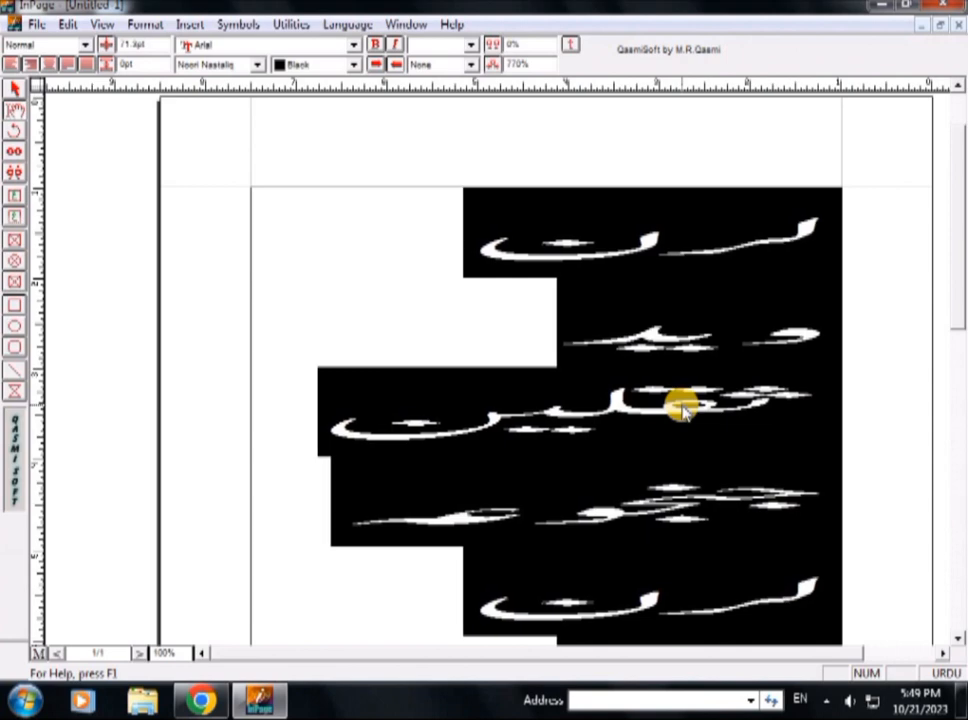
pyautogui.hotkey('ctrl', 'shift', 'F8')
pyautogui.hotkey('ctrl', 'shift', 'F8')
pyautogui.hotkey('ctrl', 'shift', 'F8')
pyautogui.hotkey('ctrl', 'shift', 'F8')
pyautogui.hotkey('ctrl', 'shift', 'F8')
pyautogui.hotkey('ctrl', 'shift', 'F8')
pyautogui.hotkey('ctrl', 'shift', 'F8')
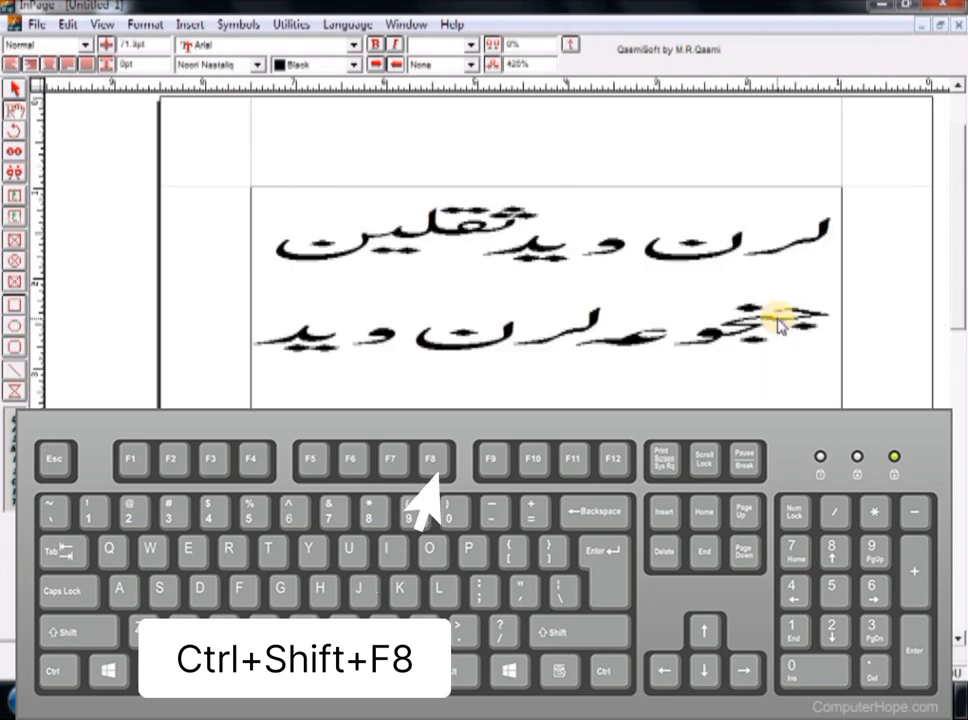
# Reduce the horizontal scale below normal, then settle it at 100% so the text fits three lines
pyautogui.hotkey('ctrl', 'shift', 'F8')
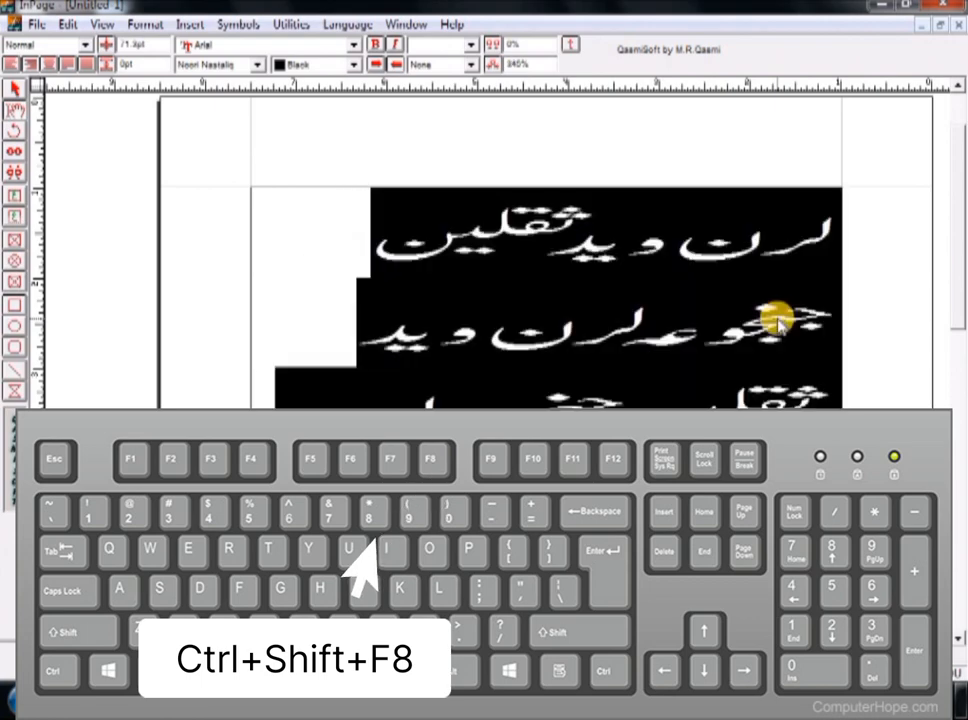
pyautogui.hotkey('ctrl', 'shift', 'F8')
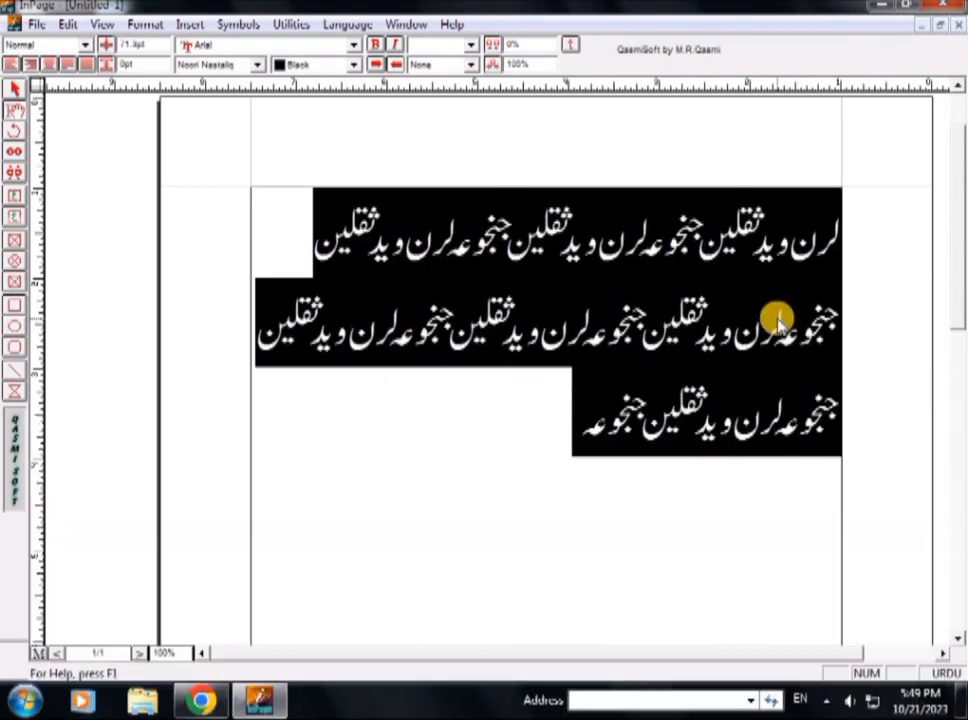
pyautogui.hotkey('ctrl', 'shift', 'F7')
pyautogui.hotkey('ctrl', 'shift', 'F7')
pyautogui.hotkey('ctrl', 'shift', 'F7')
pyautogui.hotkey('ctrl', 'shift', 'F7')
pyautogui.hotkey('ctrl', 'shift', 'F7')
pyautogui.hotkey('ctrl', 'shift', 'F7')
pyautogui.hotkey('ctrl', 'shift', 'F7')
pyautogui.hotkey('ctrl', 'shift', 'F7')
pyautogui.hotkey('ctrl', 'shift', 'F7')
pyautogui.hotkey('ctrl', 'shift', 'F7')
pyautogui.hotkey('ctrl', 'shift', 'F7')
pyautogui.hotkey('ctrl', 'shift', 'F7')
pyautogui.hotkey('ctrl', 'shift', 'F7')
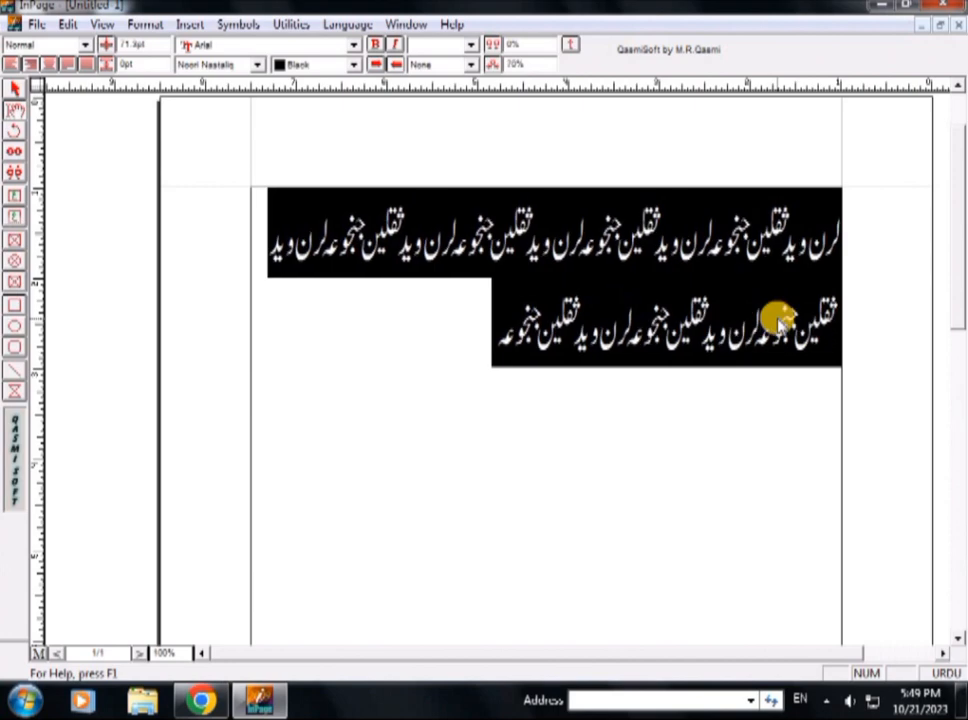
pyautogui.hotkey('ctrl', 'shift', 'F8')
pyautogui.hotkey('ctrl', 'shift', 'F8')
pyautogui.hotkey('ctrl', 'shift', 'F8')
pyautogui.hotkey('ctrl', 'shift', 'F8')
pyautogui.hotkey('ctrl', 'shift', 'F8')
pyautogui.hotkey('ctrl', 'shift', 'F8')
pyautogui.hotkey('ctrl', 'shift', 'F8')
pyautogui.hotkey('ctrl', 'shift', 'F8')
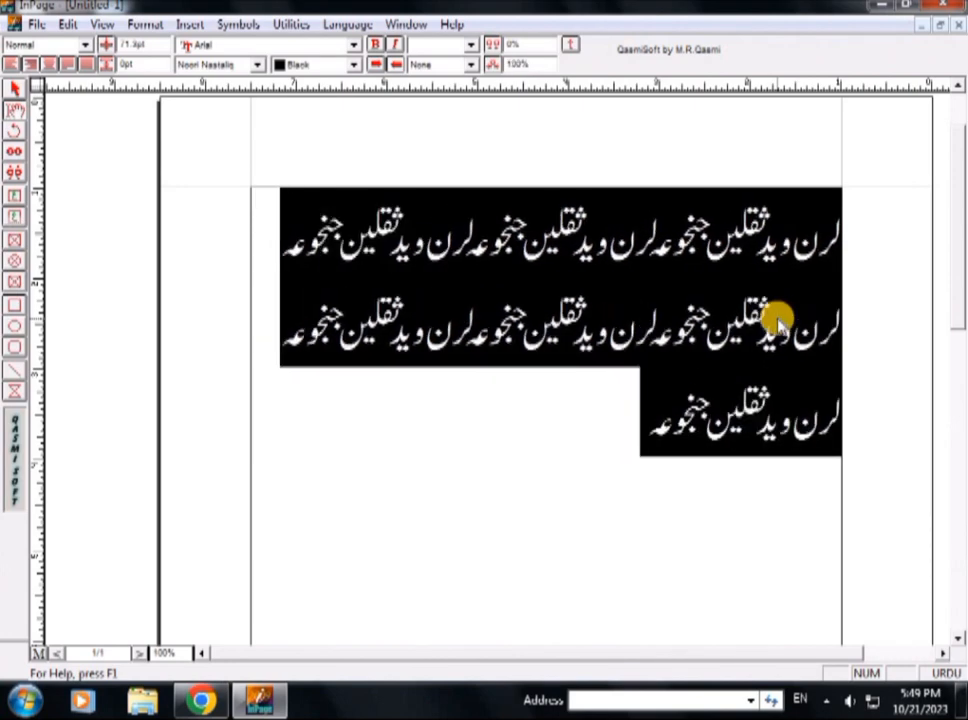
pyautogui.hotkey('ctrl', 'shift', 'F7')
pyautogui.hotkey('ctrl', 'shift', 'F7')
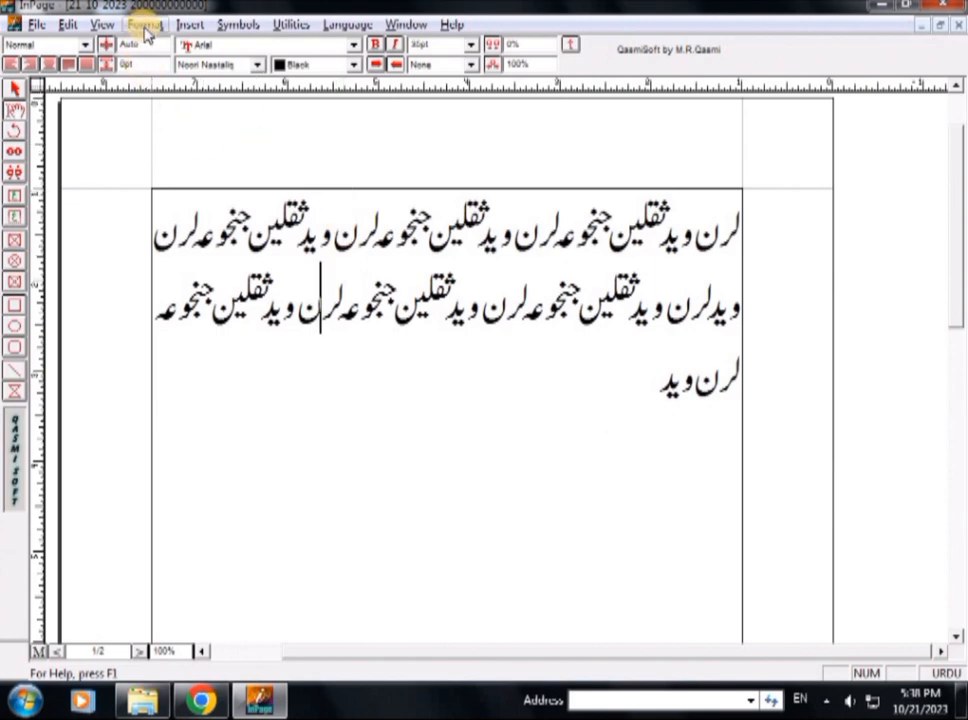
pyautogui.click(35, 26)
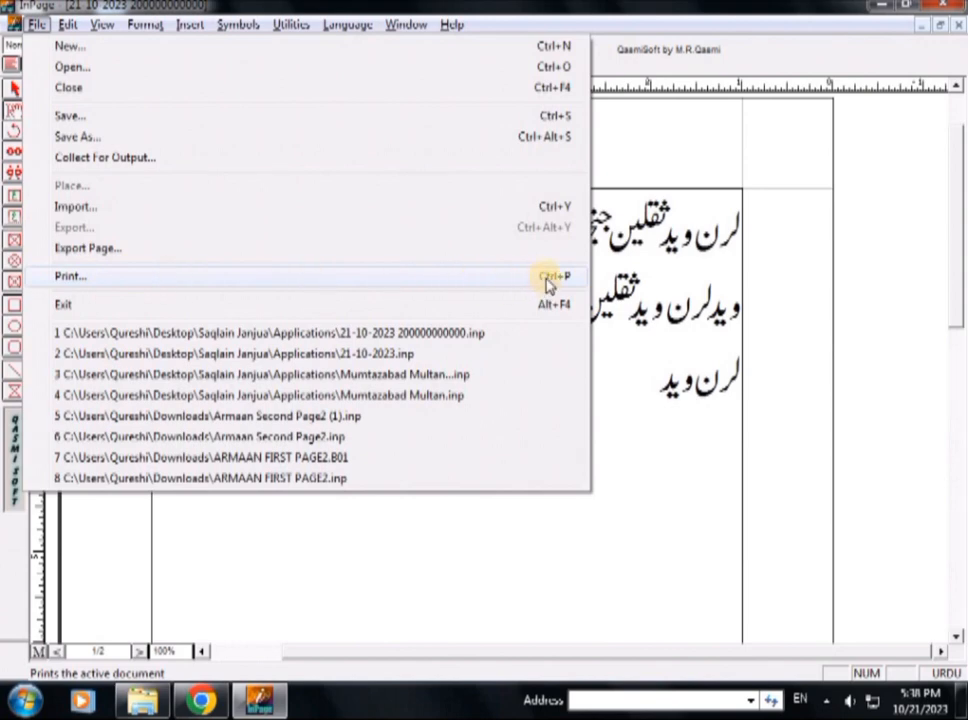
pyautogui.click(625, 378)
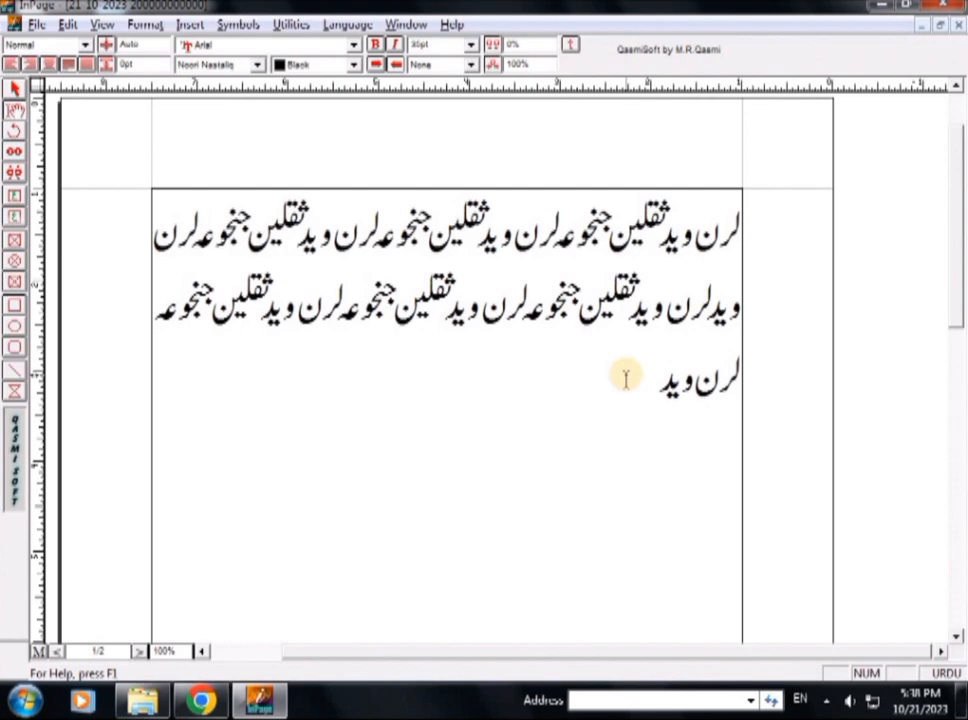
pyautogui.hotkey('ctrl', 'p')
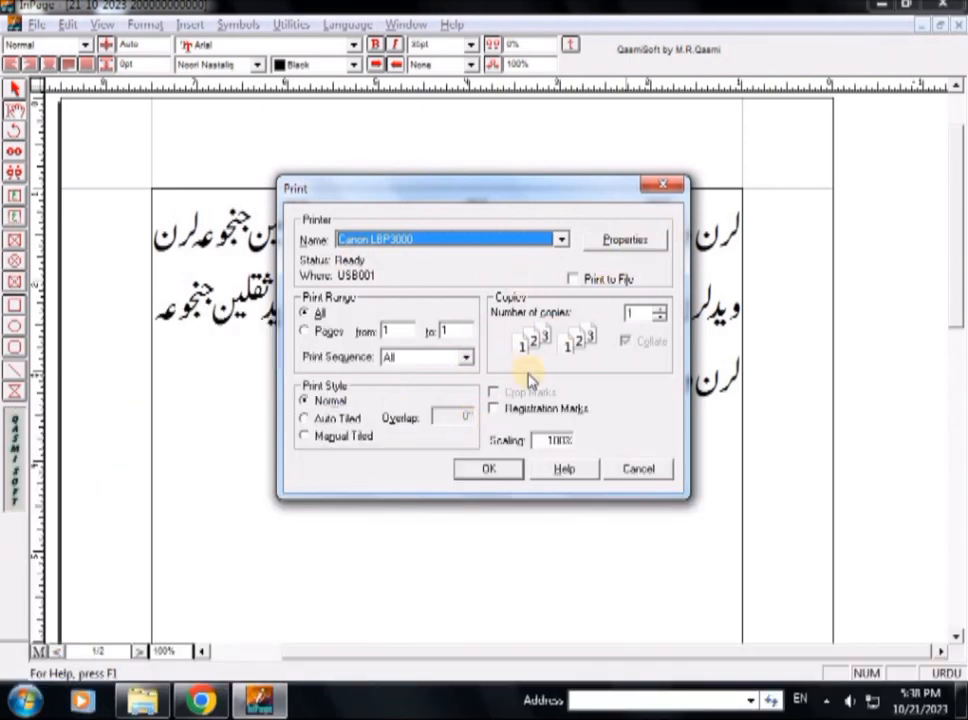
pyautogui.click(654, 472)
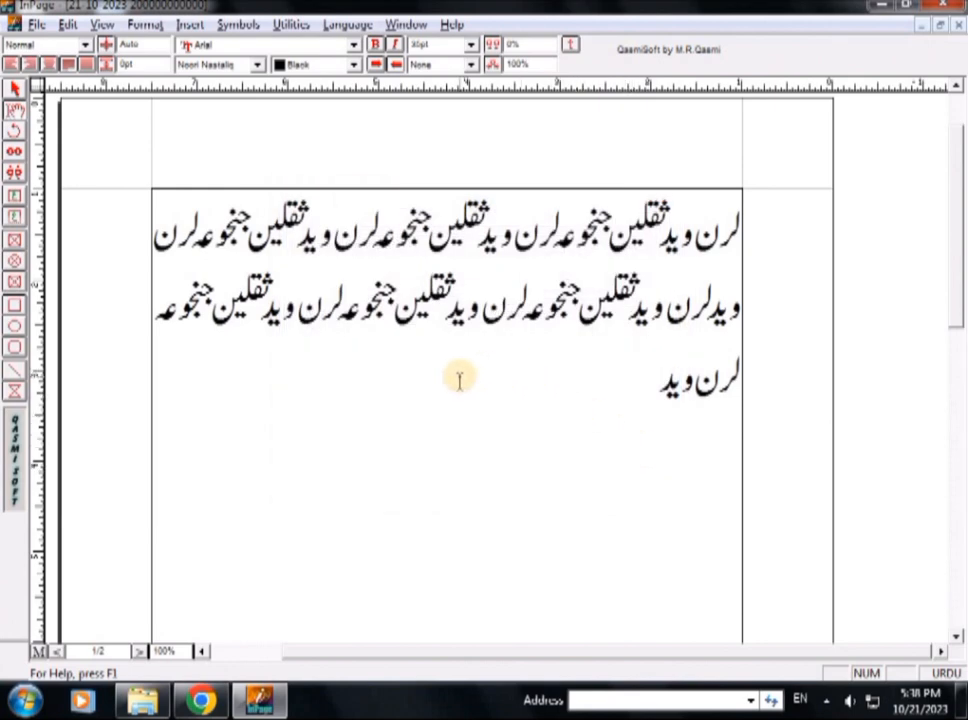
pyautogui.hotkey('ctrl', 'alt', 'p')
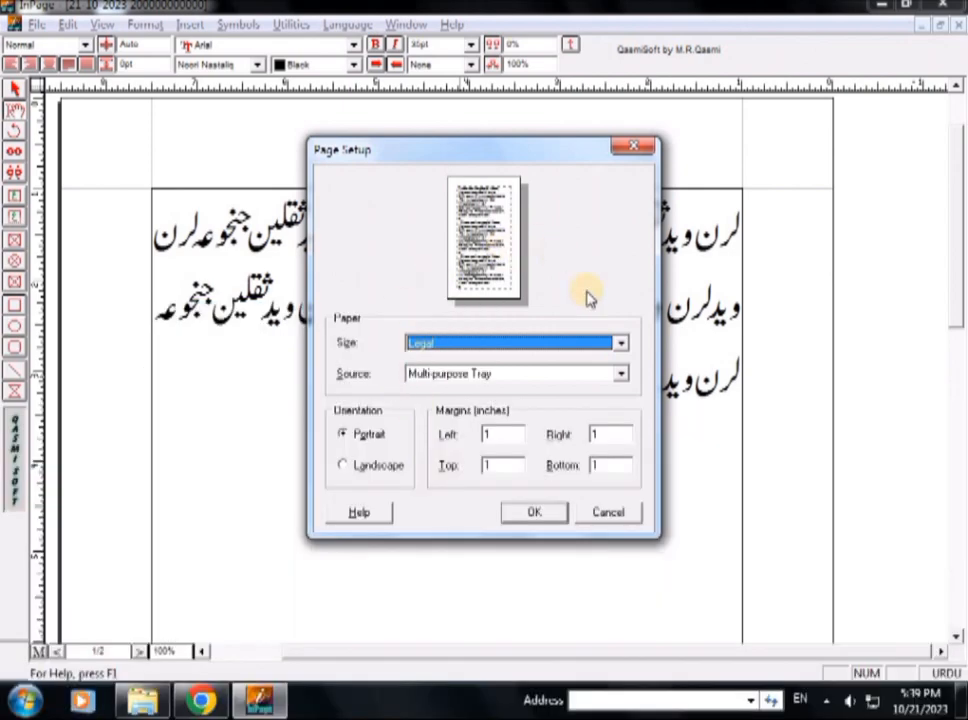
pyautogui.click(634, 153)
pyautogui.hotkey('ctrl', 'alt', 'p')
pyautogui.click(633, 151)
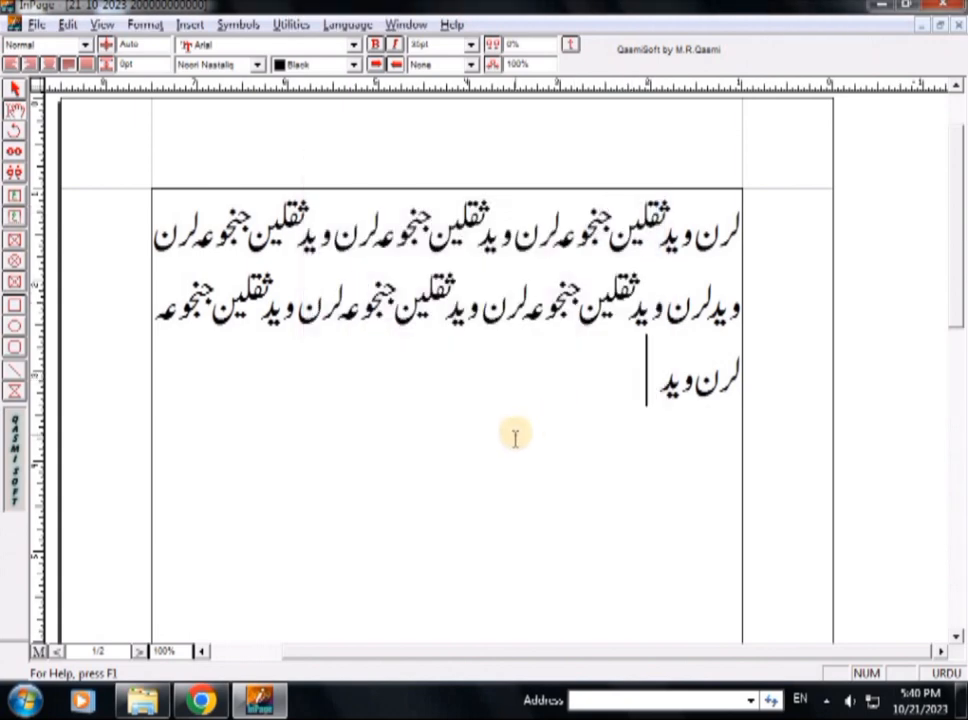
# Attempt to close the unsaved document, then dismiss the save prompt to keep it open
pyautogui.hotkey('alt', 'F4')
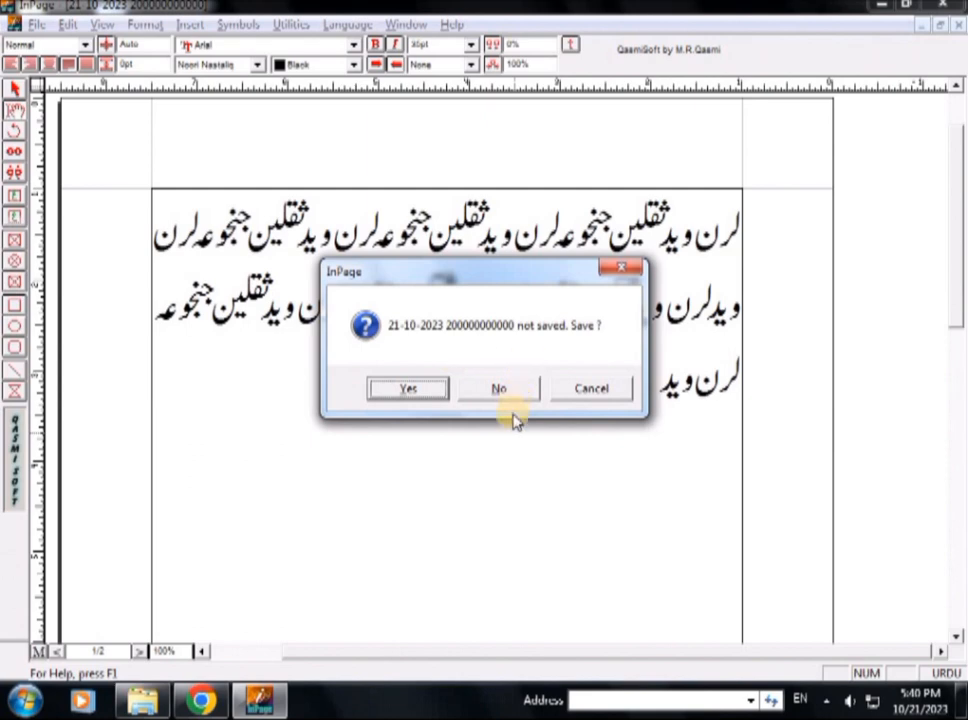
pyautogui.click(620, 270)
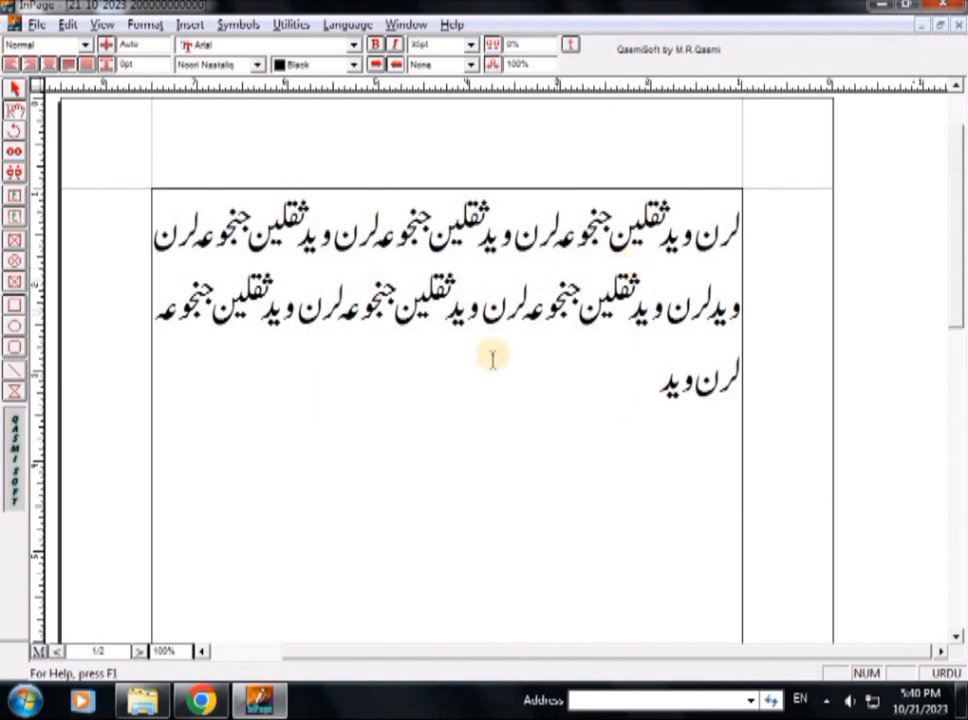